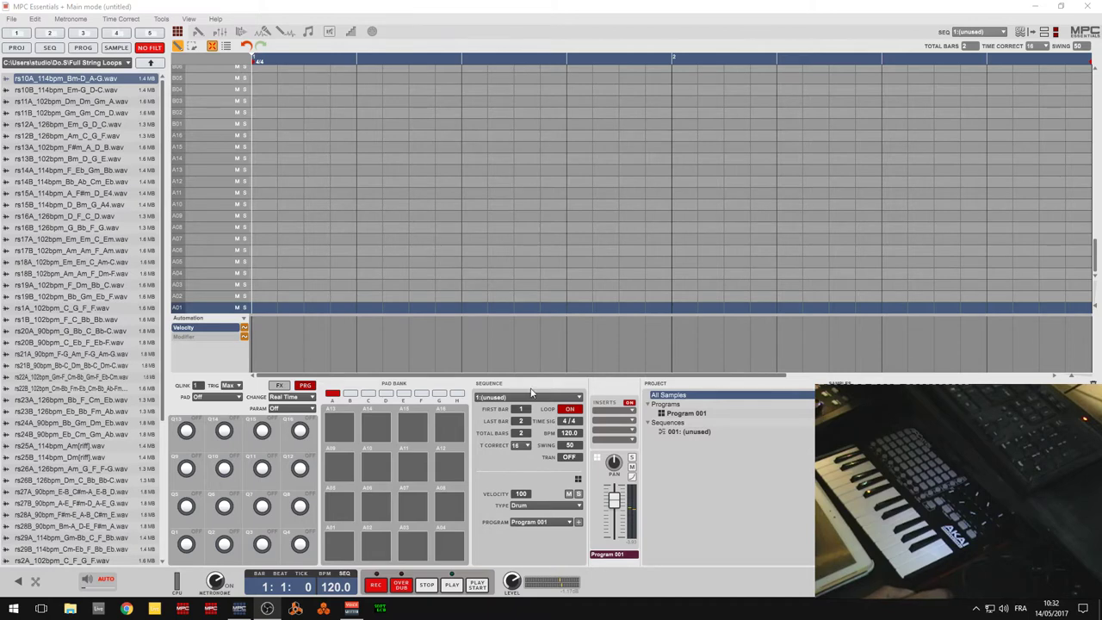
left_click(543, 505)
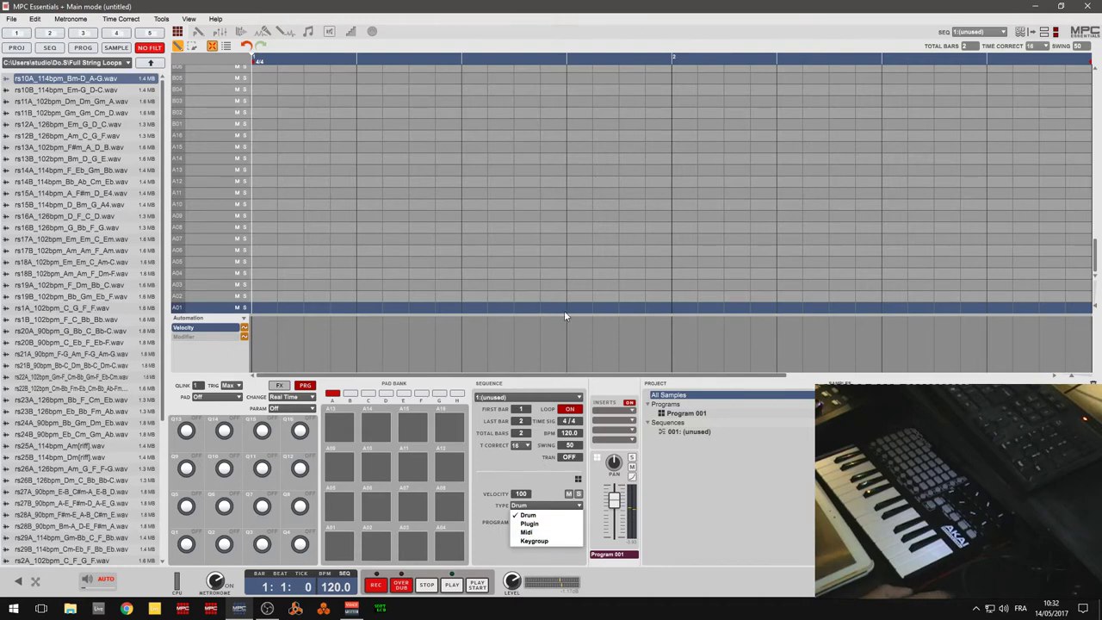
left_click(593, 270)
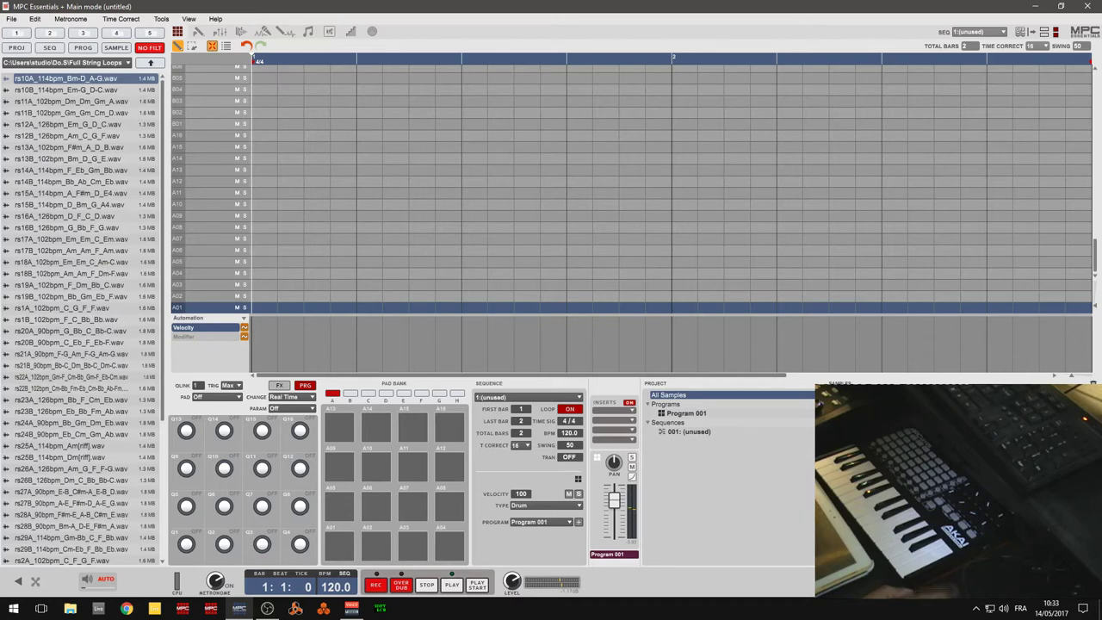
left_click(568, 526)
left_click(546, 524)
left_click(573, 508)
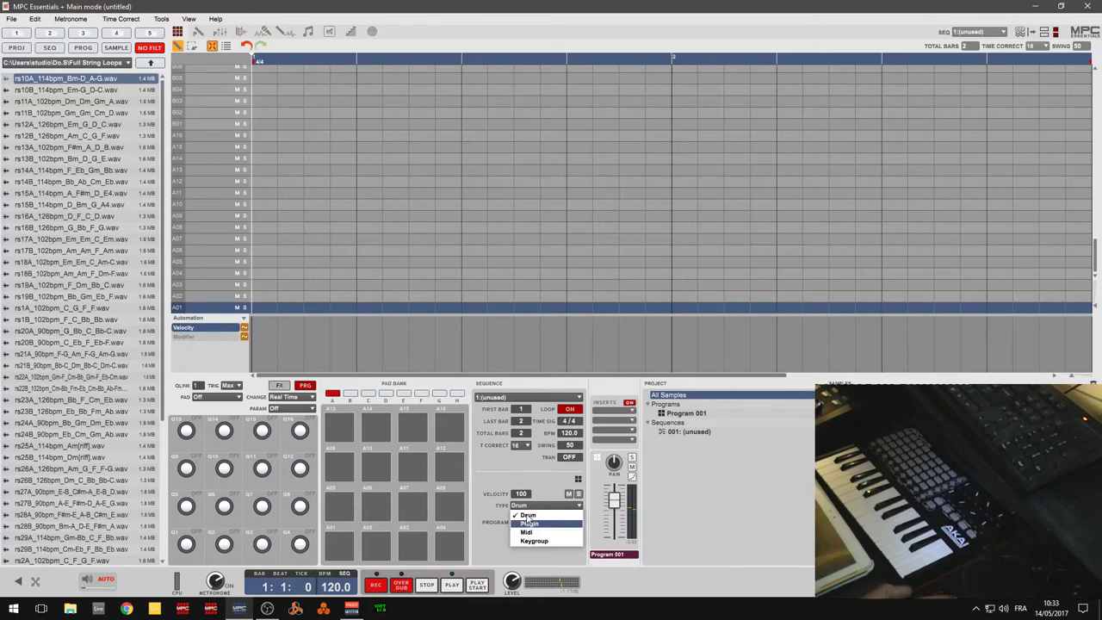
left_click(497, 509)
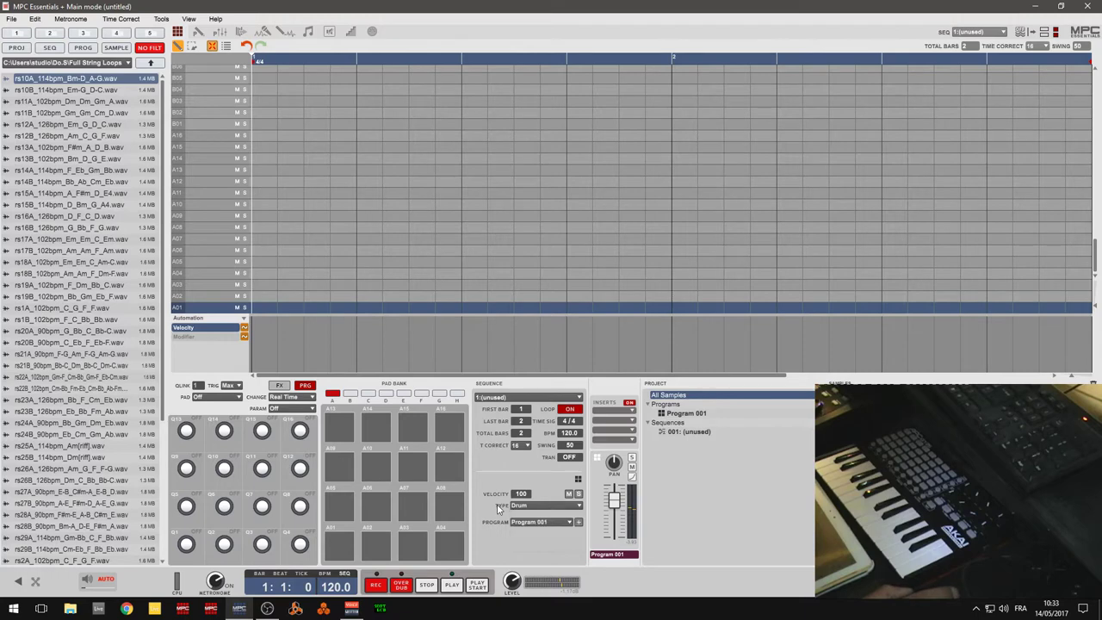
- Set the sequence's program type to Keygroup, switching back to Drum once to compare the two before returning to Keygroup
left_click(540, 508)
left_click(544, 541)
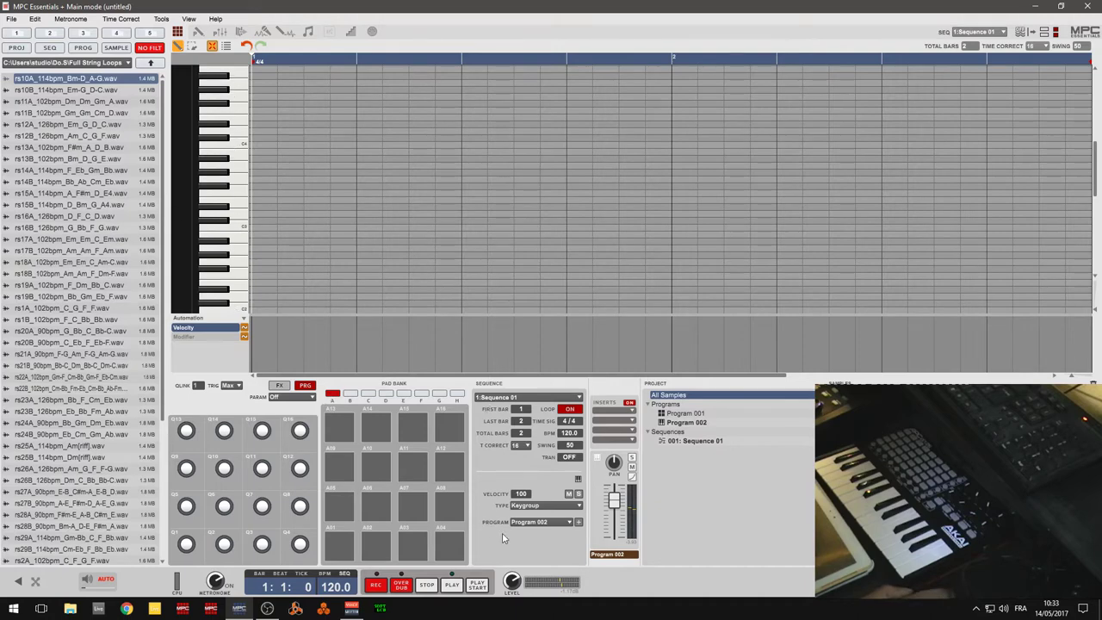
left_click(576, 507)
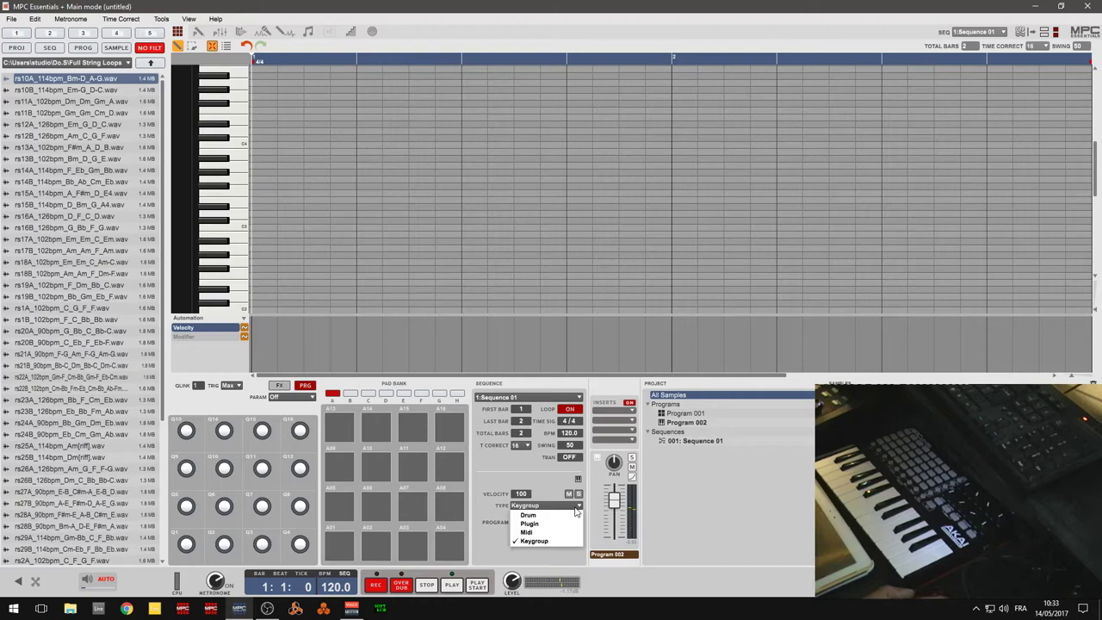
left_click(528, 515)
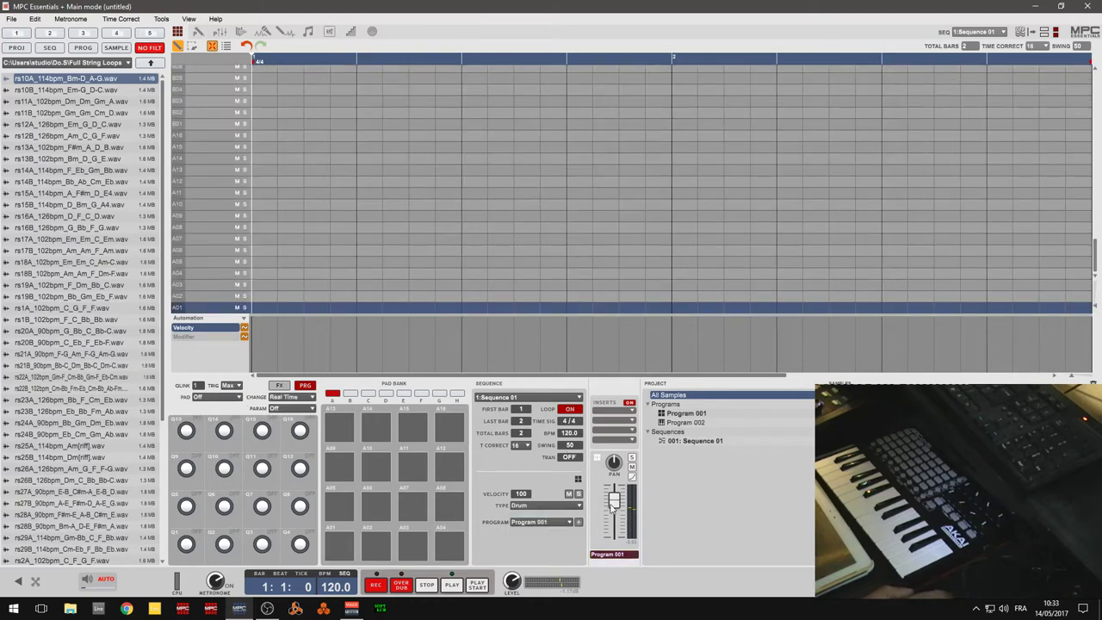
left_click(580, 508)
left_click(536, 541)
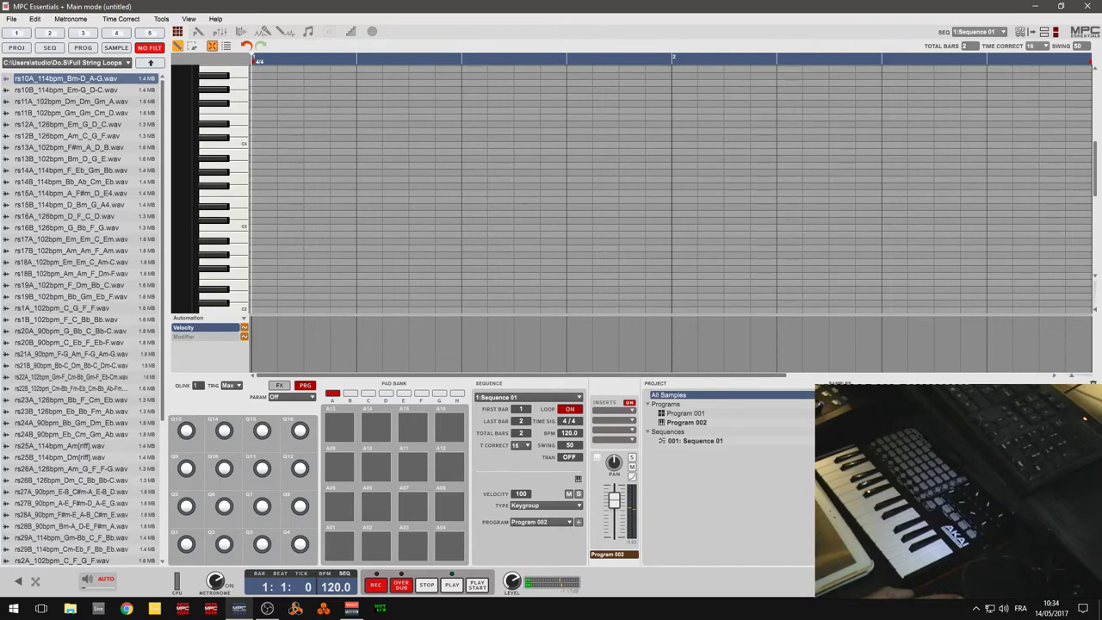
- Delete the existing sample from the project's sample list
right_click(807, 389)
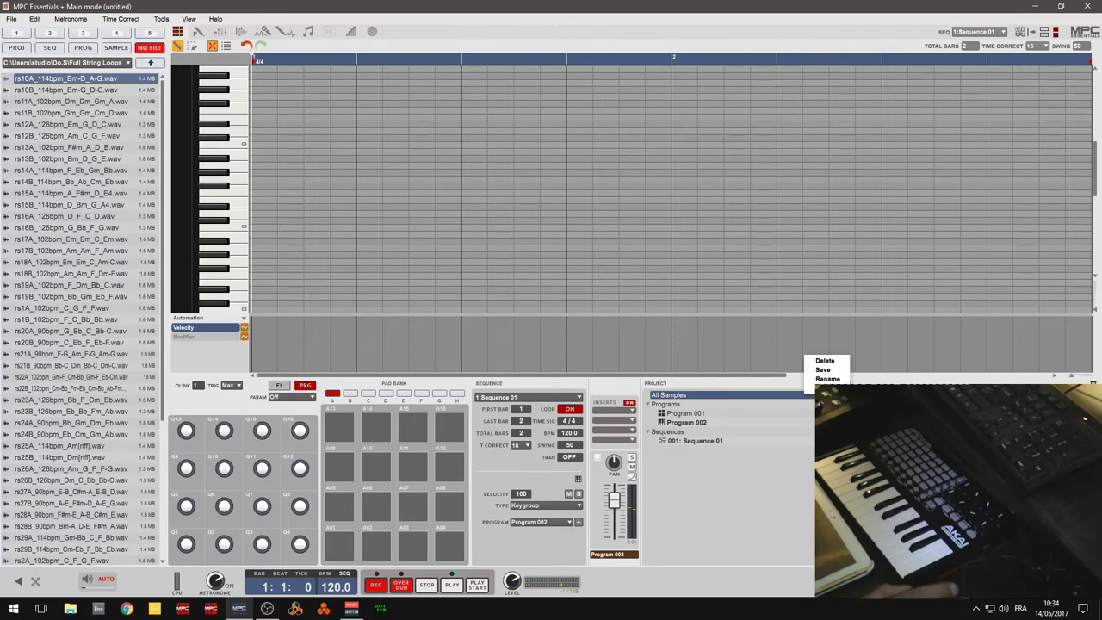
left_click(825, 361)
left_click(524, 332)
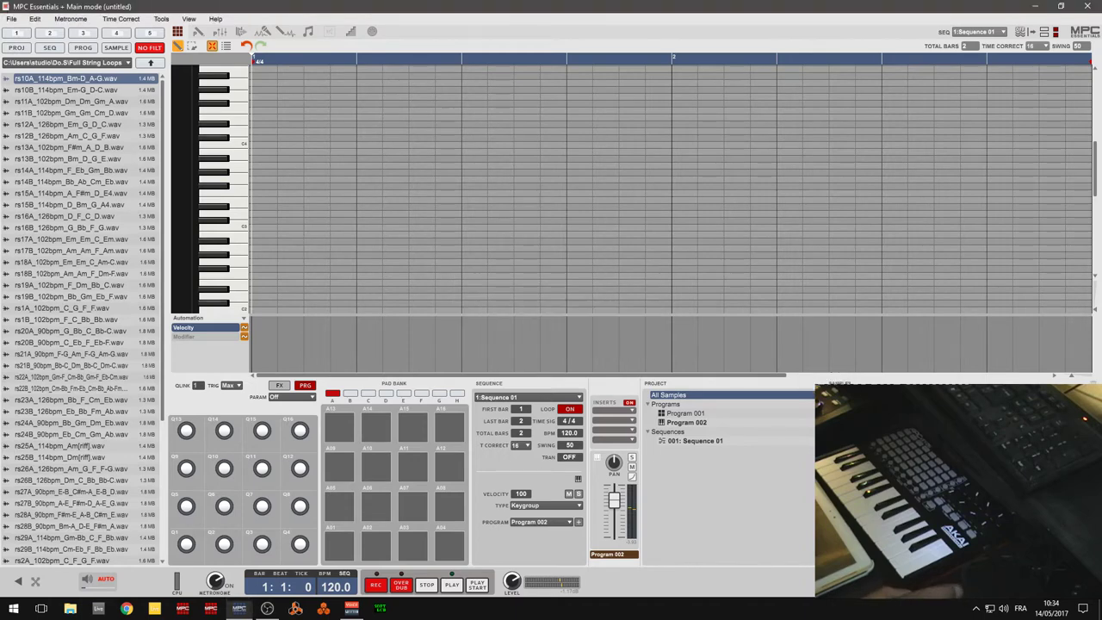
- Audition several string loops in the file browser and load rs11A_102bpm_Dm_Dm_Gm_A.wav into the project's samples
left_click(72, 91)
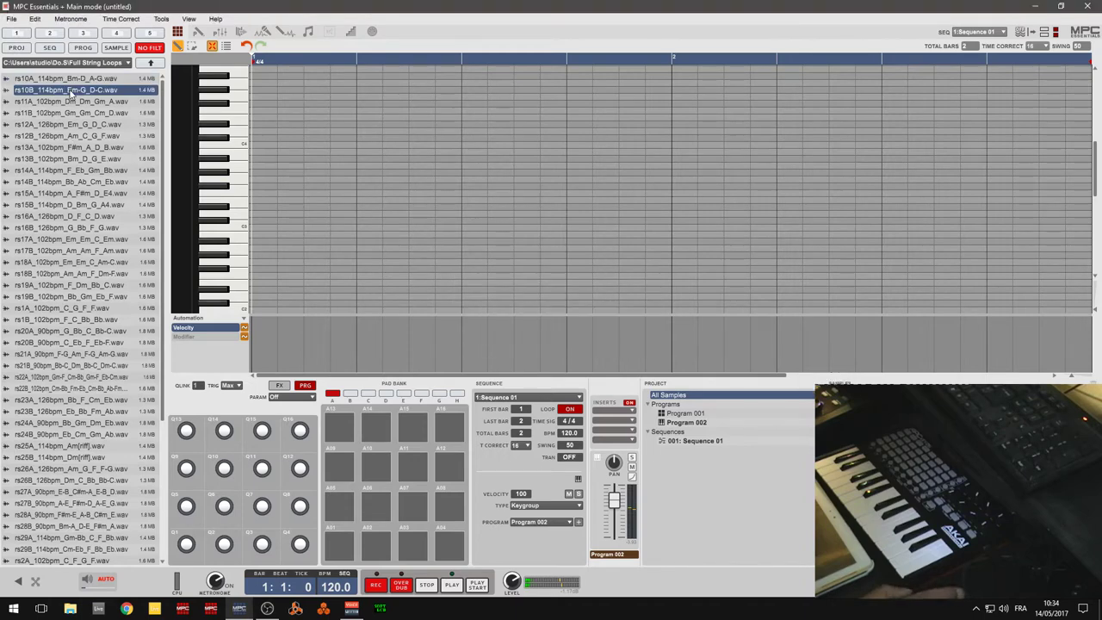
left_click(53, 113)
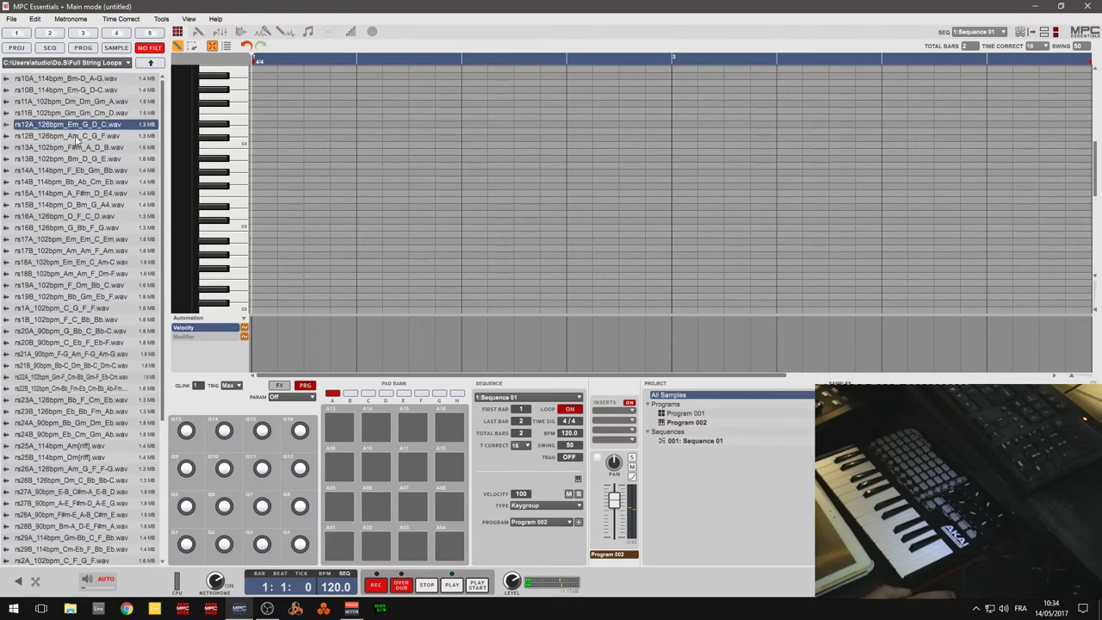
left_click(76, 137)
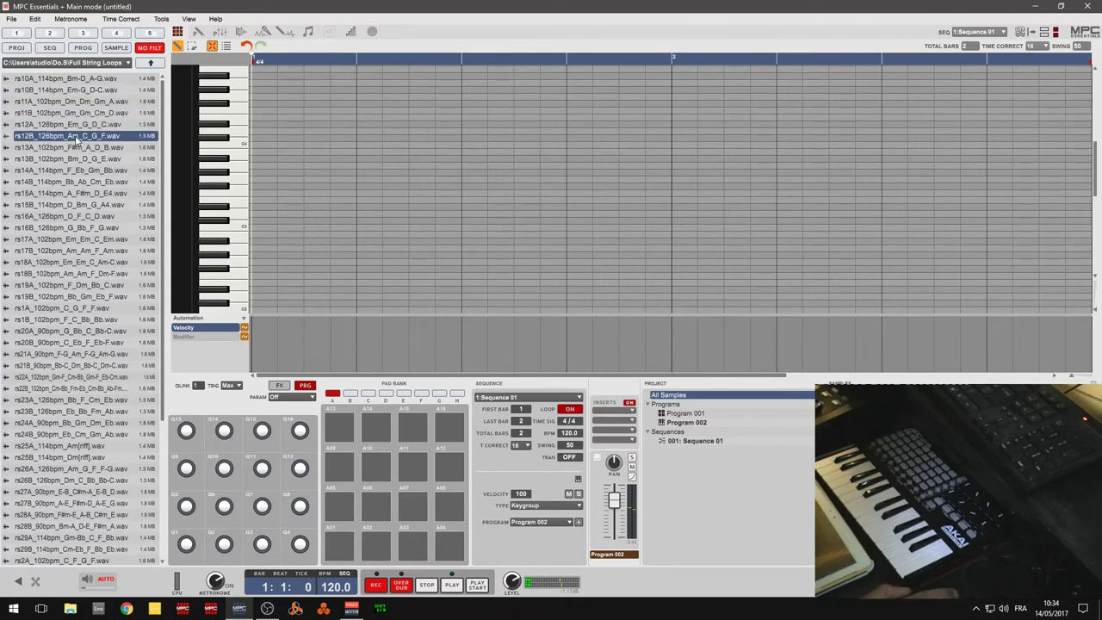
left_click(68, 80)
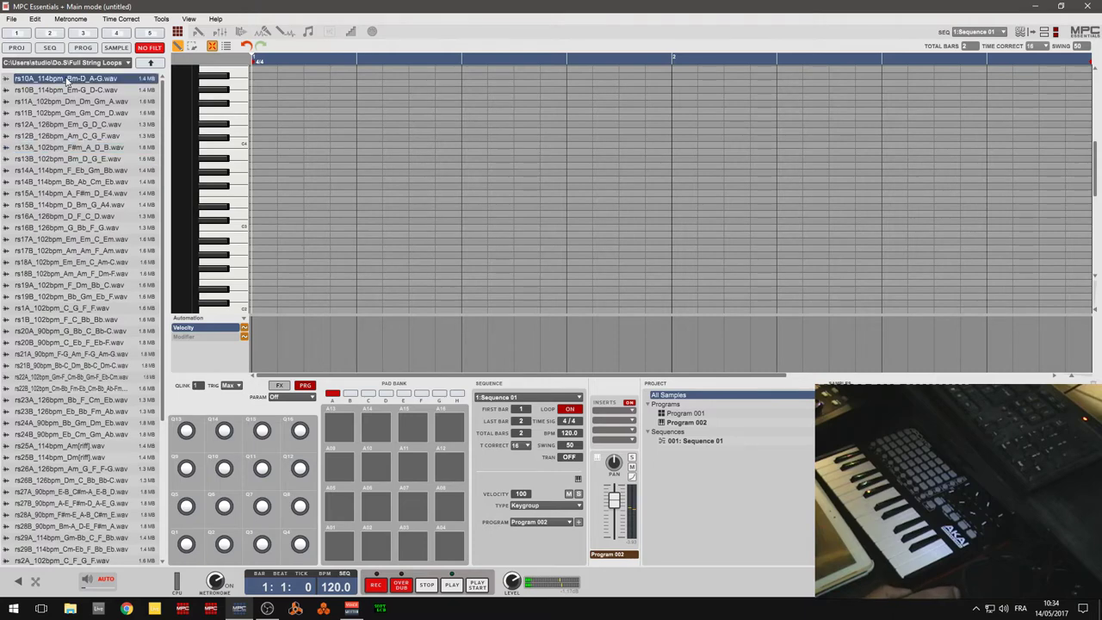
left_click(67, 89)
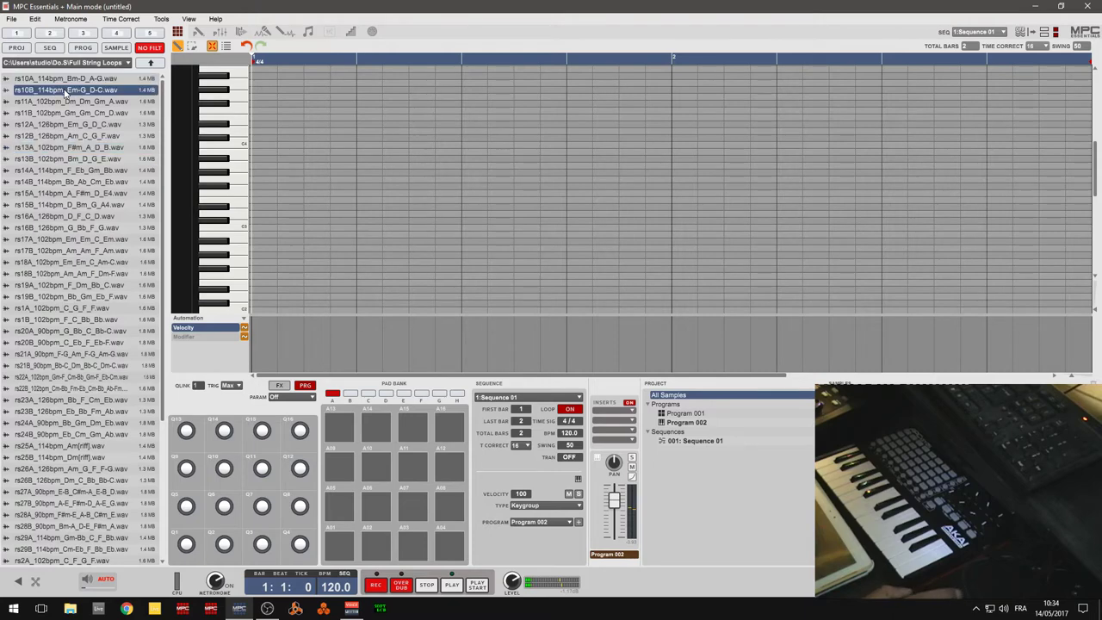
left_click(65, 103)
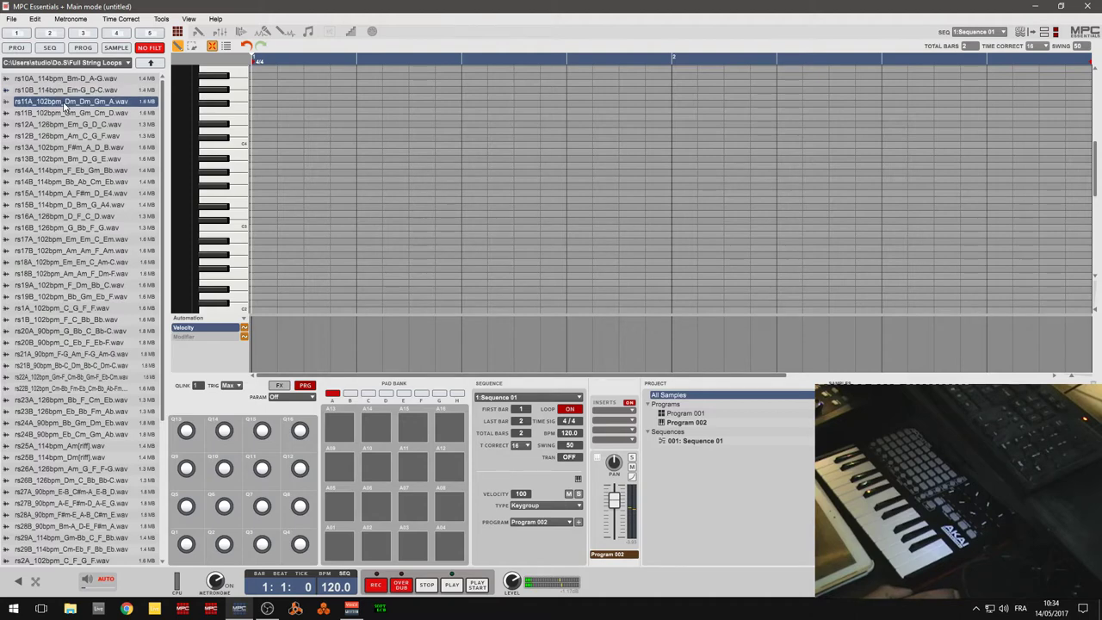
left_click_drag(63, 103, 899, 487)
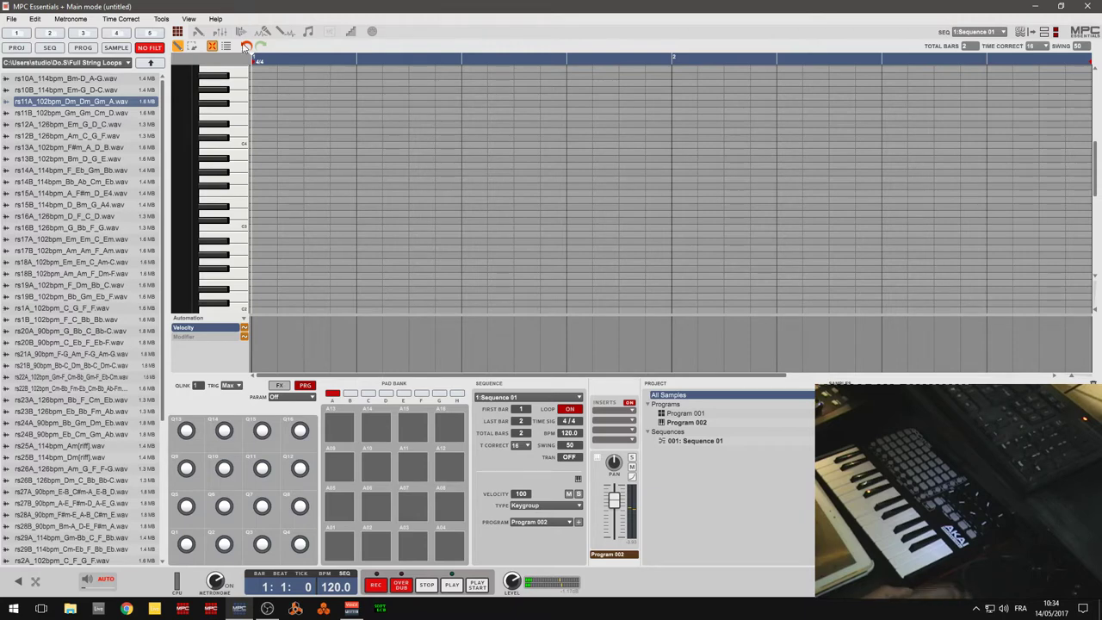
- Open program editing for the keygroup program and assign the sample rs11A_102bpm_Dm_Dm_Gm_A to Layer 1
left_click(199, 34)
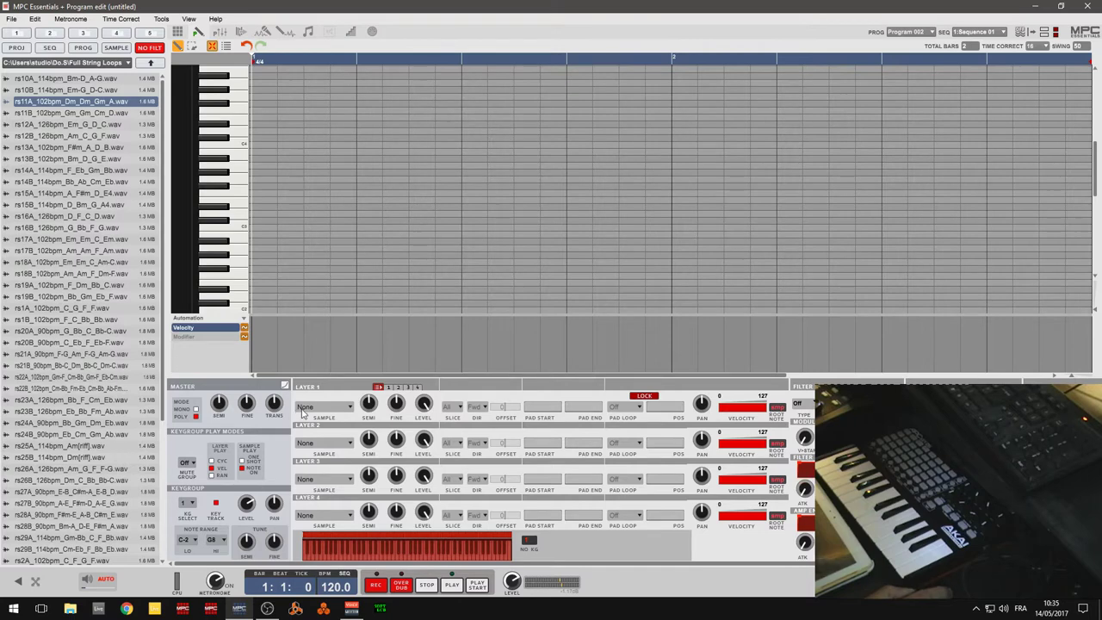
left_click(351, 408)
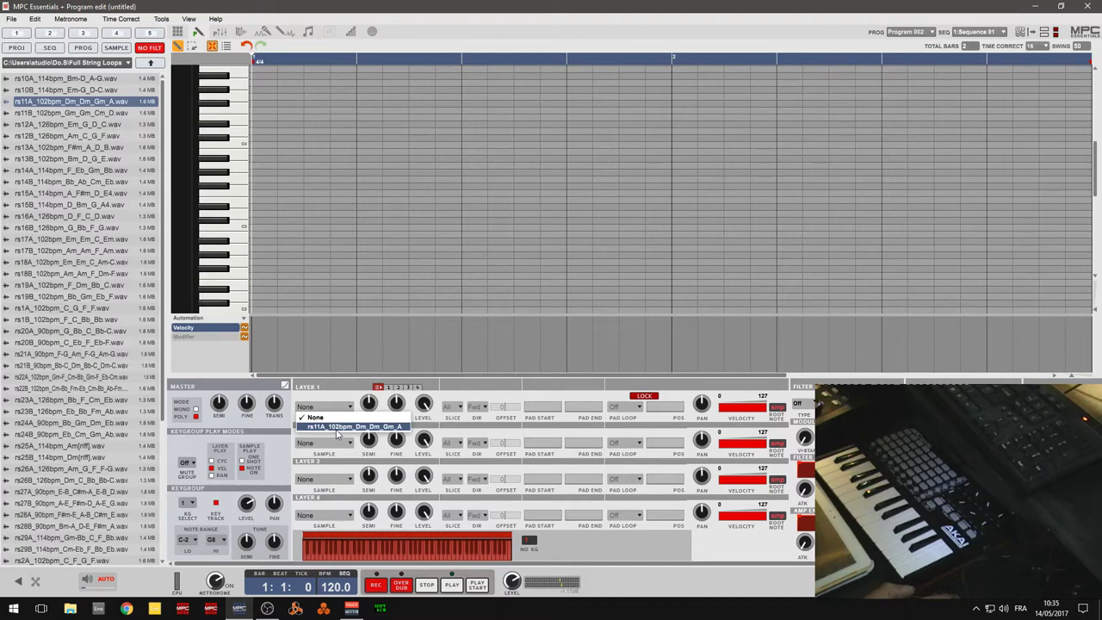
left_click(317, 428)
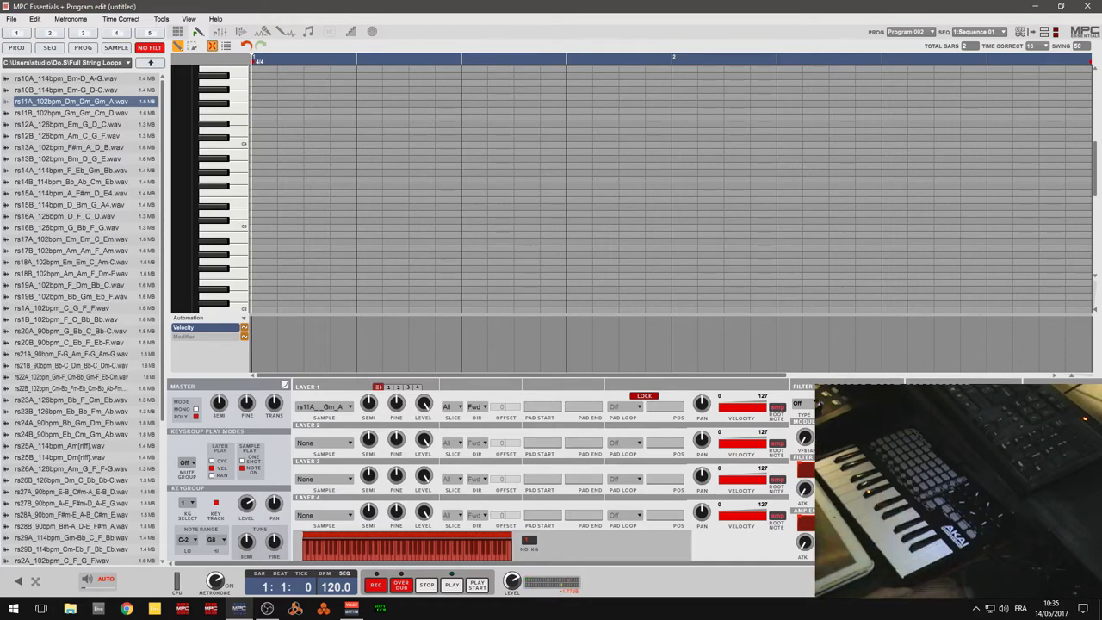
- Set Layer 1's level to 64 and the program's master mode to Mono
mouse_move(423, 404)
left_mouse_down()
mouse_move(424, 448)
mouse_move(427, 417)
left_mouse_up()
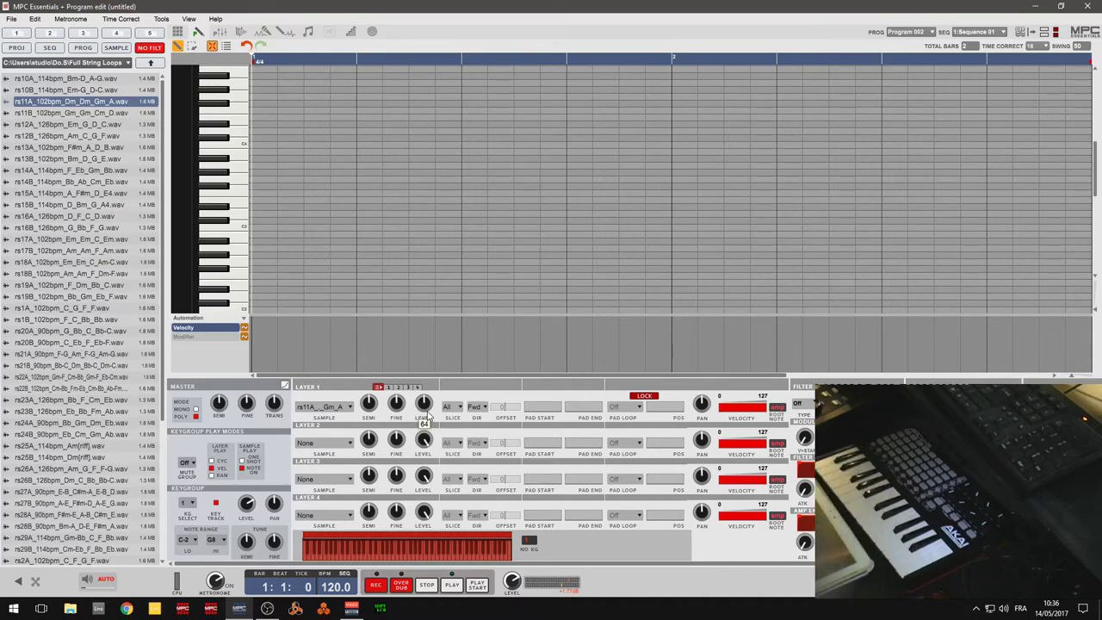
left_click(195, 410)
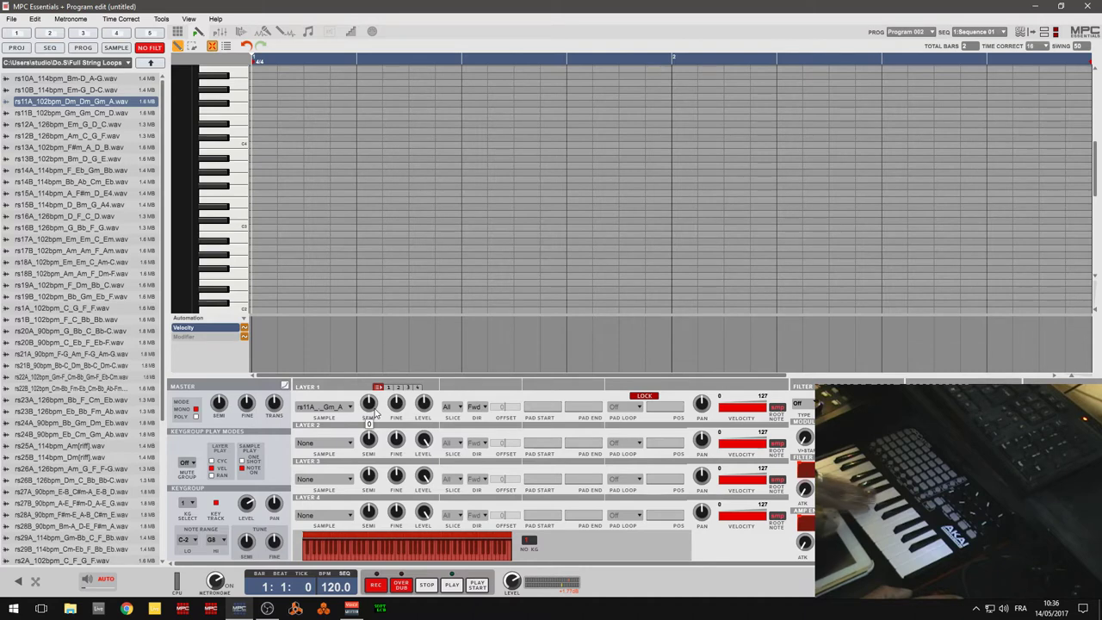
- Try lower semitone tunings on Layer 1, down to -22, and return the tuning to 0
scroll(368, 402, "down", 12)
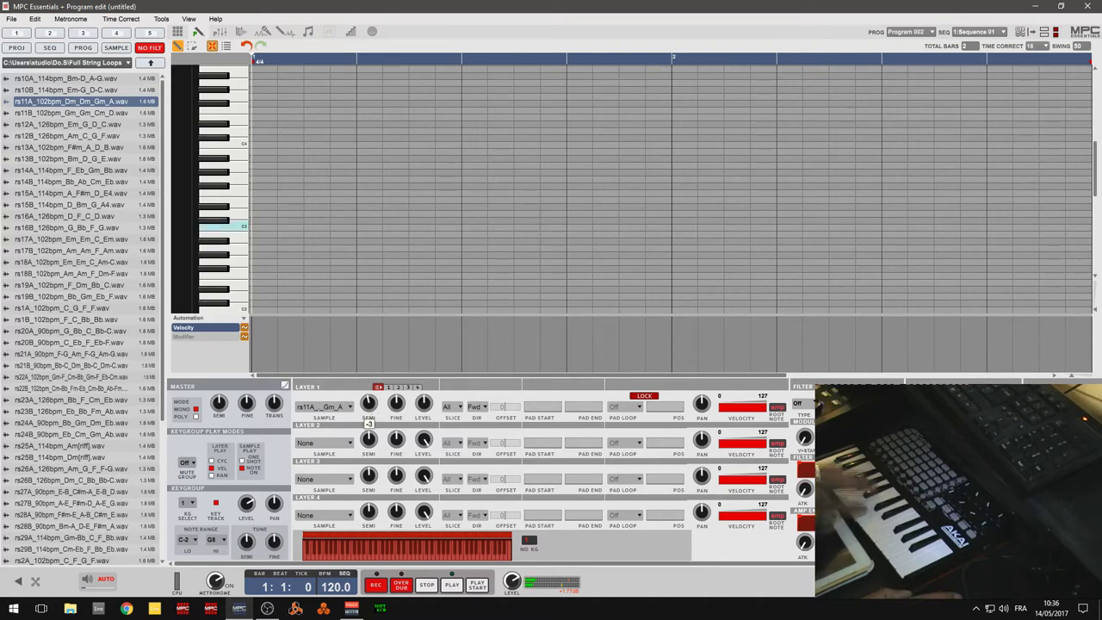
scroll(368, 402, "down", 10)
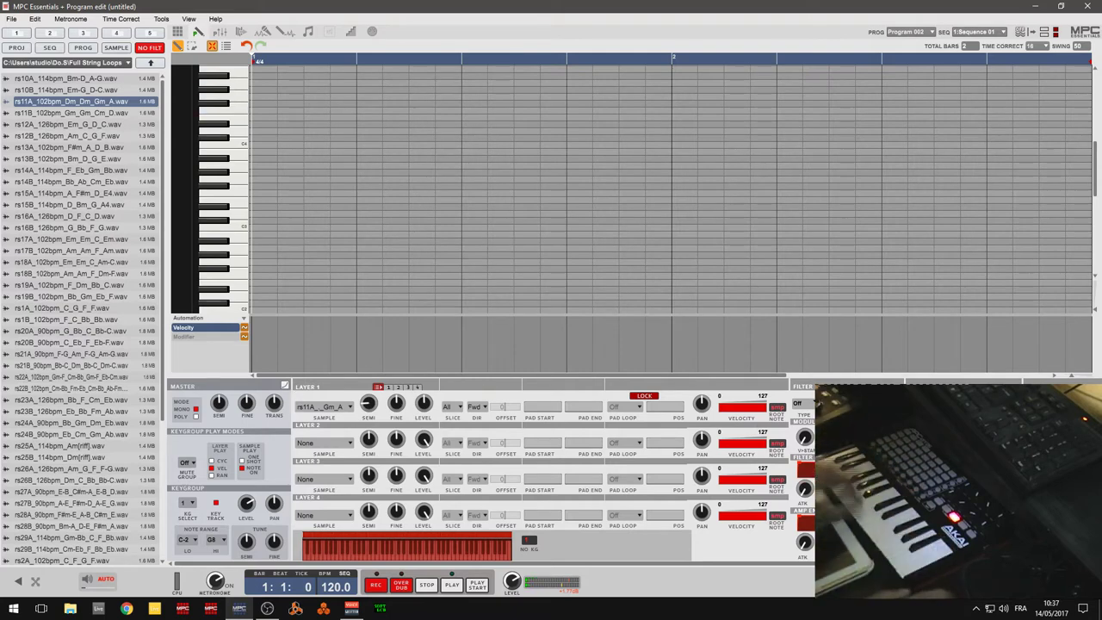
mouse_move(363, 402)
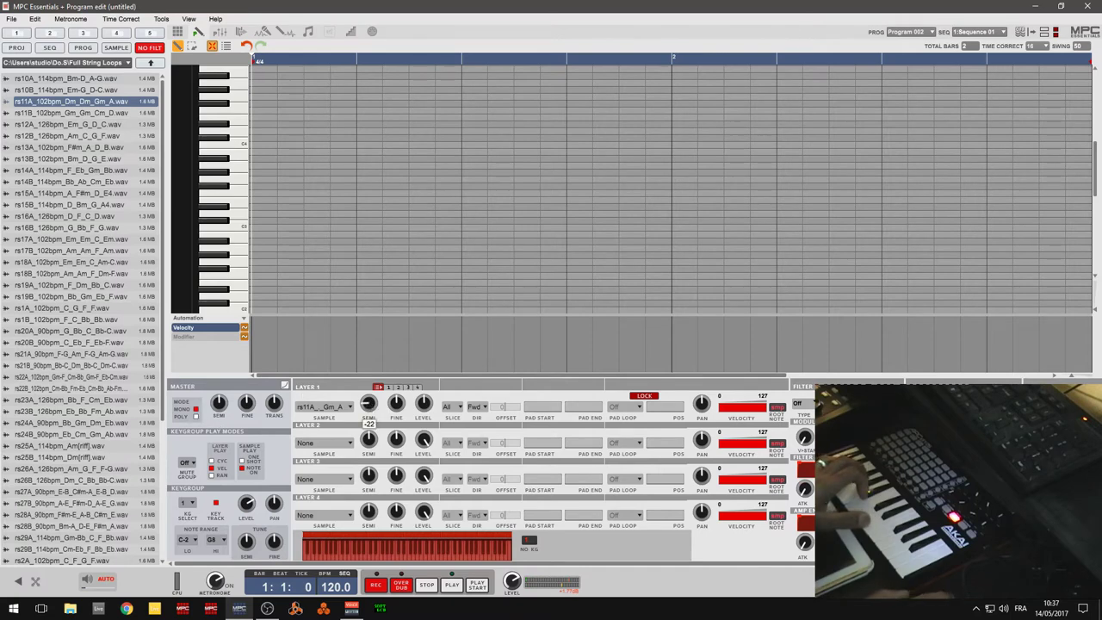
left_click_drag(368, 402, 368, 400)
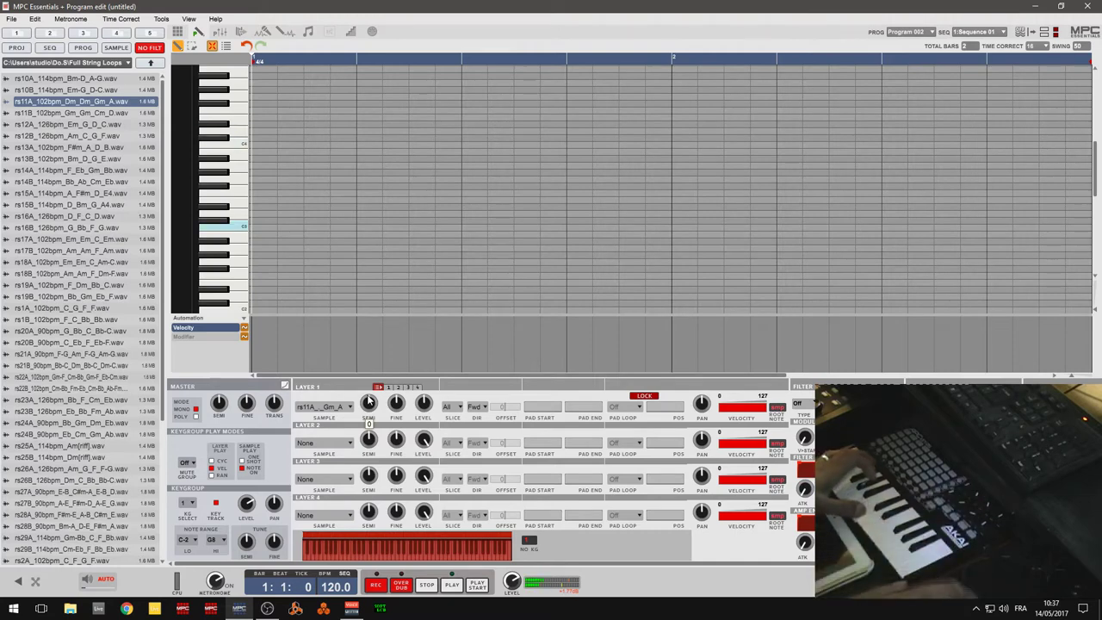
- Try reverse playback direction on Layer 1 and set it back to forward
left_click(479, 407)
left_click(484, 427)
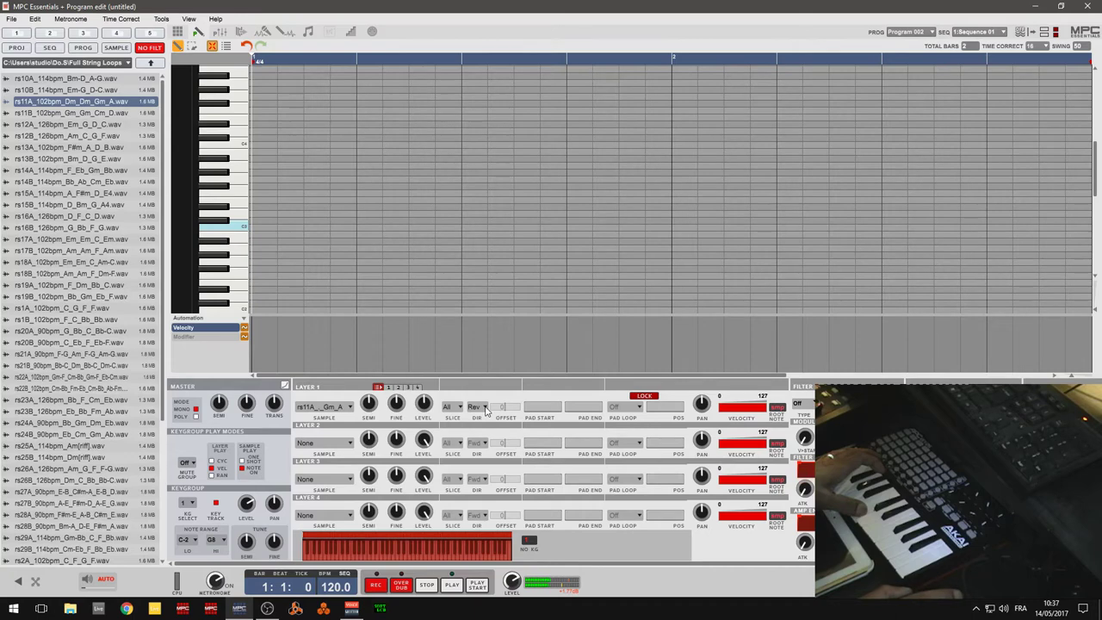
left_click(485, 410)
left_click(485, 420)
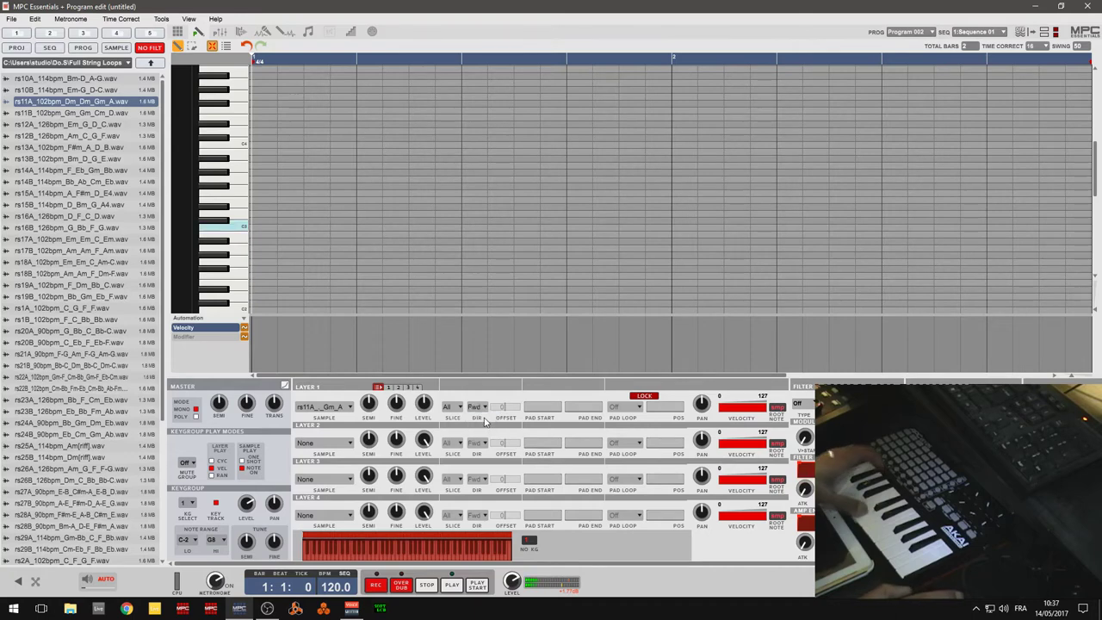
- Set the keygroup's filter type to Lowpass 1 Pole
left_click(805, 405)
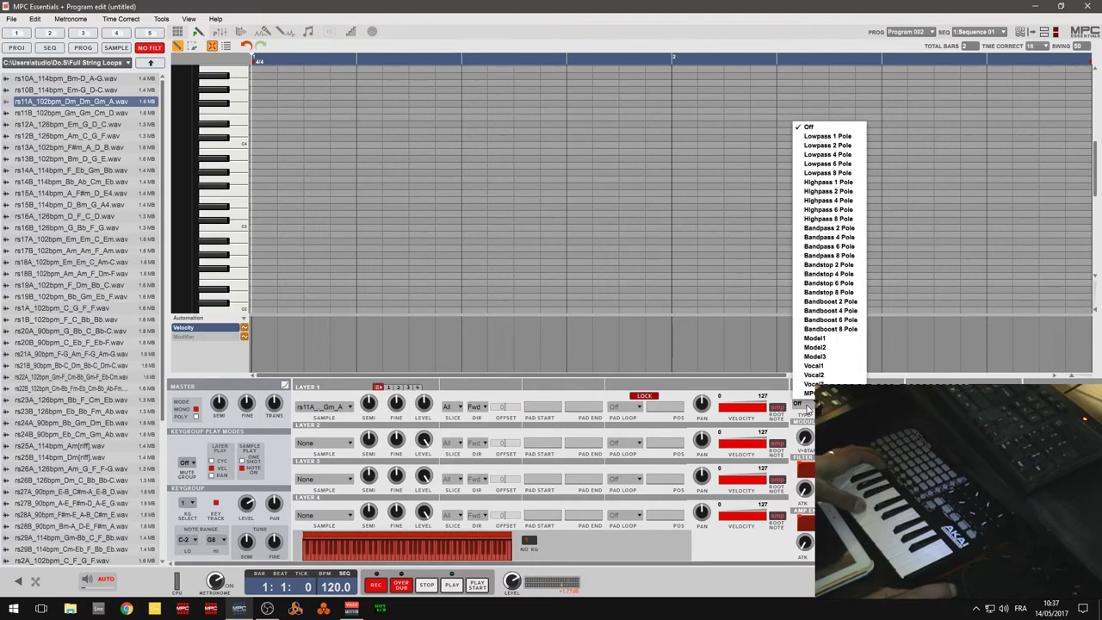
left_click(827, 136)
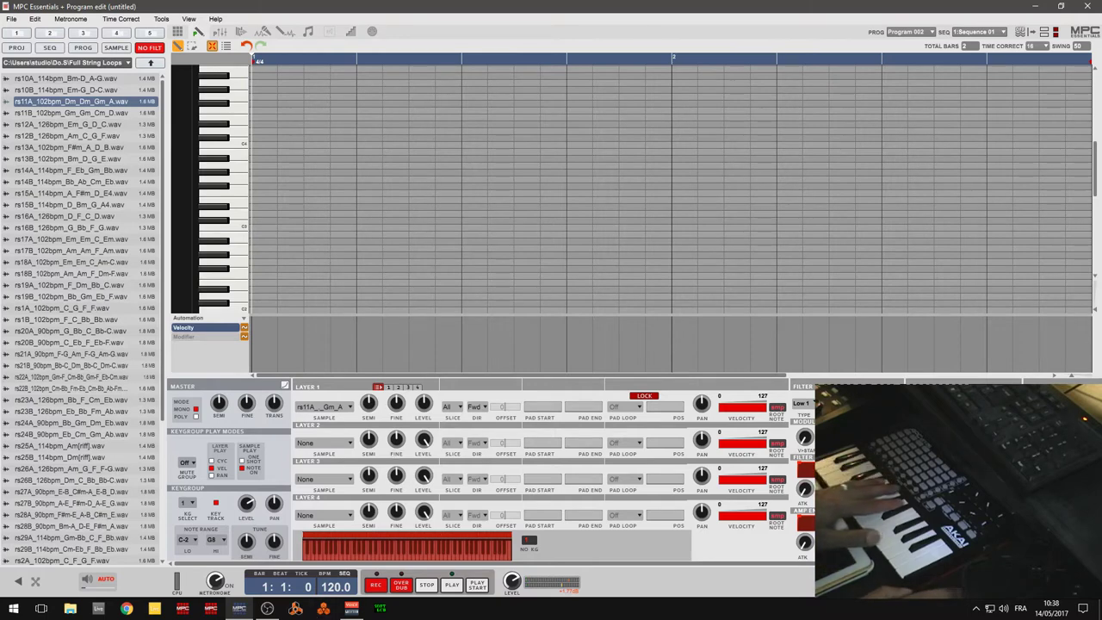
- Return to the main mode and switch the sequence's program type from Keygroup to Drum
left_click(177, 32)
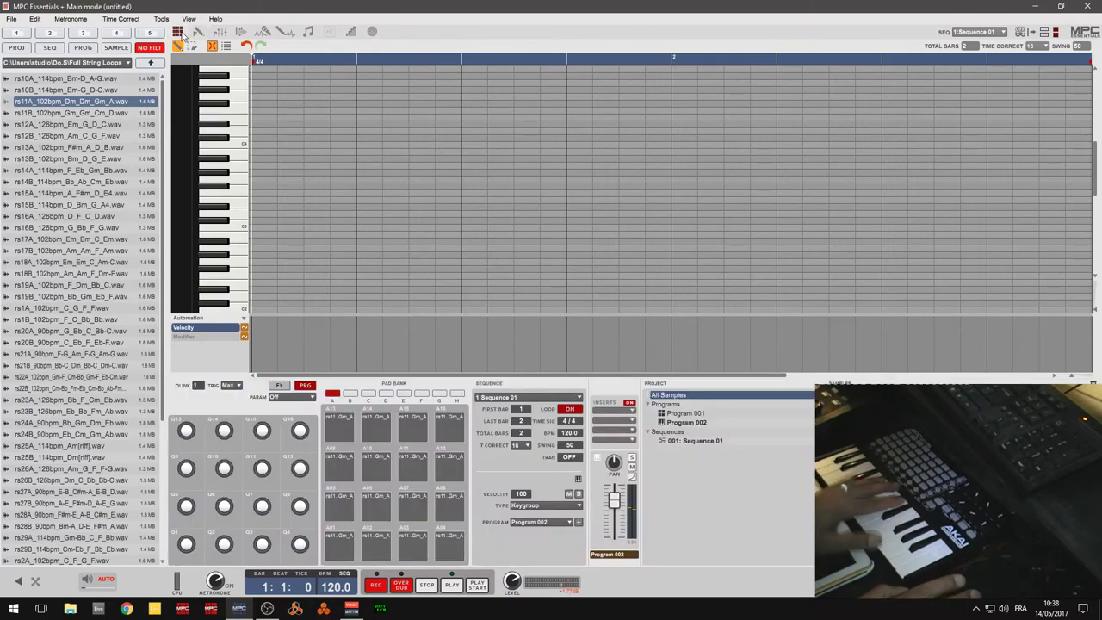
left_click(680, 422)
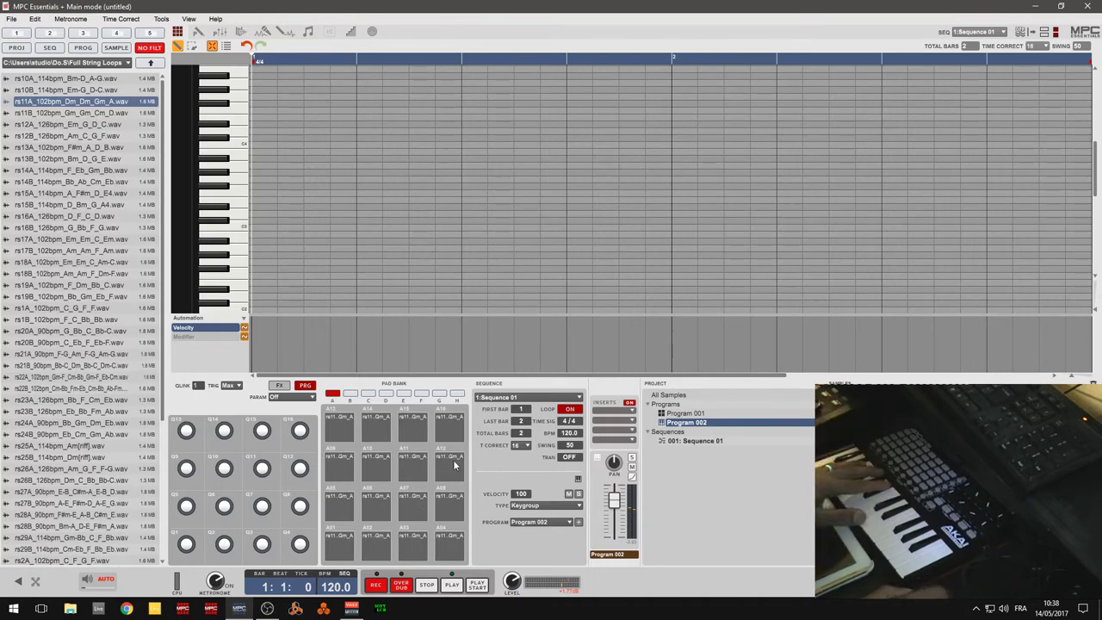
left_click(575, 506)
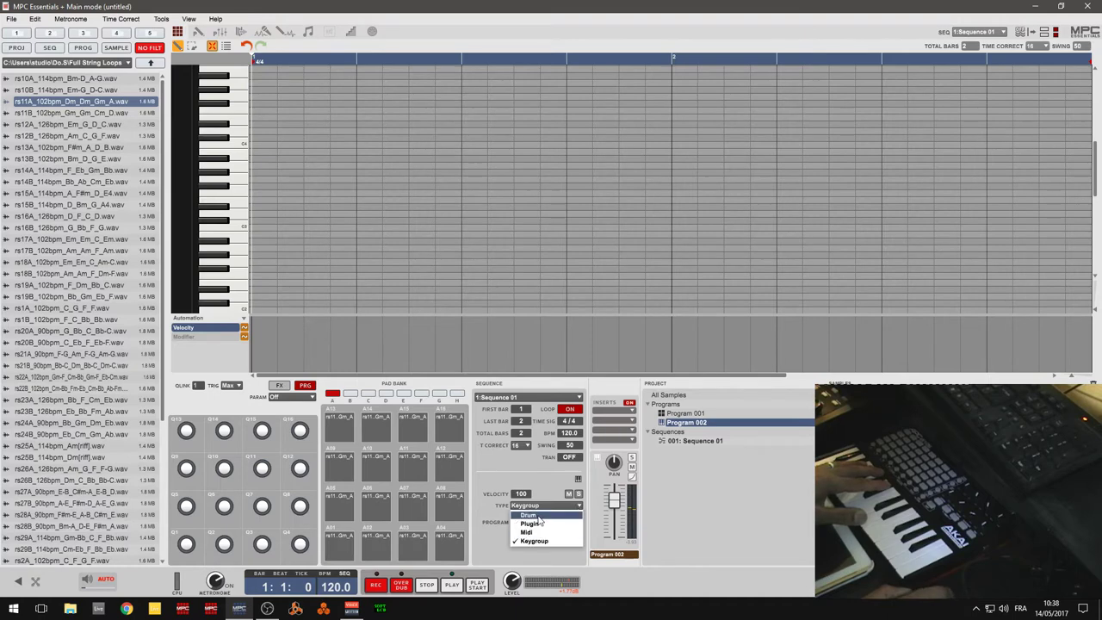
left_click(538, 516)
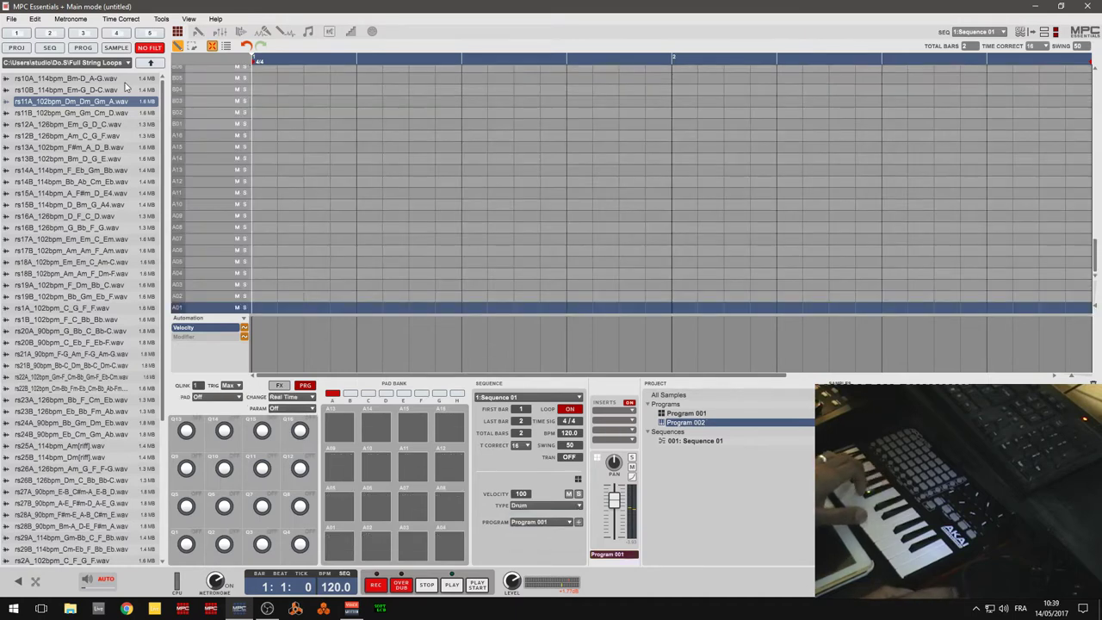
- Load GVD_snr (10).WAV from the MPC documents folder onto pad A01 and lower its Layer 1 level
left_click(23, 35)
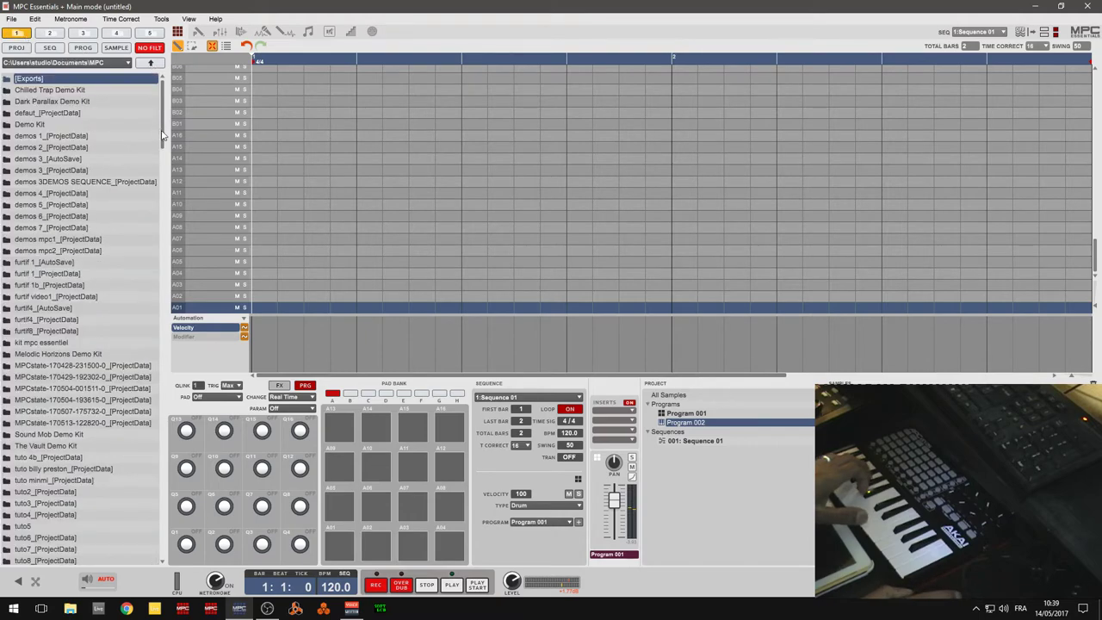
left_click_drag(162, 135, 174, 244)
left_click_drag(178, 272, 189, 347)
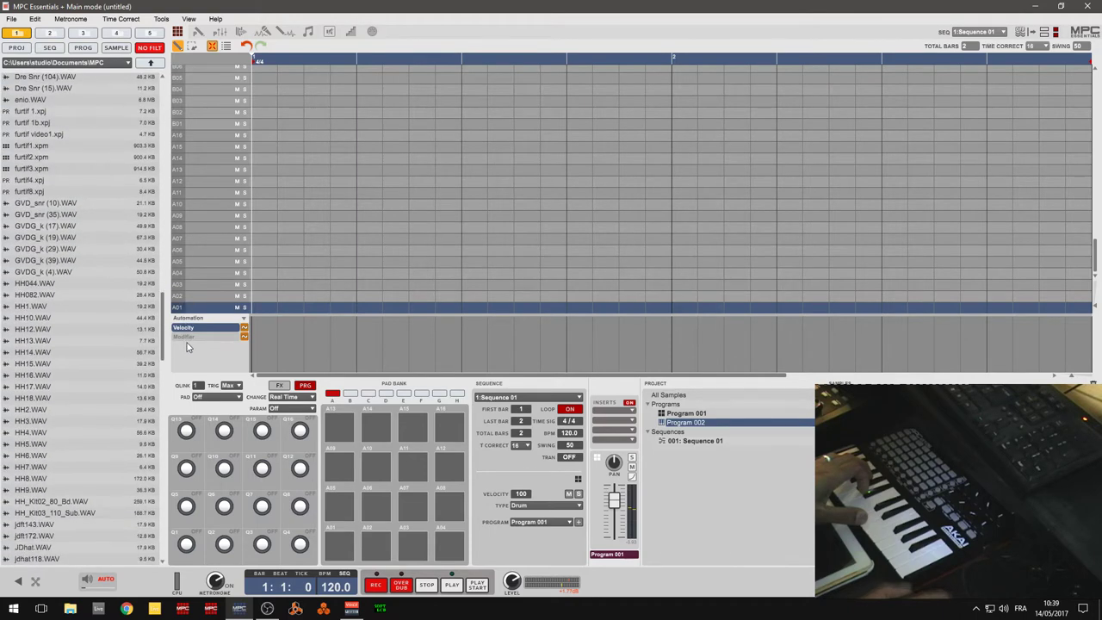
left_click(32, 206)
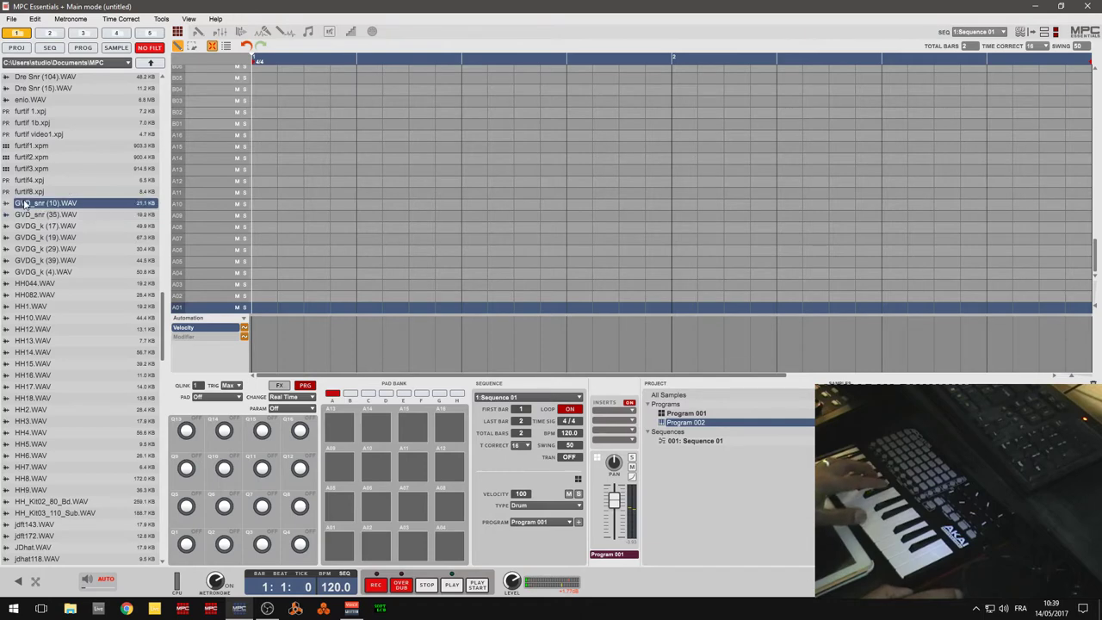
left_click_drag(26, 205, 346, 554)
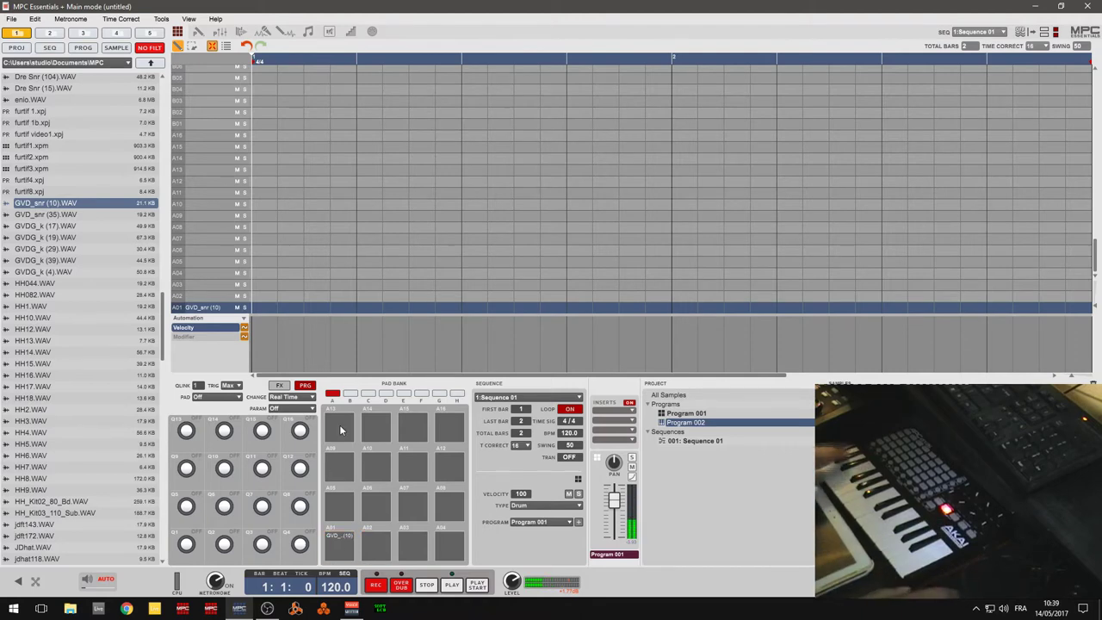
left_click(198, 34)
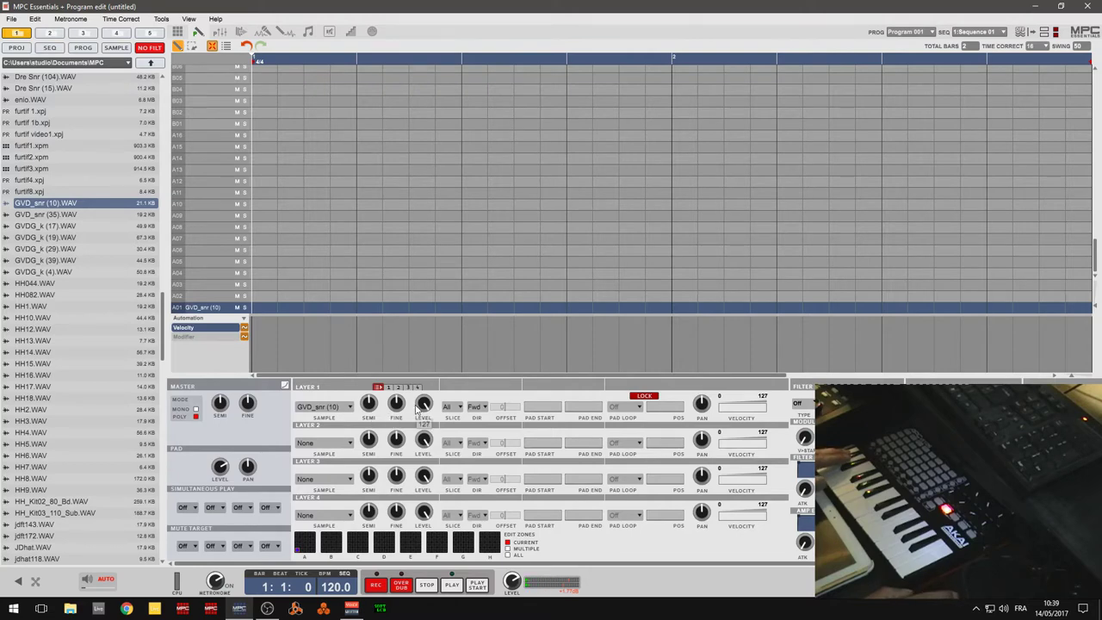
mouse_move(423, 403)
left_mouse_down()
mouse_move(424, 465)
mouse_move(423, 414)
left_mouse_up()
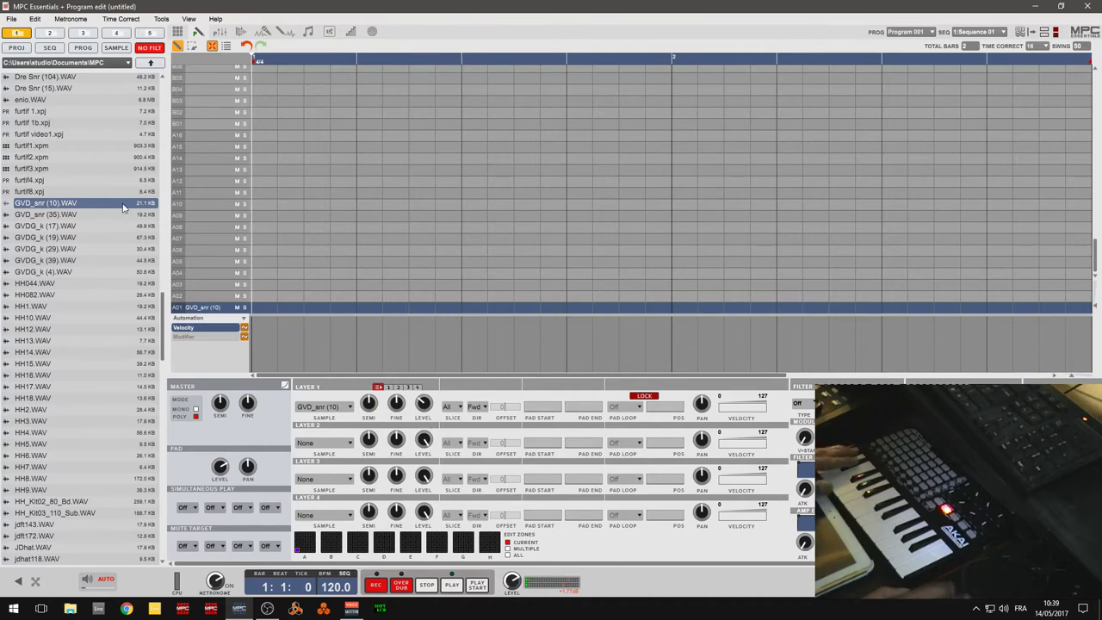
- Audition the neighbouring snare and kick samples and load GVD_snr (35).WAV onto pad A02
left_click(37, 226)
left_click(38, 215)
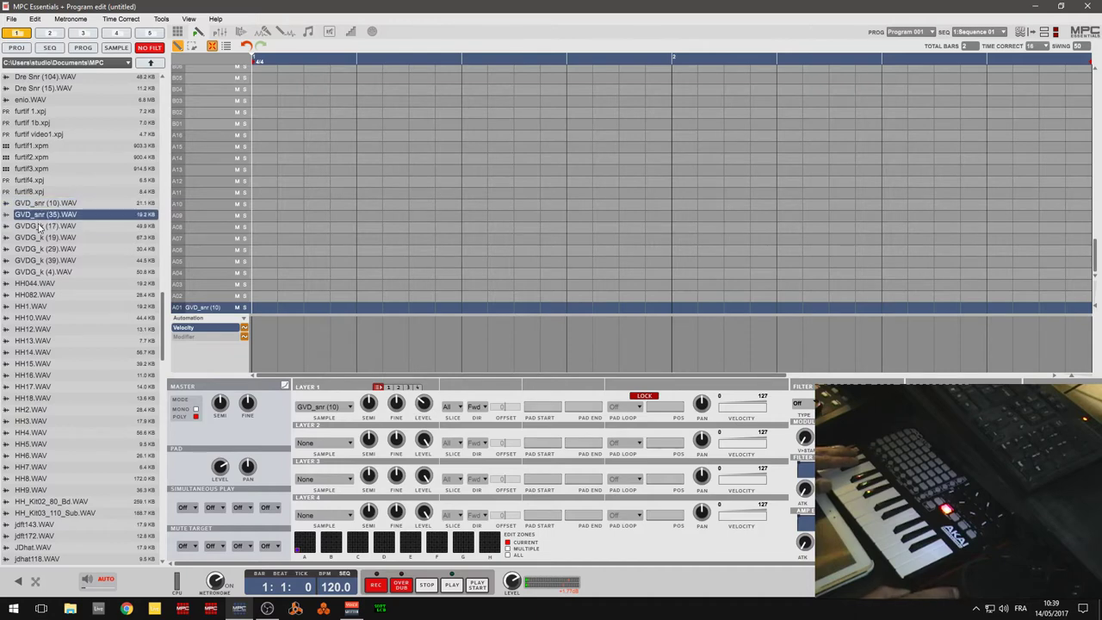
left_click(39, 227)
left_click(33, 205)
left_click(32, 214)
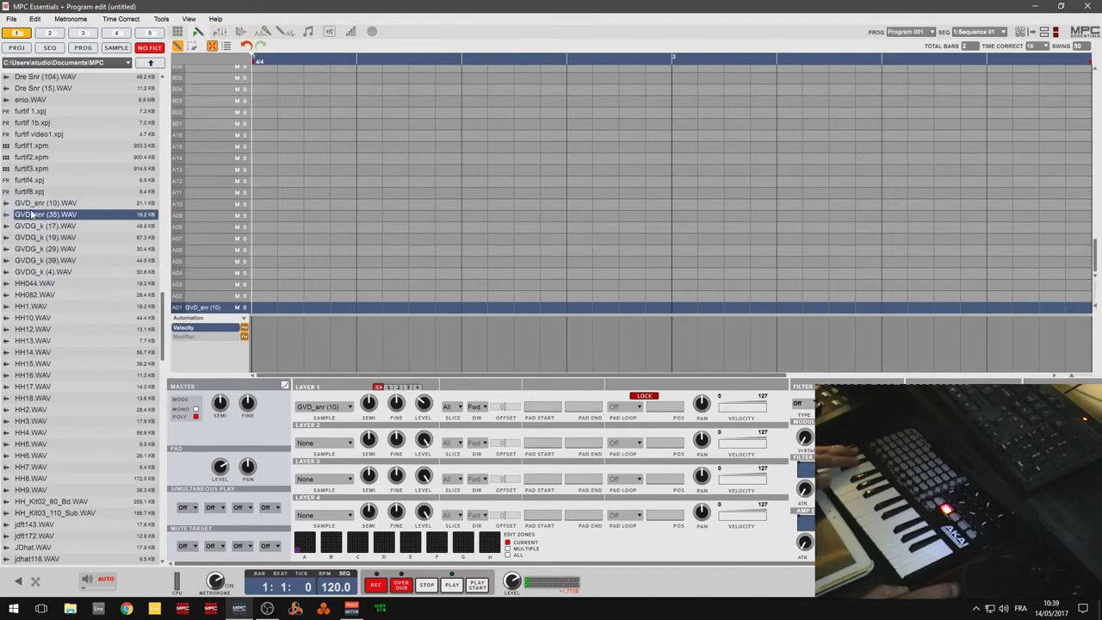
left_click(177, 32)
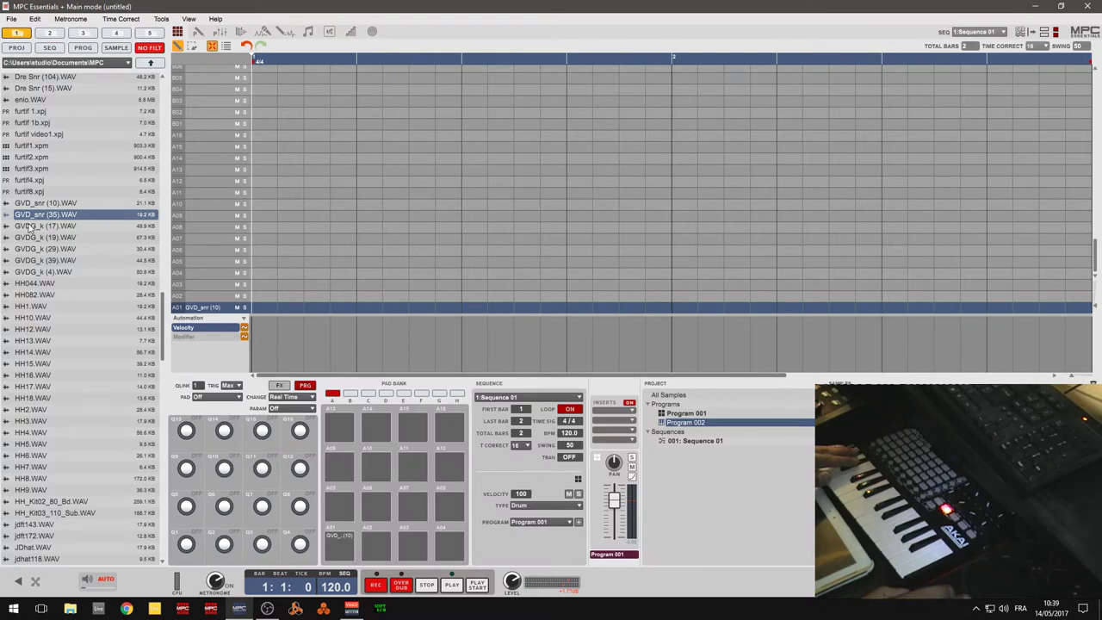
left_click_drag(30, 218, 379, 538)
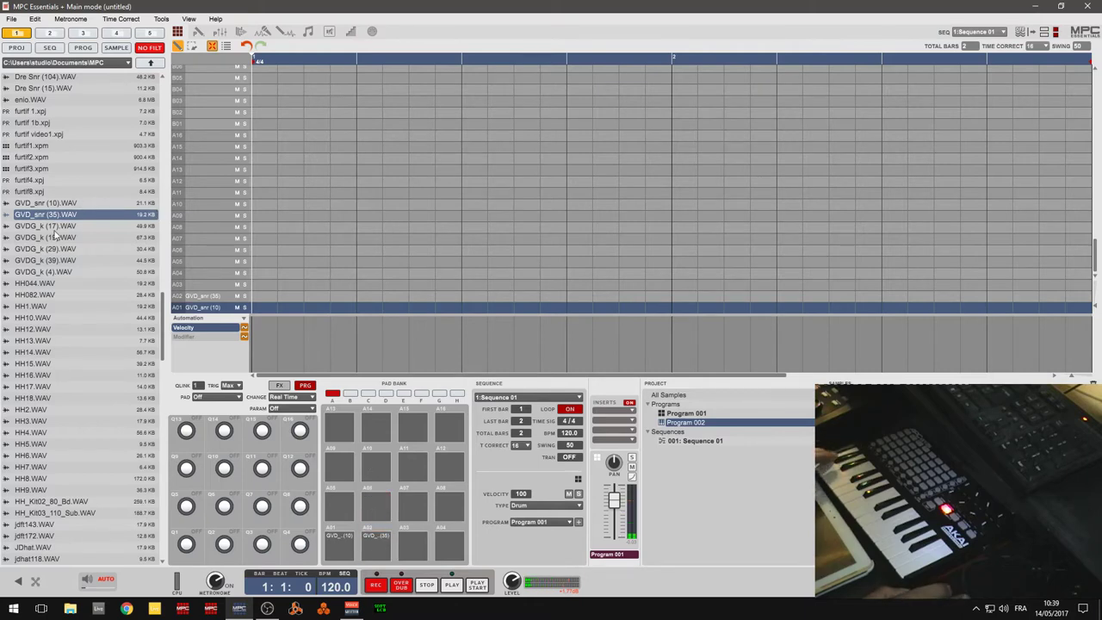
- Load GVDG_k (17).WAV onto pad A03 and GVDG_k (19).WAV onto pad A04, and test the pads
left_click(58, 228)
left_click(54, 238)
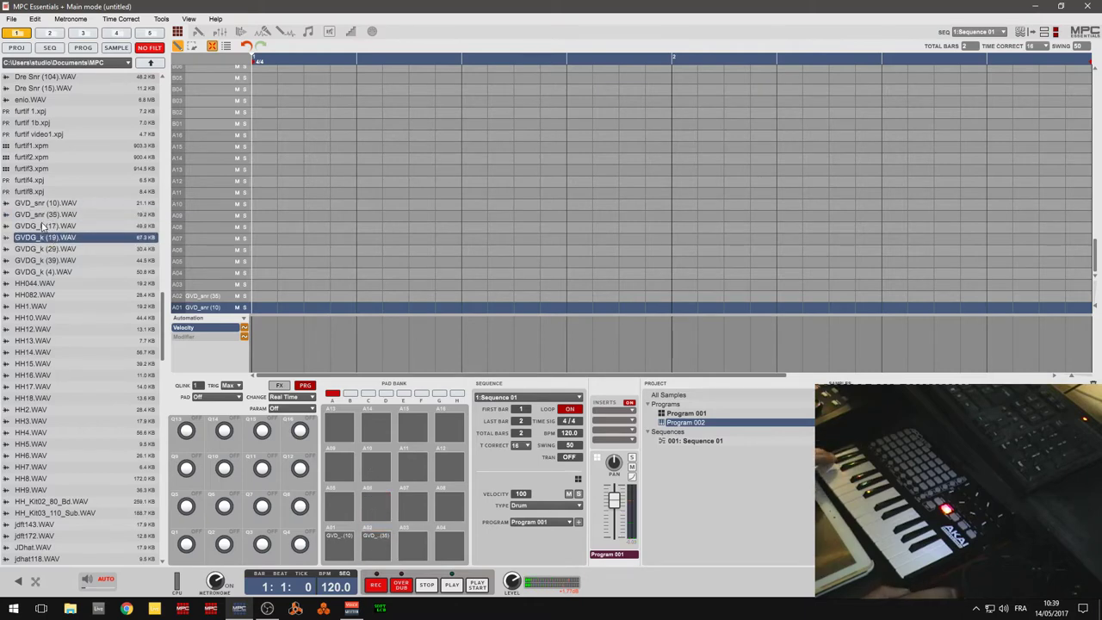
left_click(42, 226)
left_click_drag(43, 226, 412, 544)
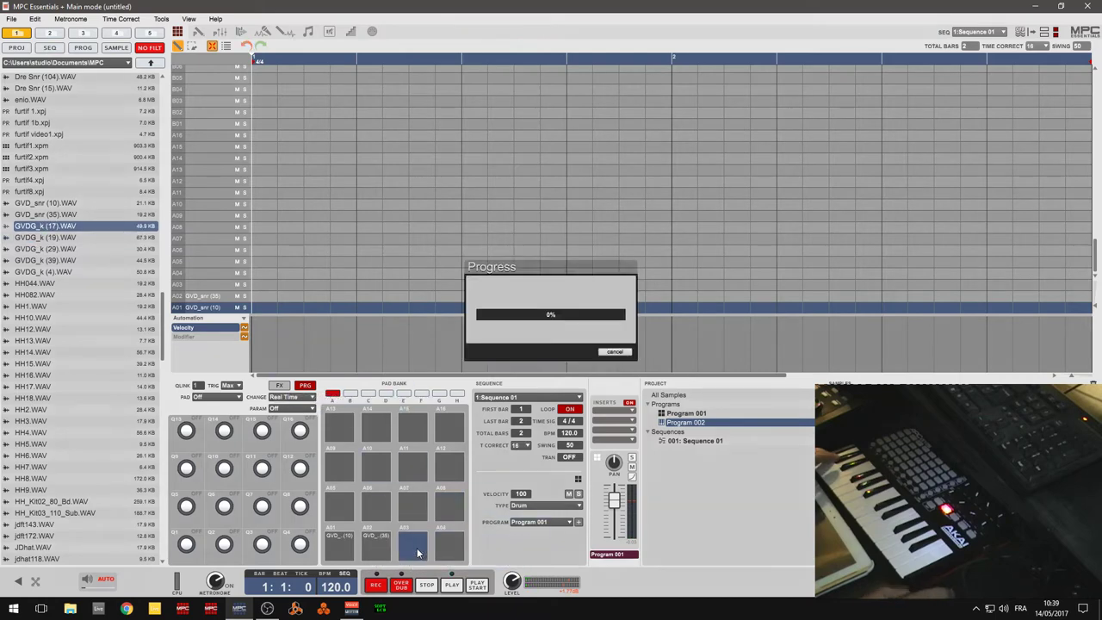
left_click(29, 237)
left_click_drag(29, 238, 447, 551)
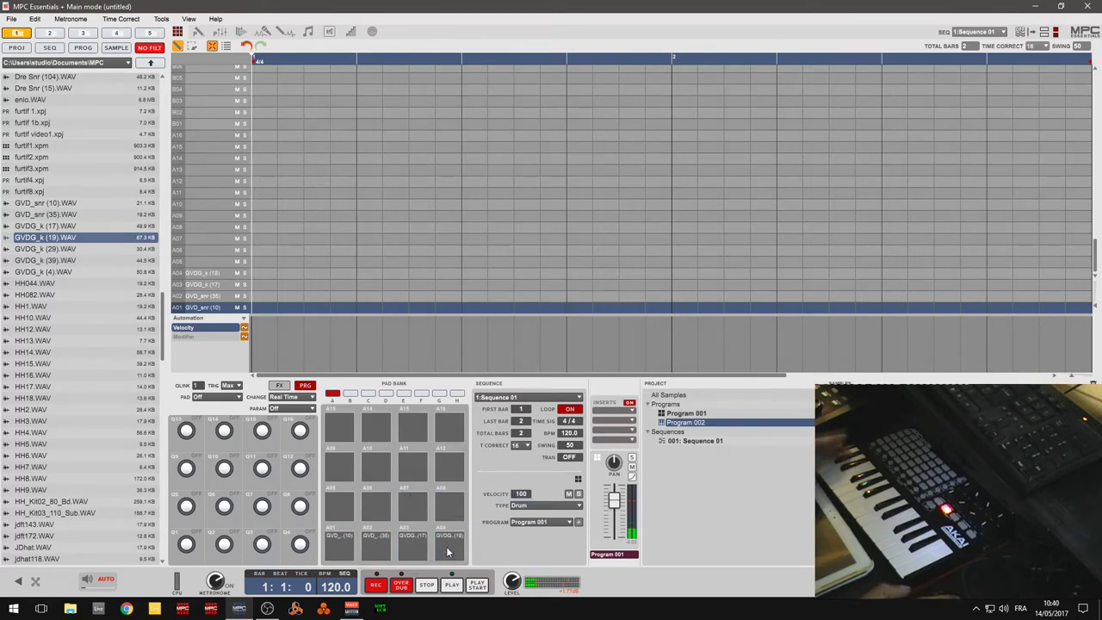
left_click(411, 547)
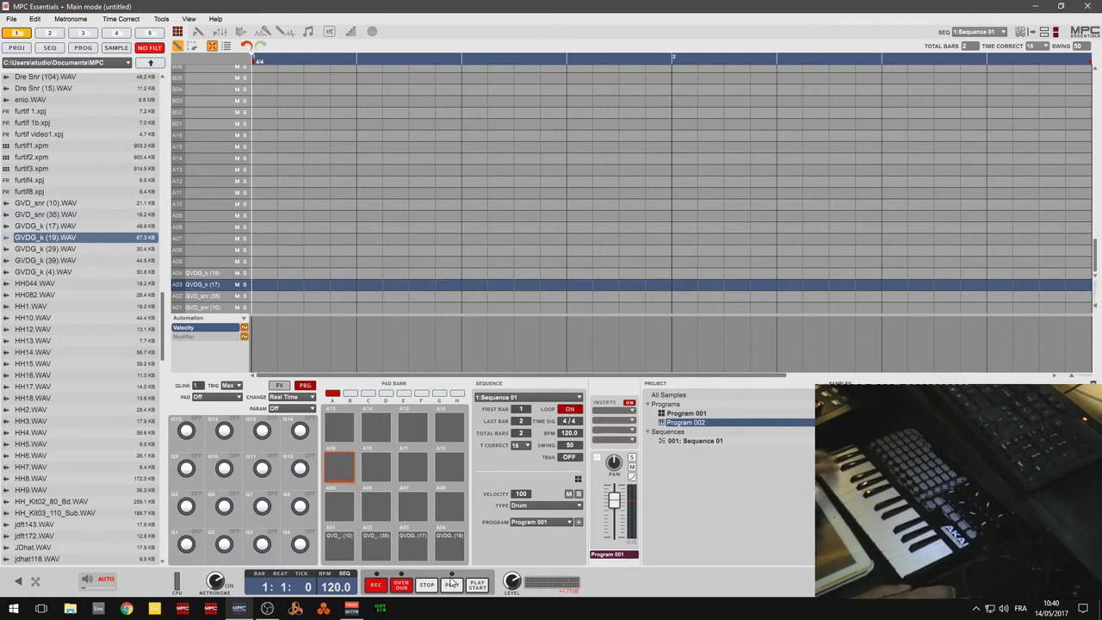
left_click(341, 551)
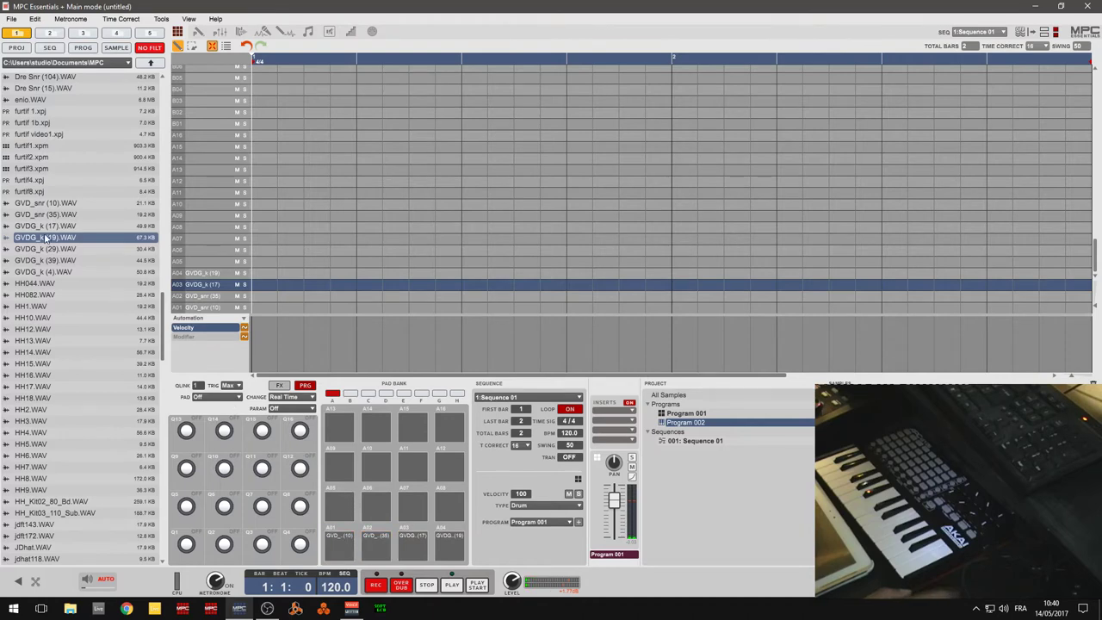
- Audition the hi-hat samples HH044 and HH082, load HH082.WAV onto pad A05 and test it
left_click(38, 287)
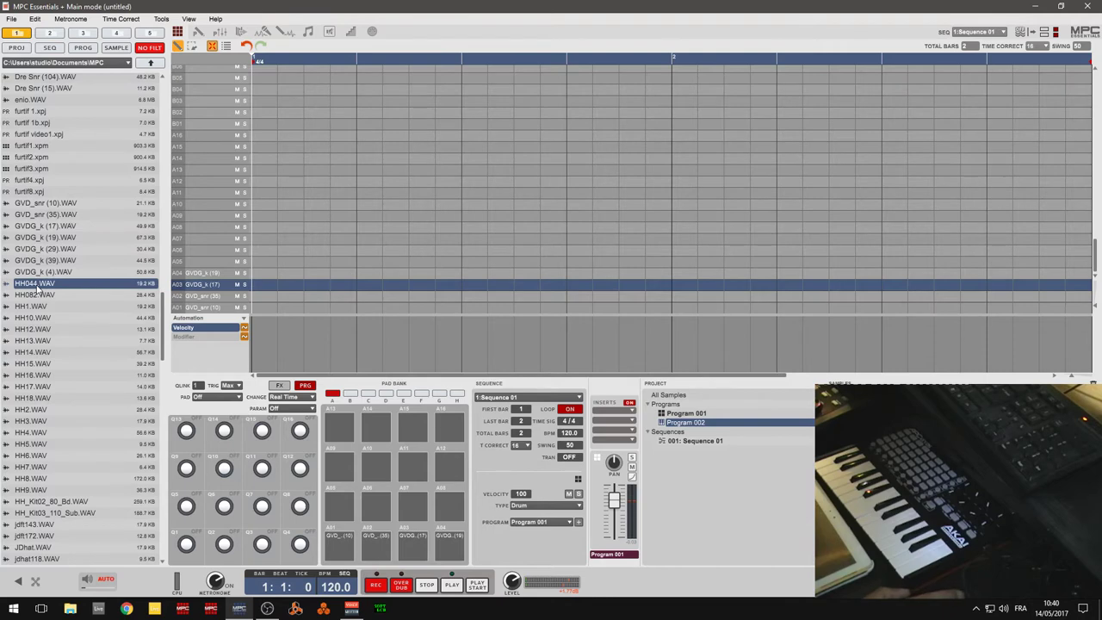
left_click(35, 297)
left_click_drag(33, 300, 339, 511)
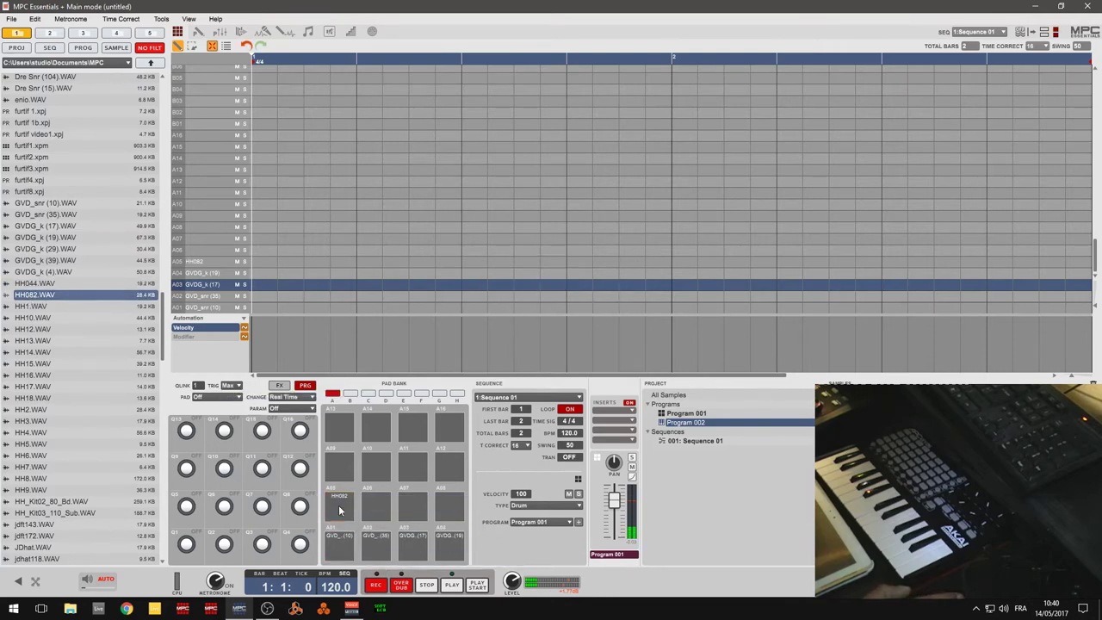
left_click(339, 511)
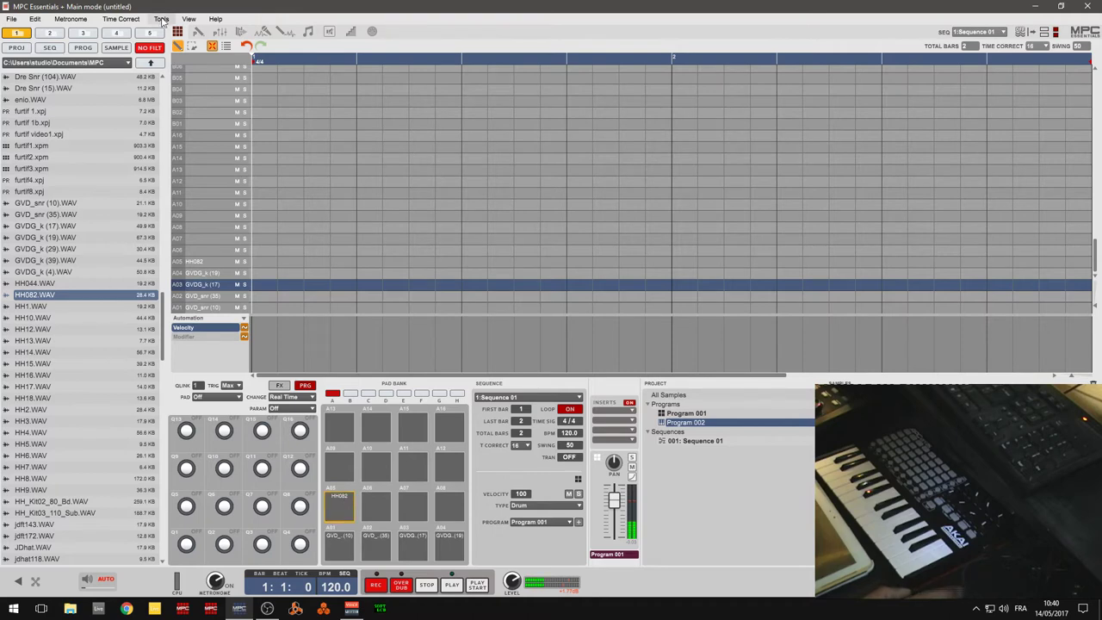
- In program edit, lower the Layer 1 level of pad A03 to about 39 and of pad A05 to about 55
left_click(198, 32)
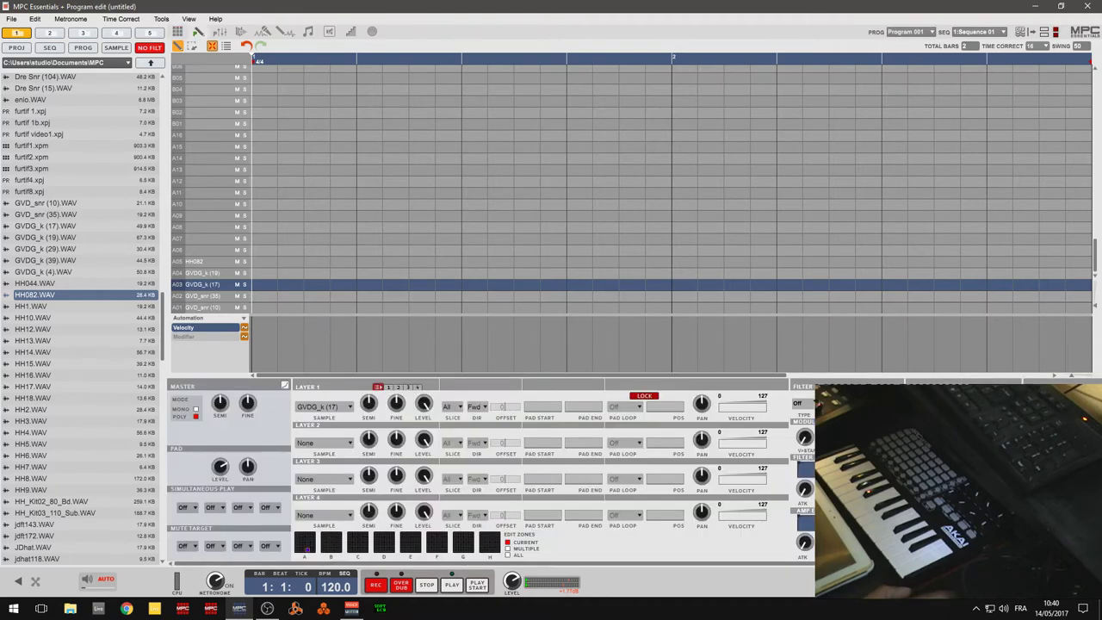
left_click_drag(426, 405, 422, 415)
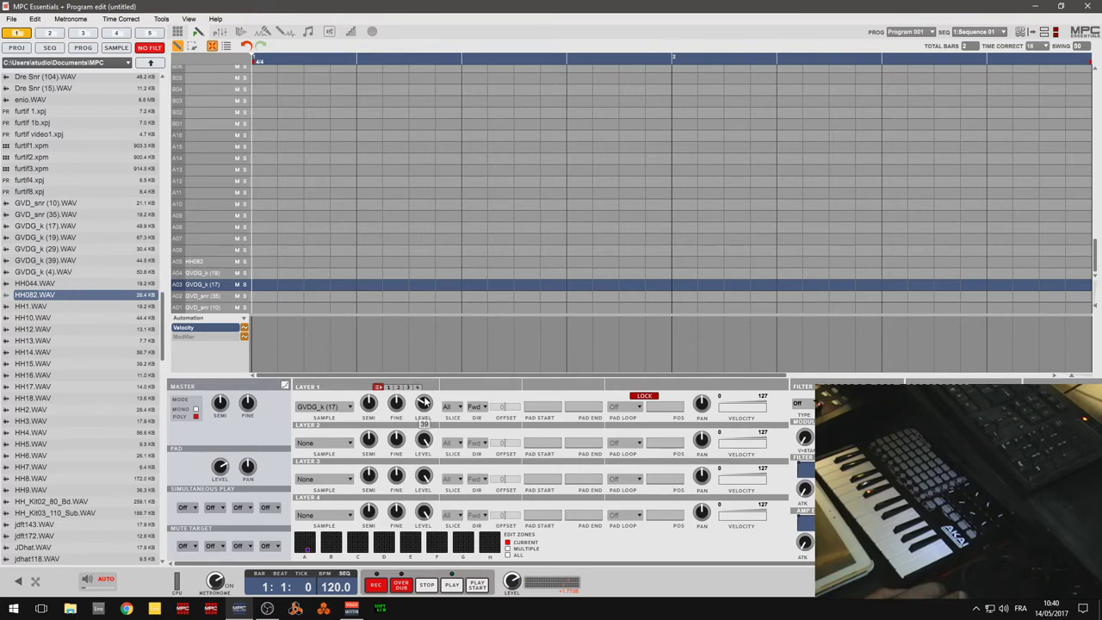
left_click(195, 261)
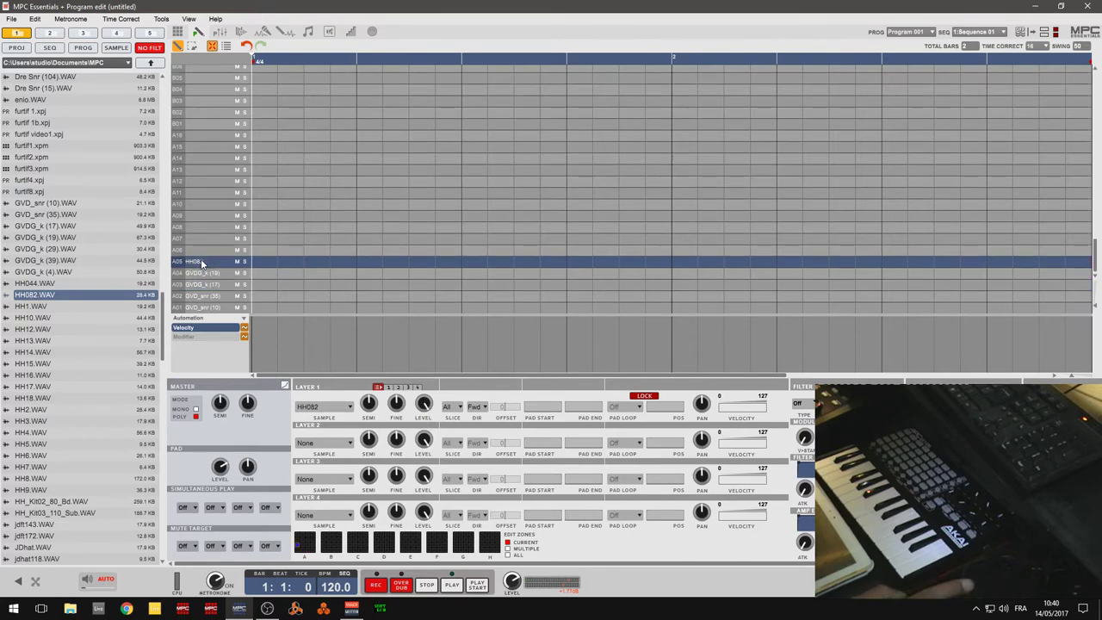
mouse_move(422, 413)
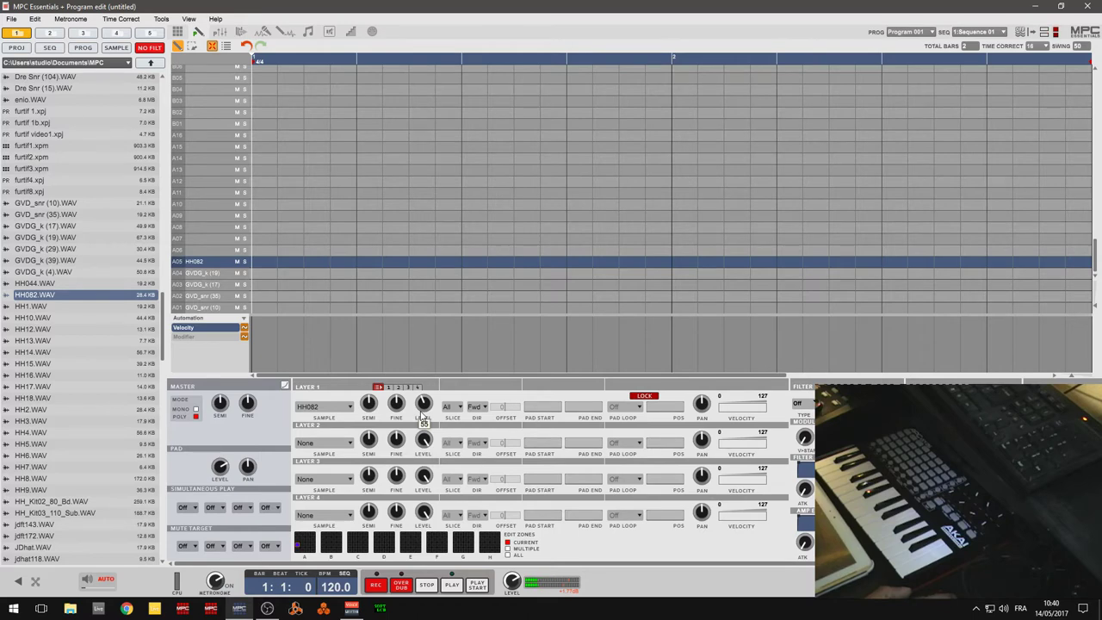
- Assign the project's rs11A string loop to pad A06 and lower its Layer 1 level to about 51
left_click(178, 32)
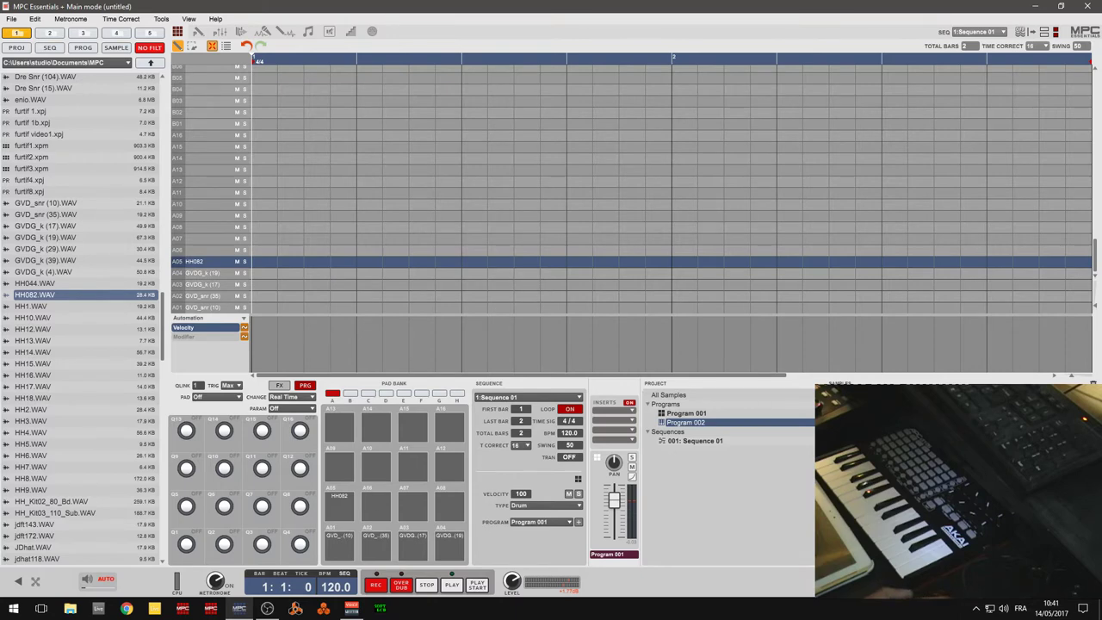
left_click_drag(826, 404, 374, 510)
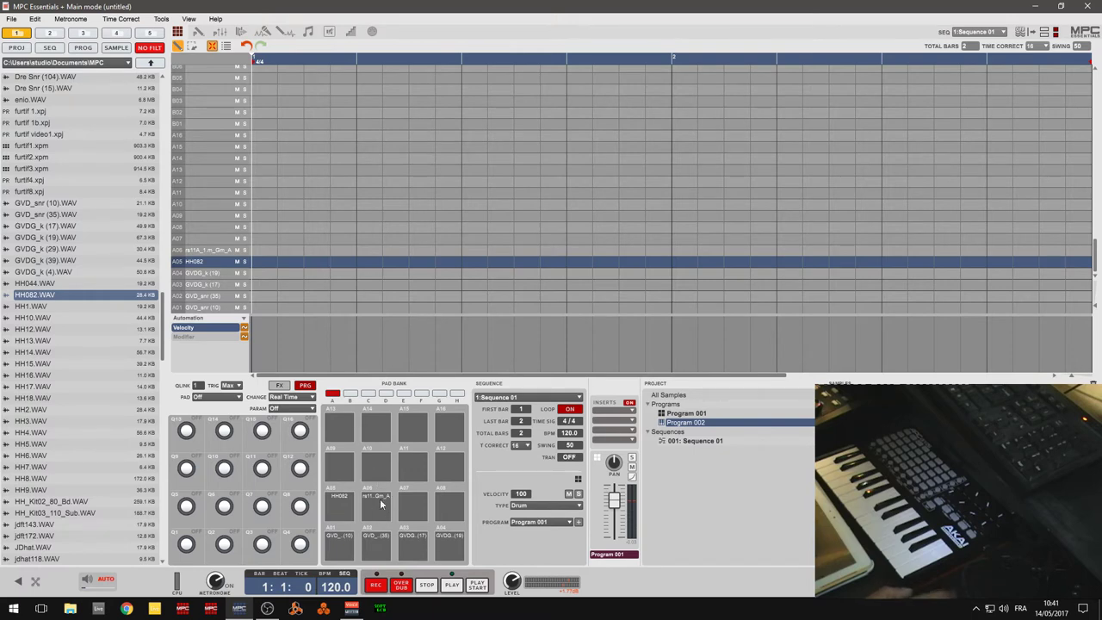
left_click(374, 510)
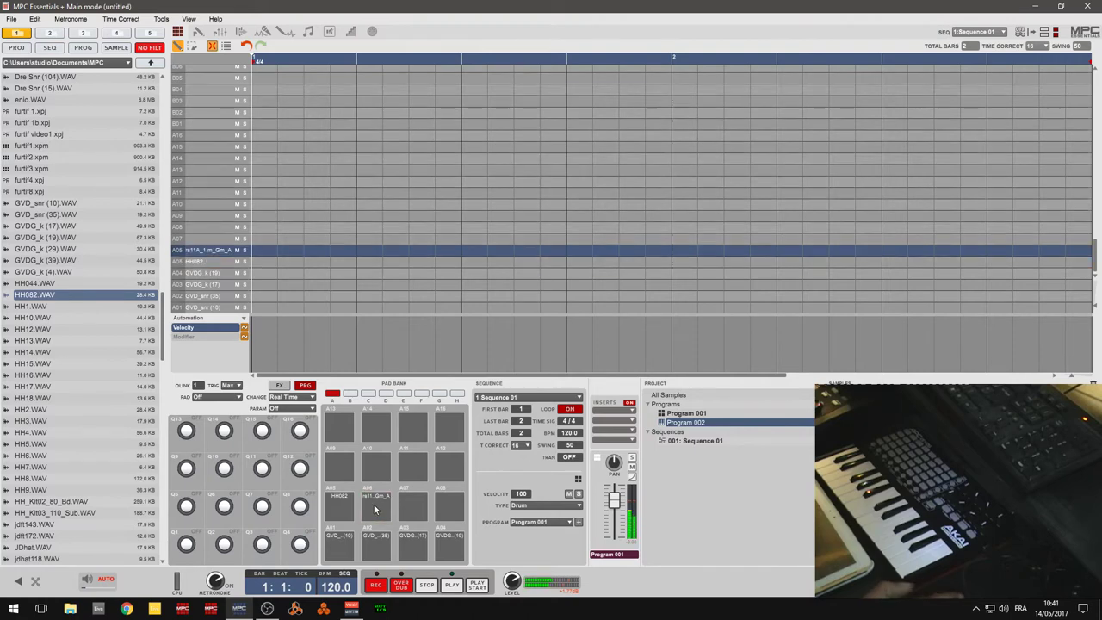
left_click(375, 509)
left_click(198, 31)
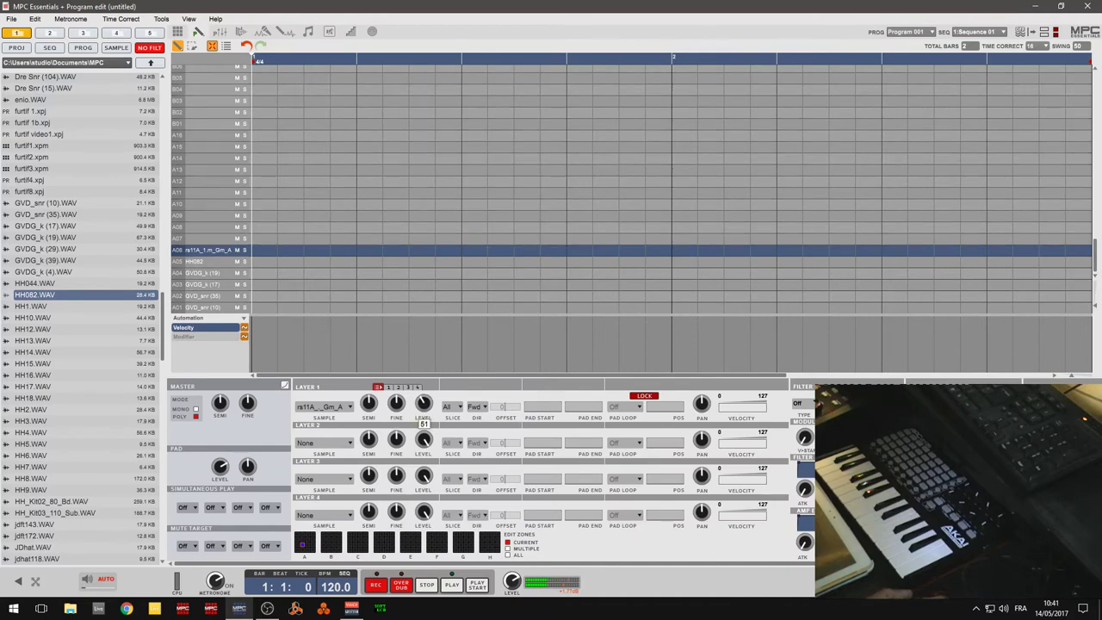
left_click_drag(423, 402, 423, 416)
- Set the sequence length to 8 bars in main mode and record a steady HH082 hi-hat pattern on pad A05
left_click(177, 32)
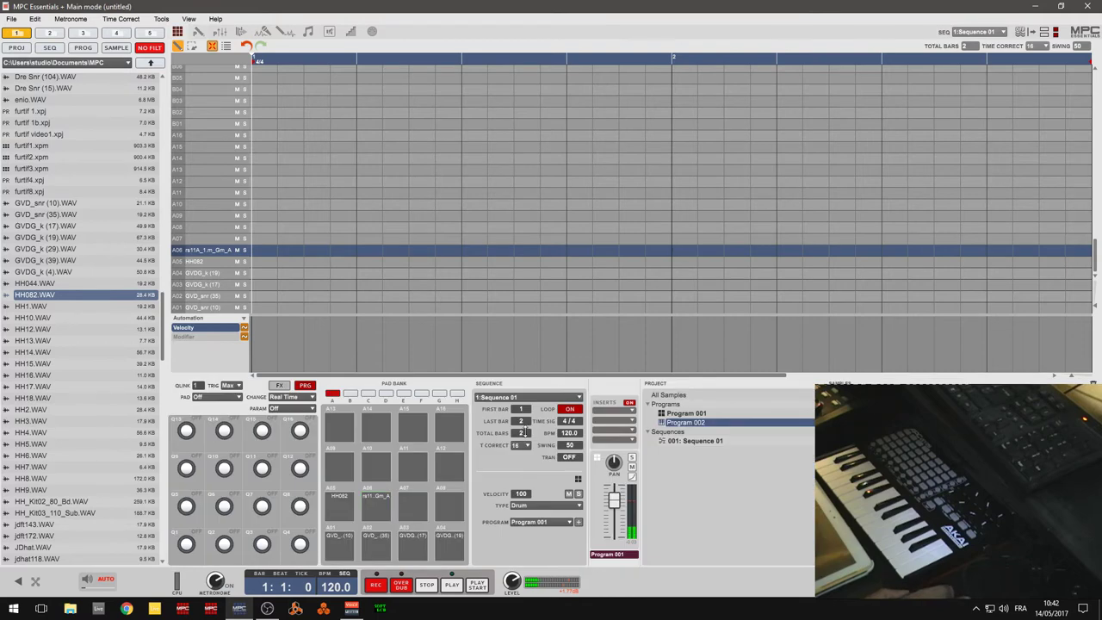
mouse_move(525, 431)
left_mouse_down()
mouse_move(528, 452)
mouse_move(529, 415)
left_mouse_up()
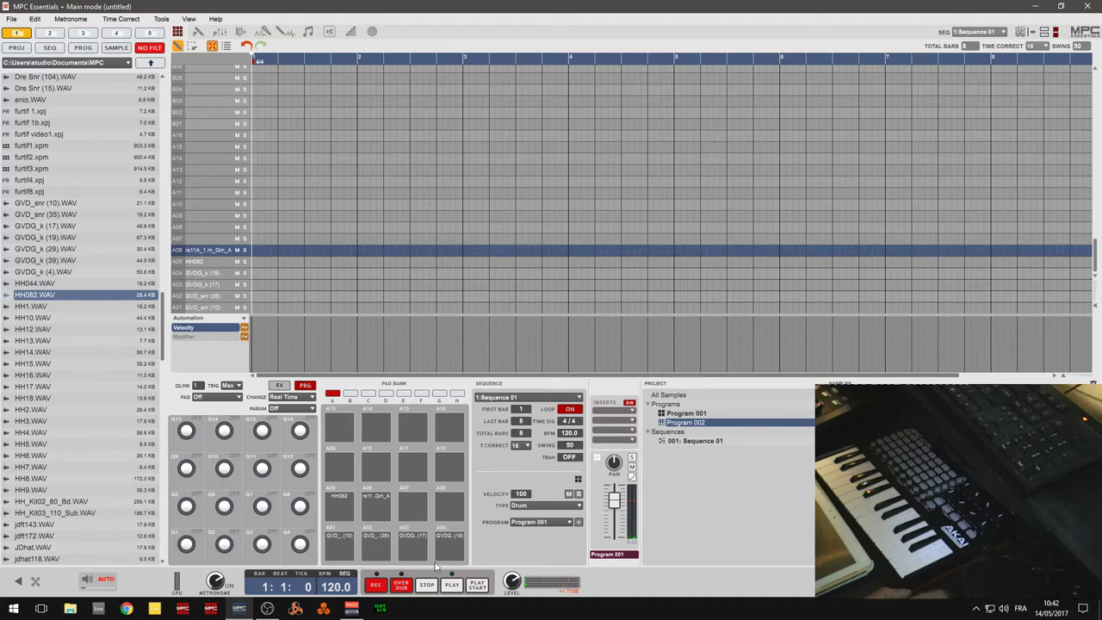
left_click(452, 586)
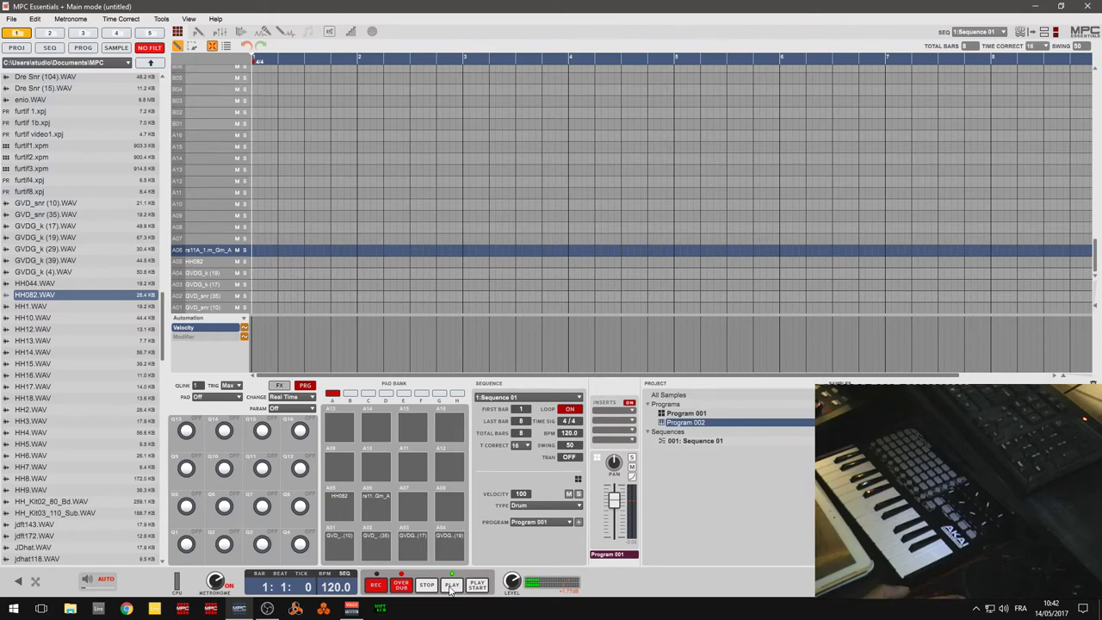
left_click(451, 586)
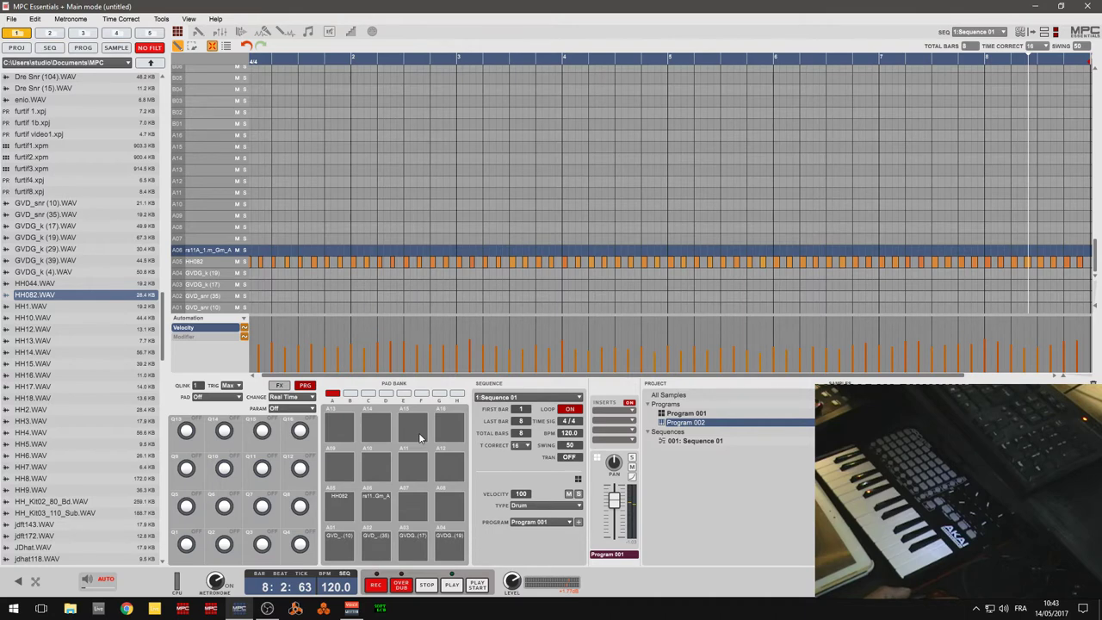
key("space")
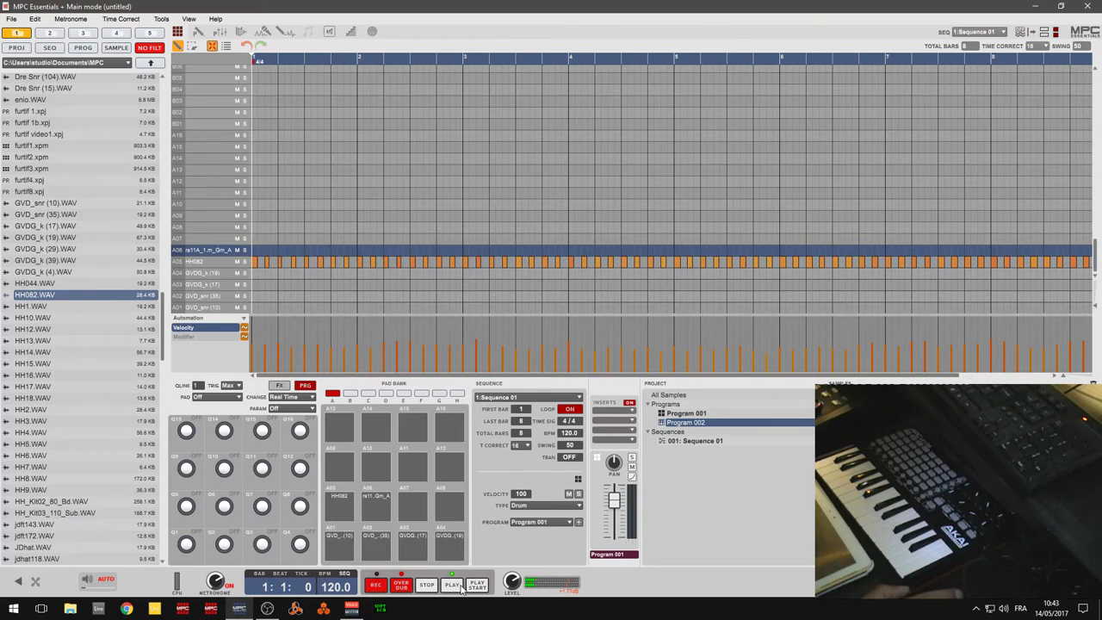
- Overdub a kick pattern on pad A03 and snares on pad A02, and set the tempo to 102 BPM
left_click(461, 585)
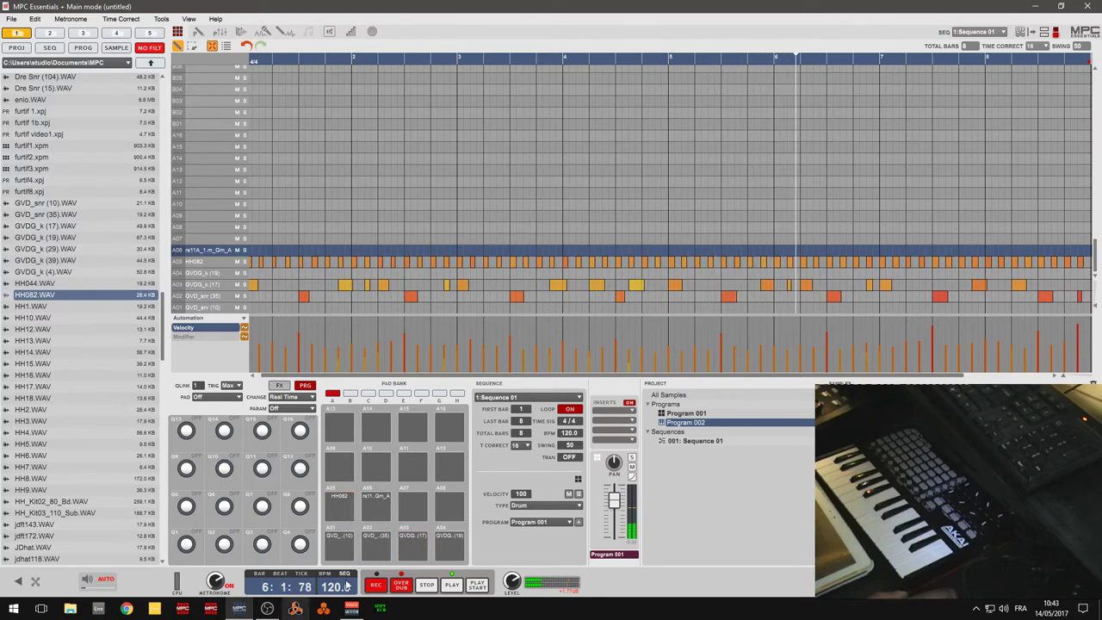
left_click_drag(338, 589, 337, 619)
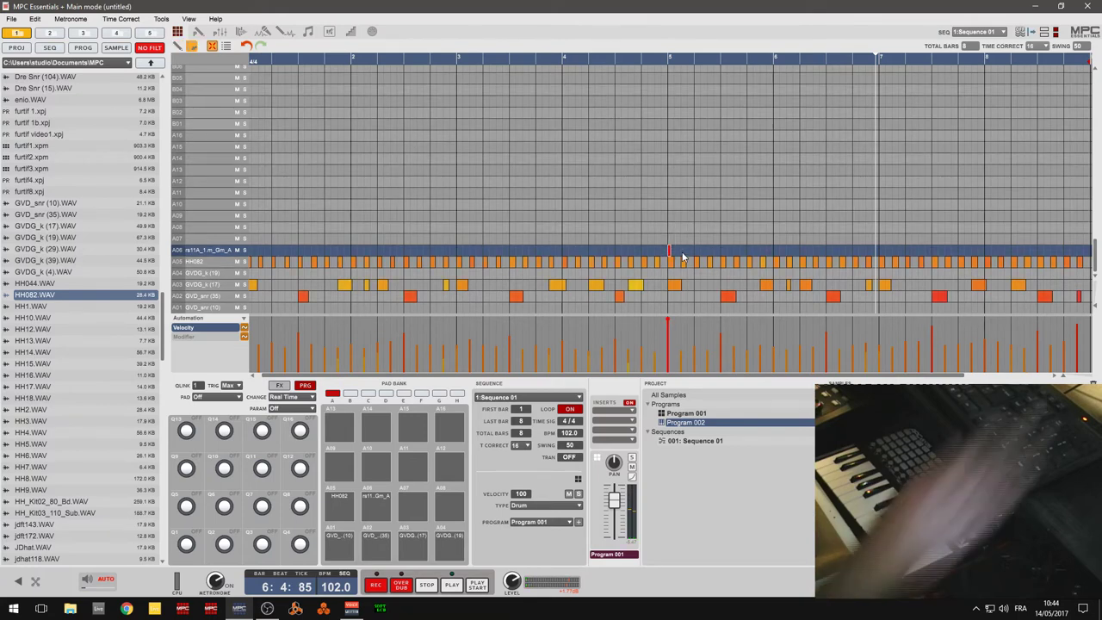
- Delete the string loop note at bar 5 on pad A06 and overdub the loop again from the sequence start
key("Delete")
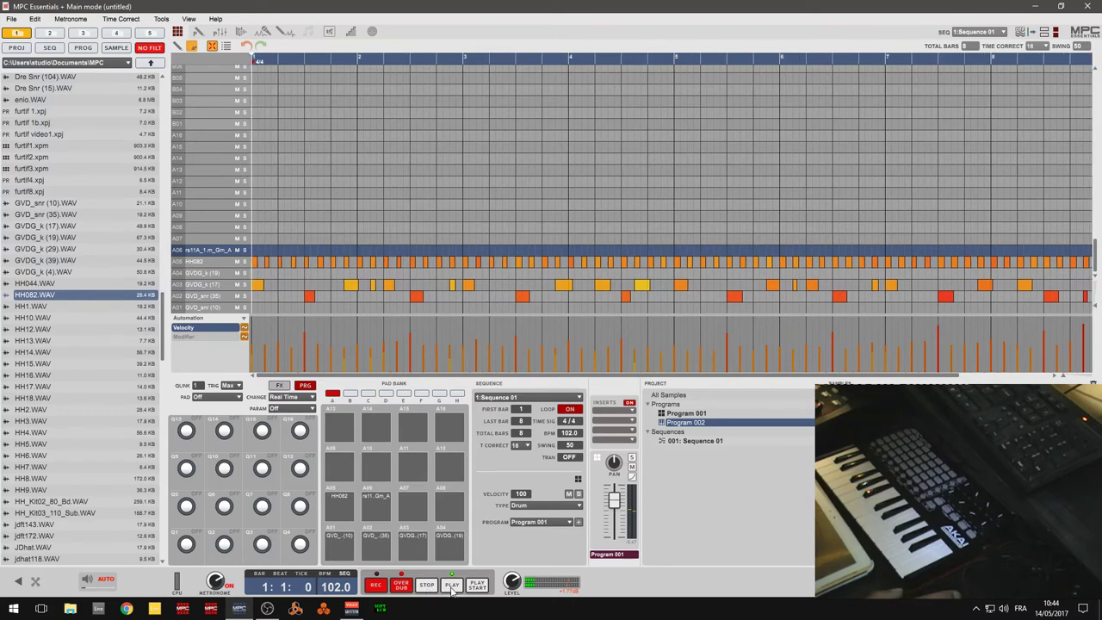
left_click(452, 586)
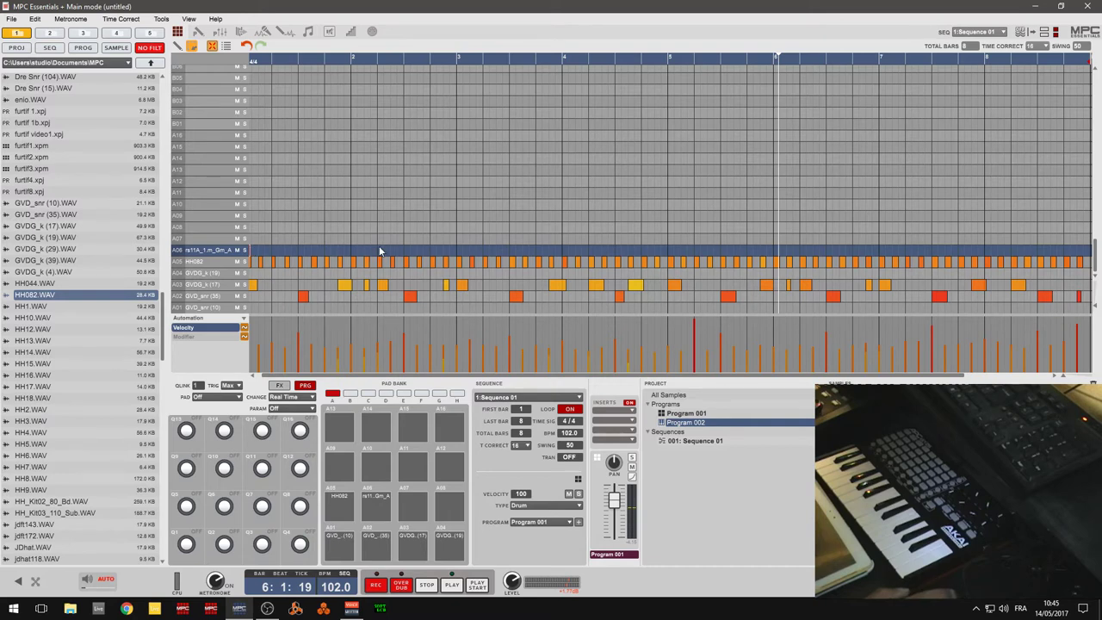
- Stop the overdub and play the 8-bar sequence back from bar 1
key("space")
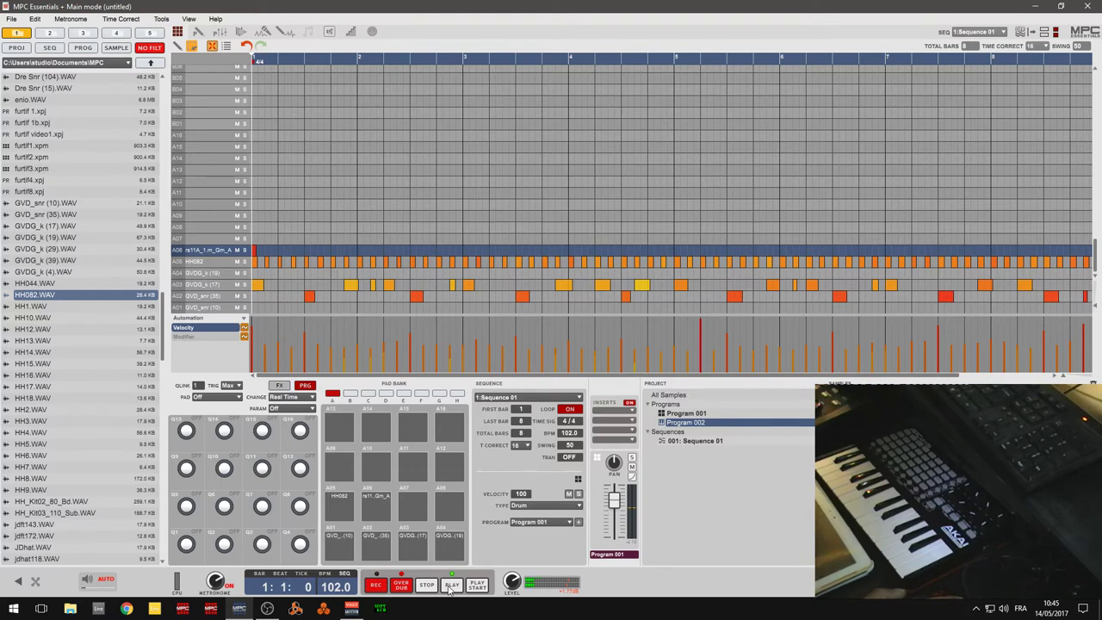
left_click(450, 585)
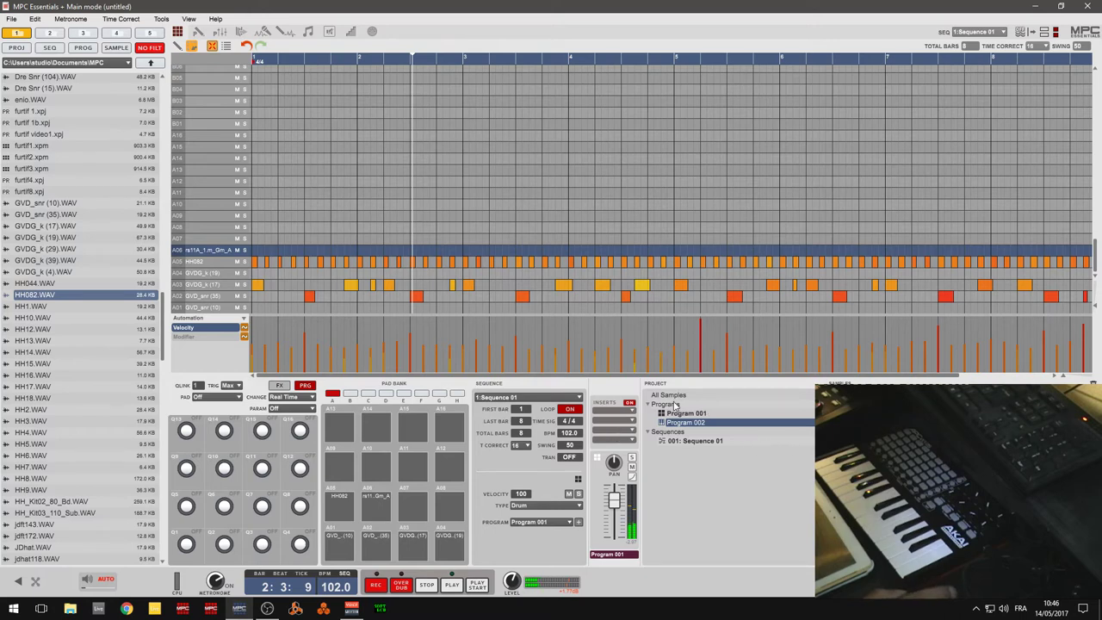
- Audition the string loop on pad A06 and open the rs11A sample in Sample Edit mode
left_click(382, 506)
left_click(381, 505)
left_click(381, 505)
left_click_drag(381, 506, 869, 495)
left_click(284, 32)
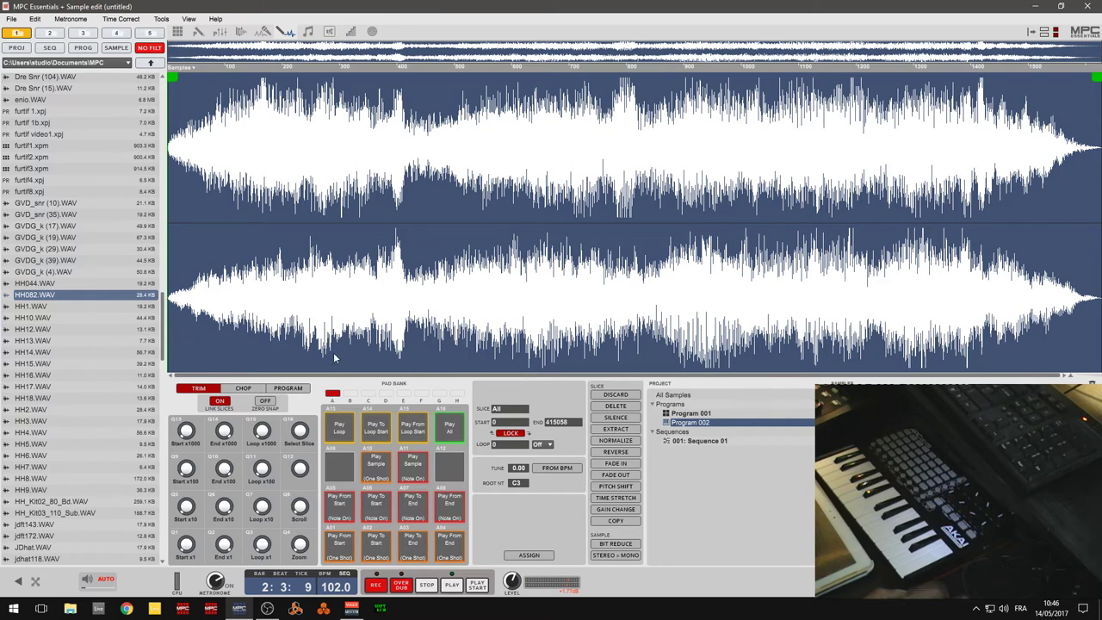
- Chop the string loop sample by Regions into 16 slices
left_click(244, 389)
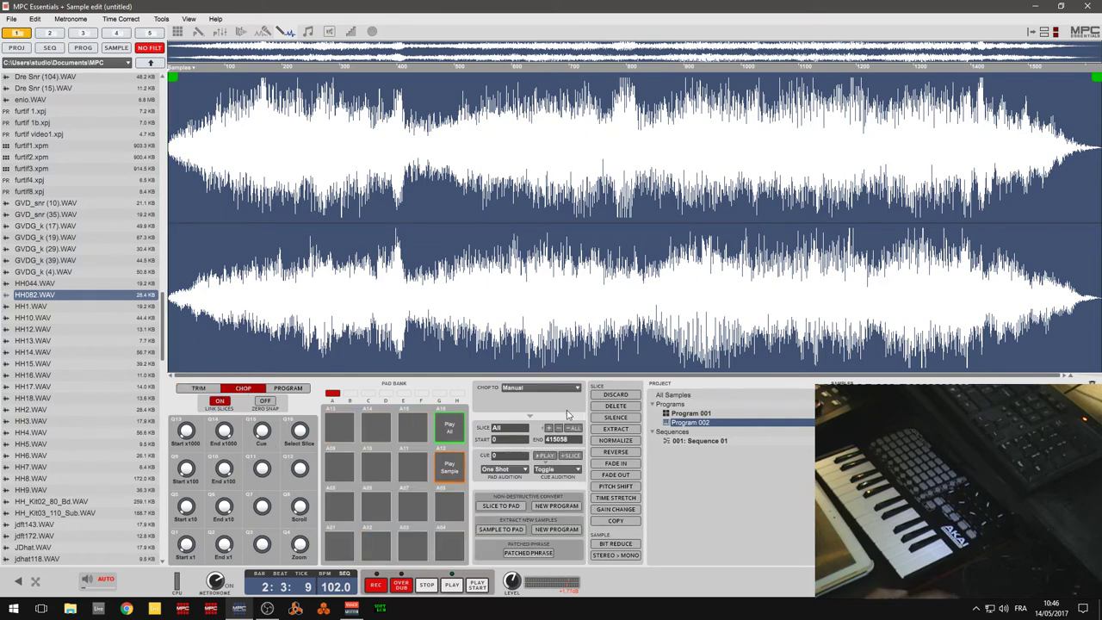
left_click(579, 388)
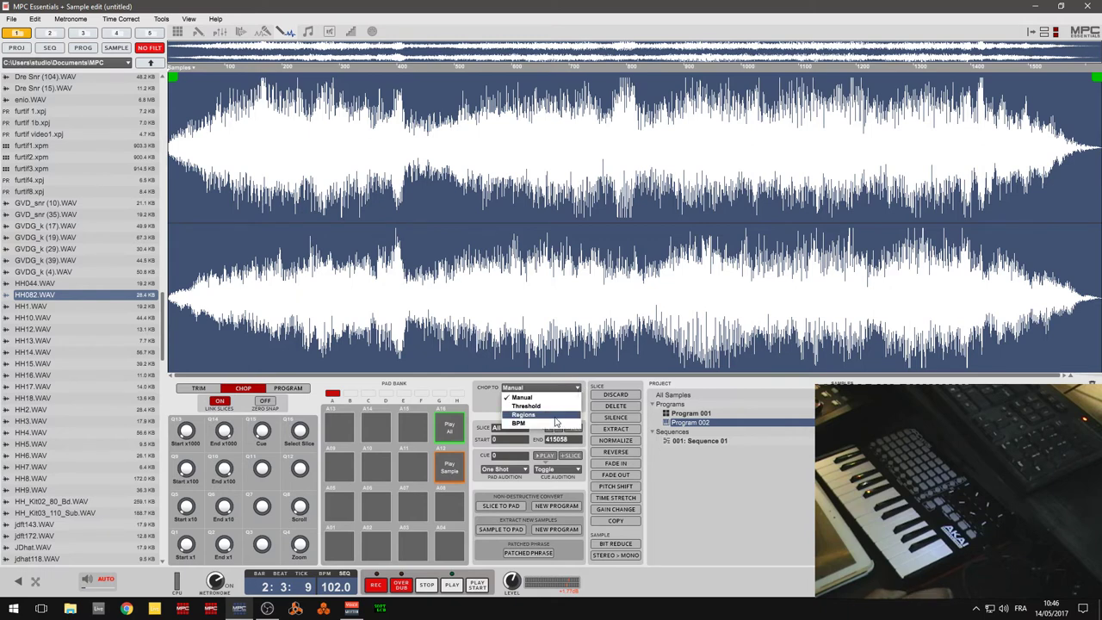
left_click(555, 417)
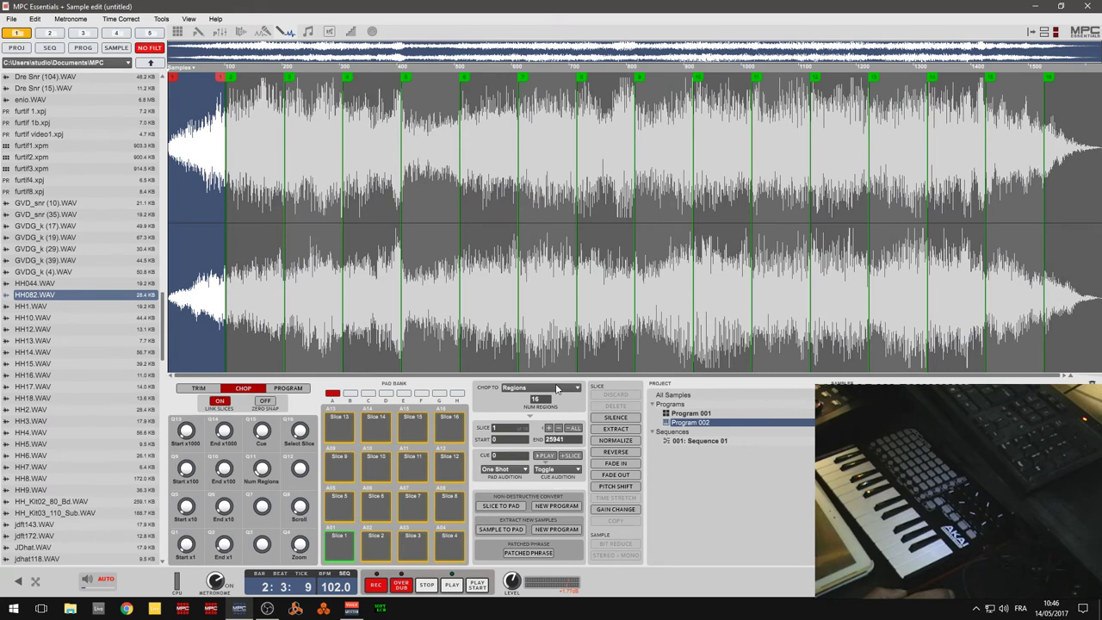
- Audition slices 2 to 16 of the chopped string loop one after another
left_click(384, 549)
left_click(411, 549)
left_click(448, 547)
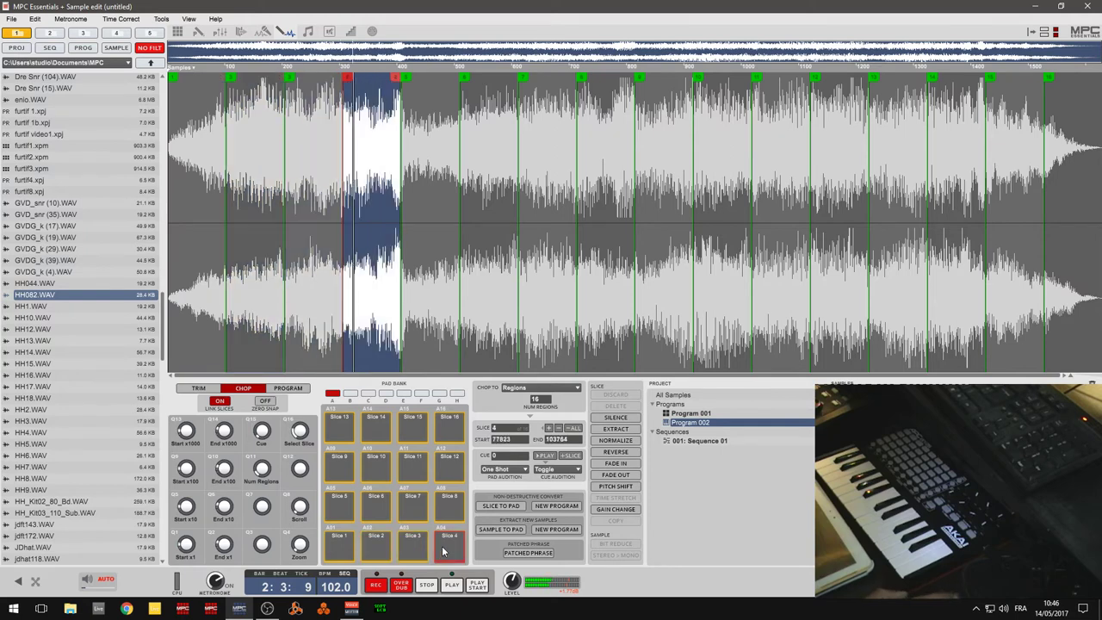
left_click(357, 513)
left_click(376, 508)
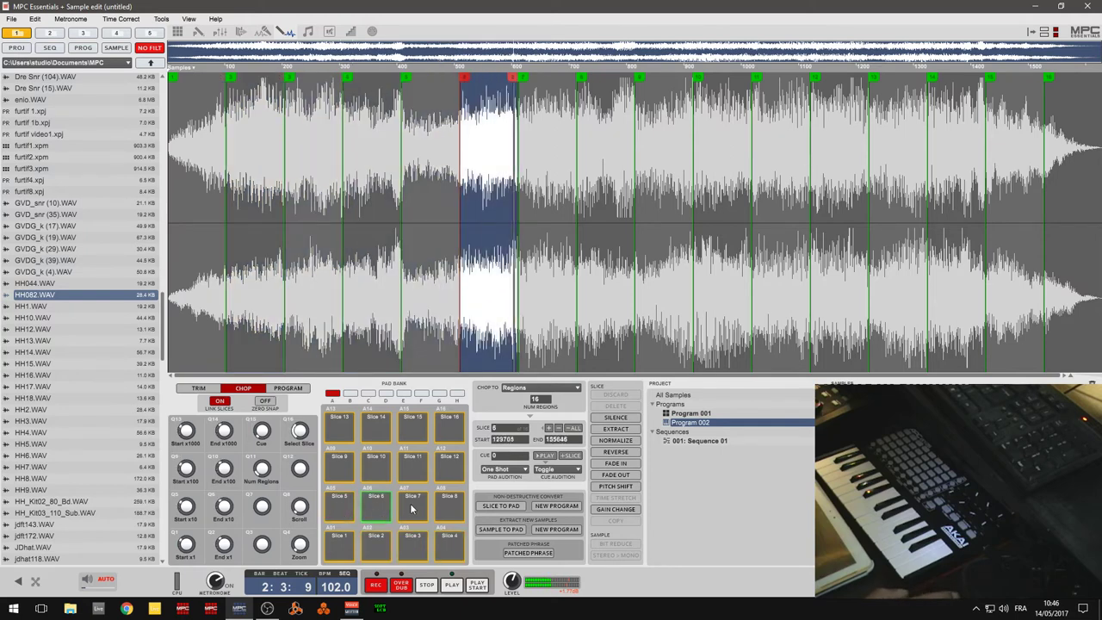
left_click(413, 508)
left_click(444, 505)
left_click(345, 473)
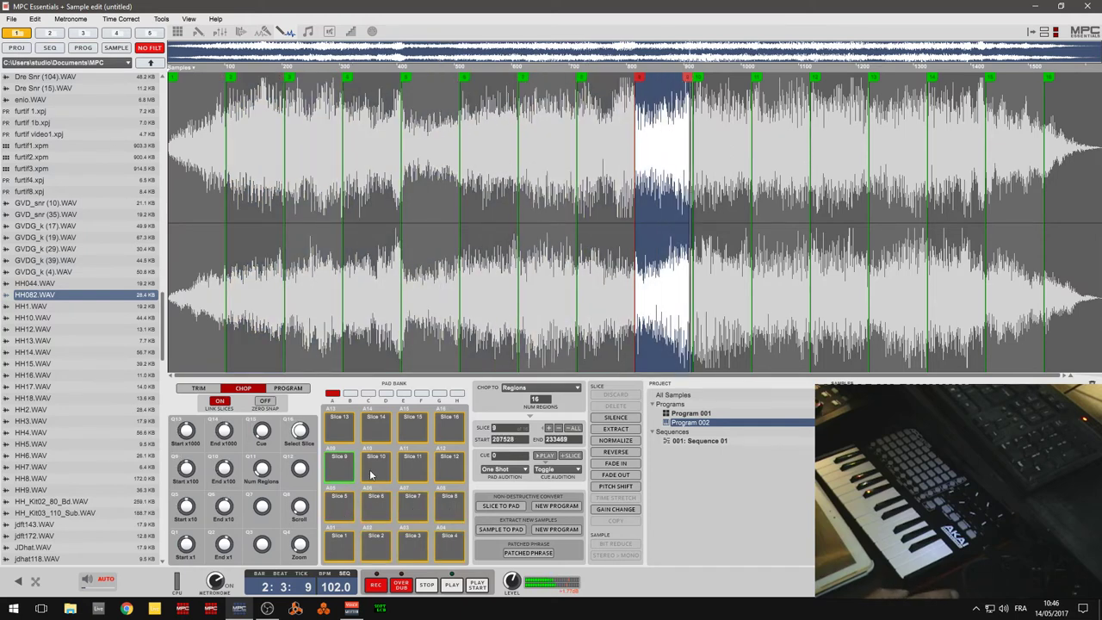
left_click(376, 470)
left_click(399, 472)
left_click(448, 467)
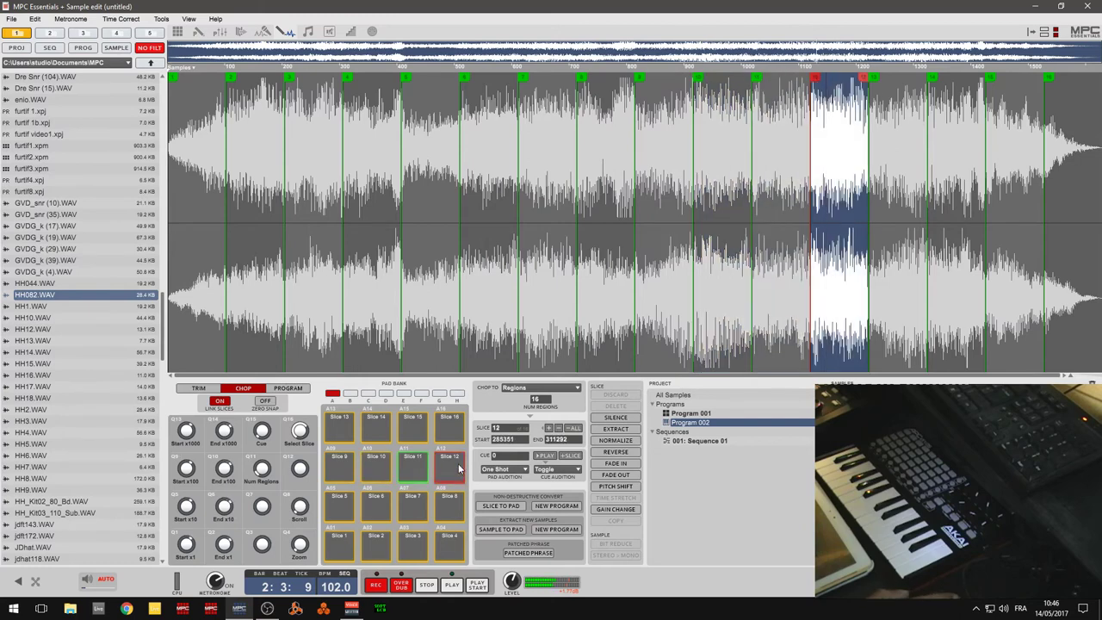
left_click(340, 428)
left_click(372, 431)
left_click(413, 428)
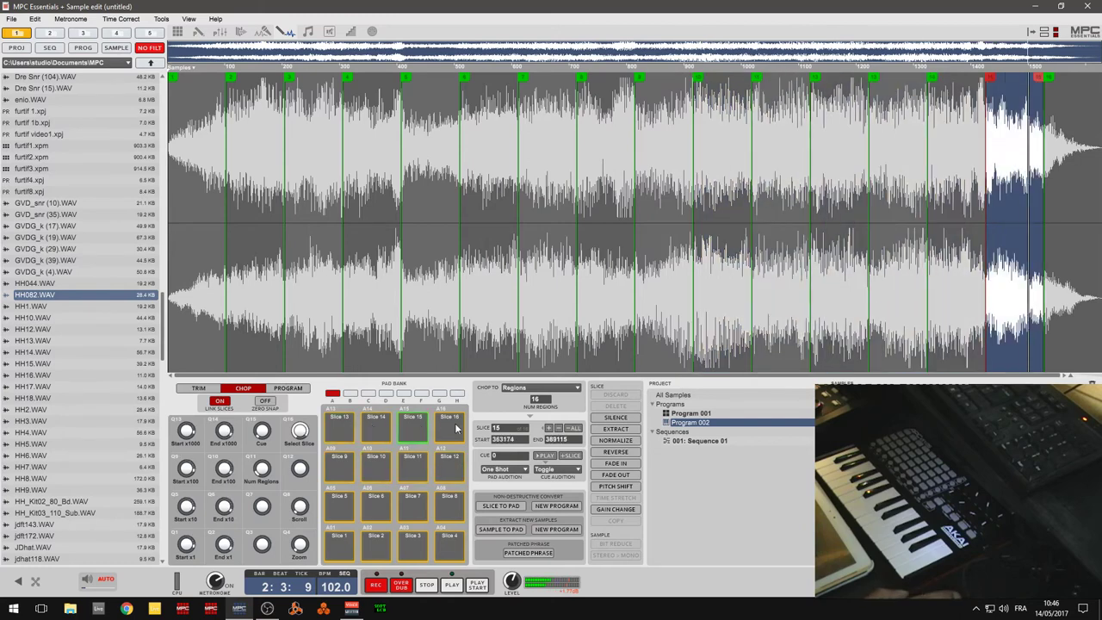
left_click(448, 428)
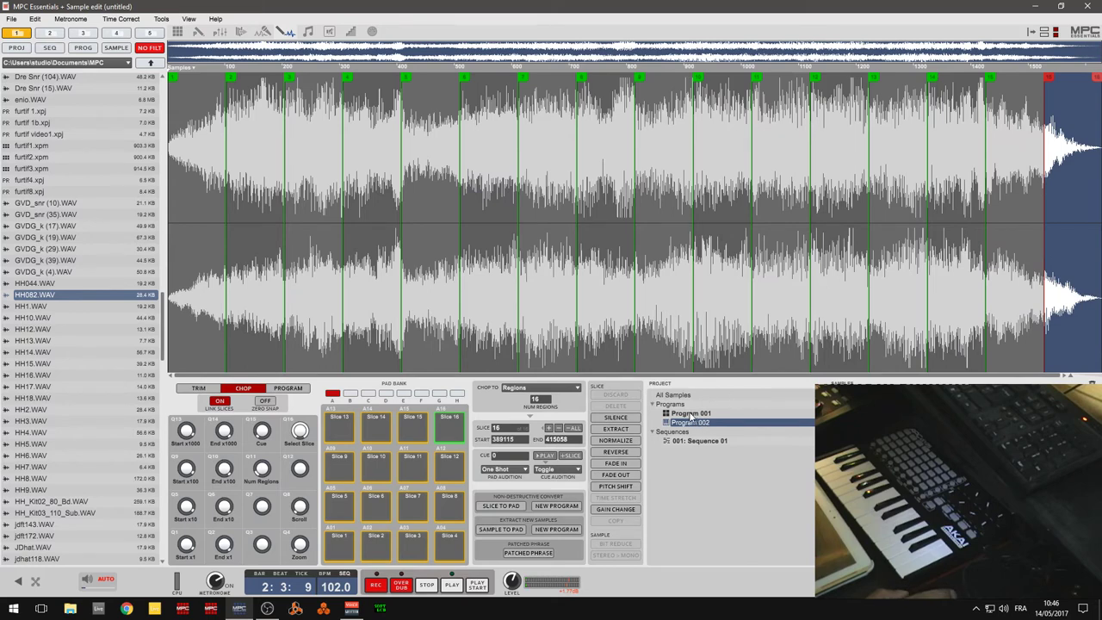
- Convert the slices to a new program with new cropped samples, without creating events, and load that program in main mode
left_click(556, 506)
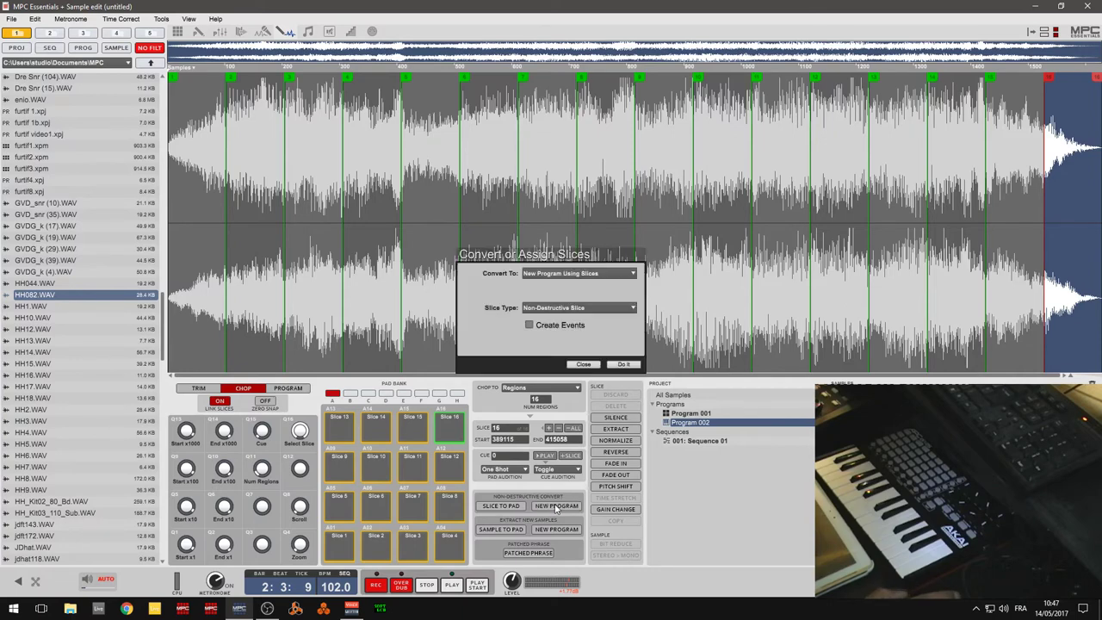
left_click(631, 274)
left_click(612, 301)
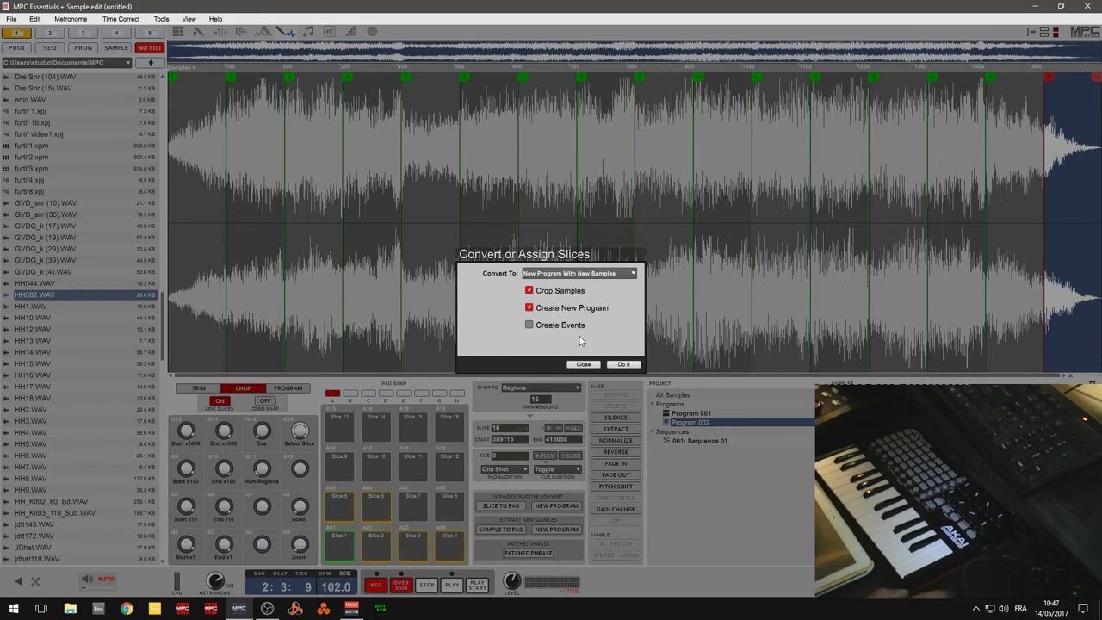
left_click(624, 364)
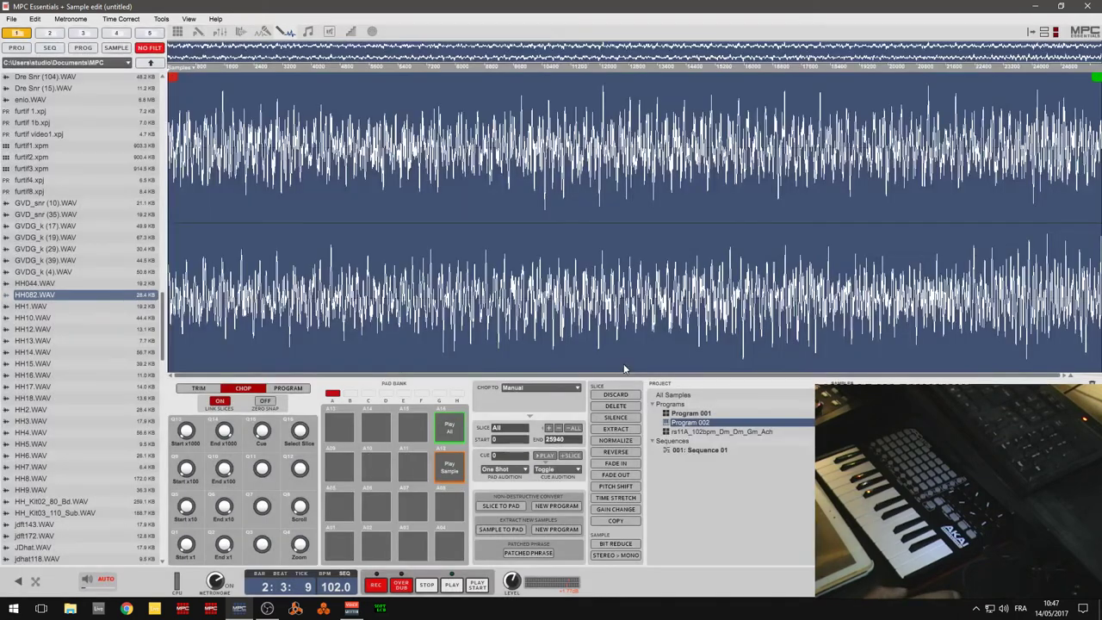
left_click(693, 432)
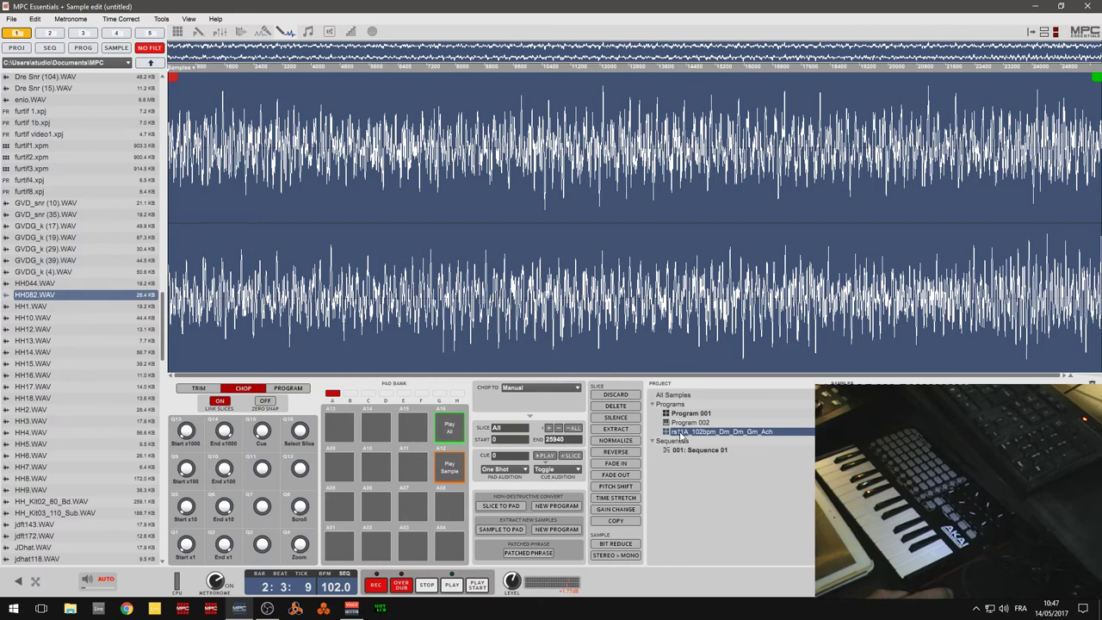
double_click(681, 433)
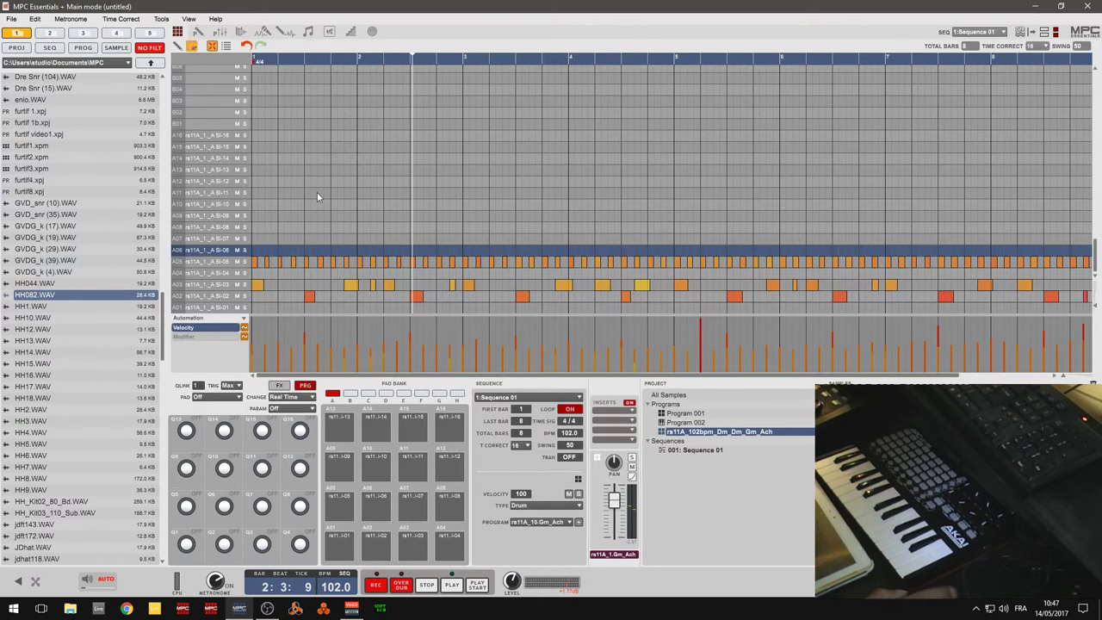
- Audition the string loop slices on pads A01 to A16 of the new program
left_click(338, 546)
left_click(376, 550)
left_click(422, 549)
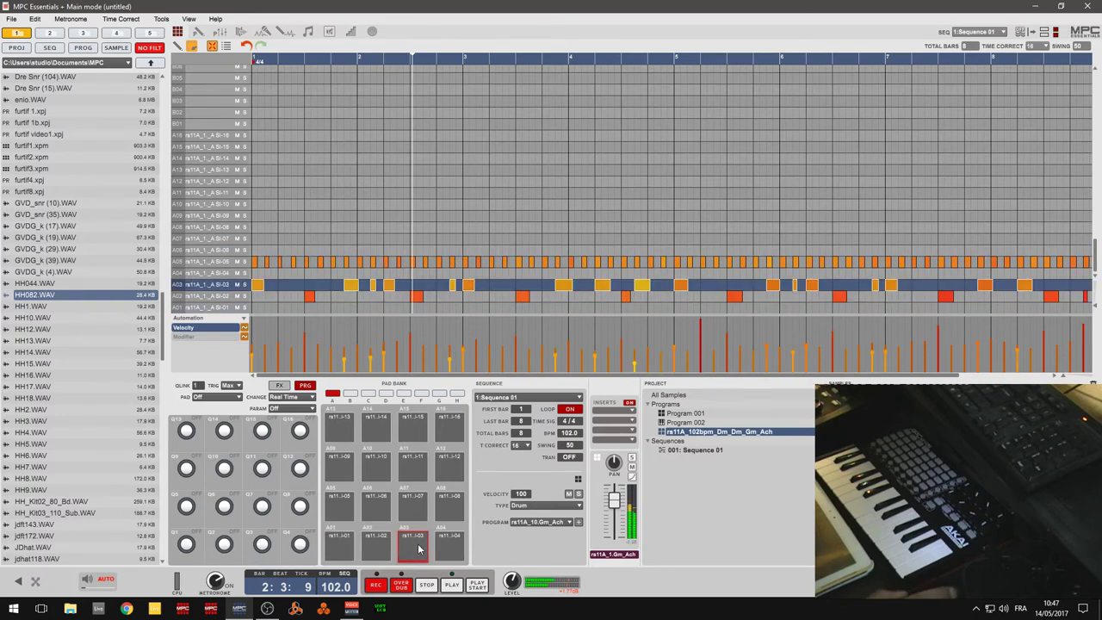
left_click(441, 550)
left_click(442, 515)
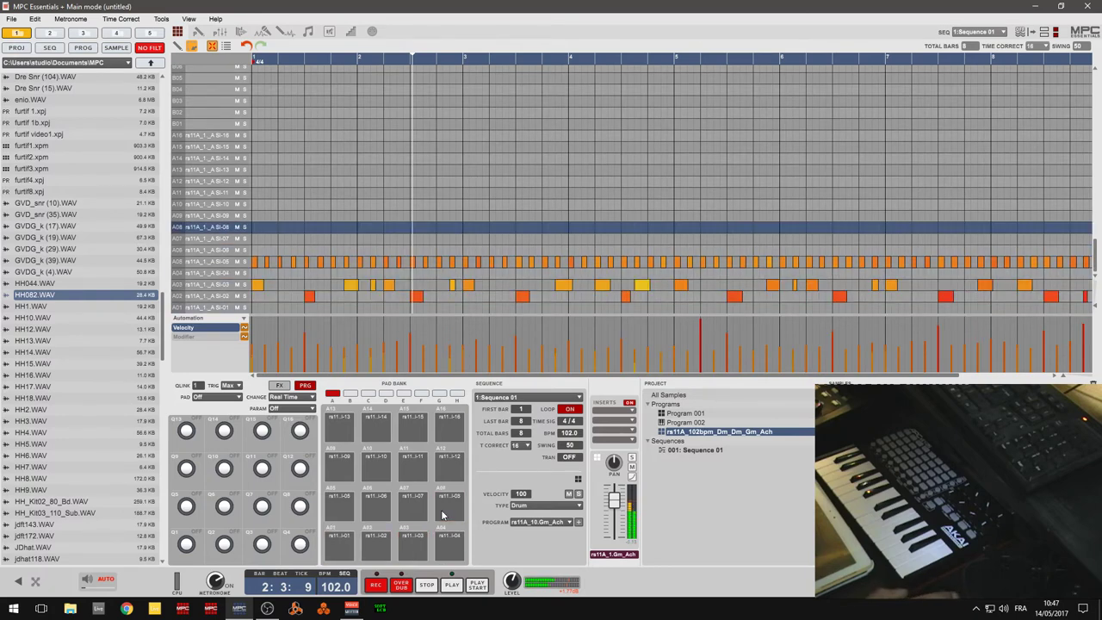
left_click(412, 512)
left_click(375, 510)
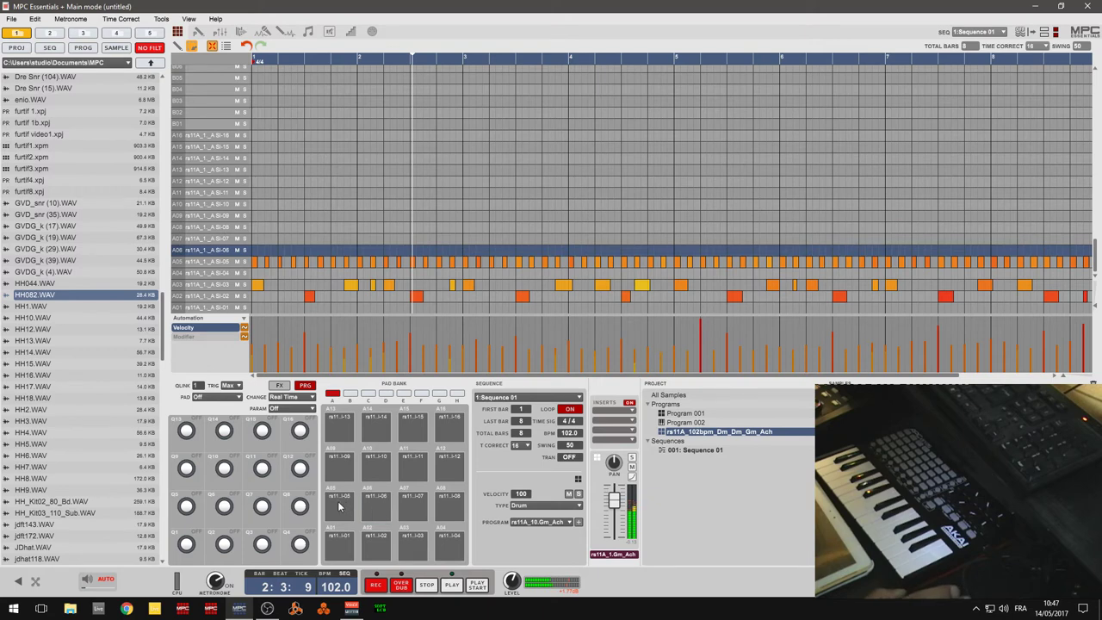
left_click(340, 508)
left_click(340, 470)
left_click(378, 472)
left_click(408, 472)
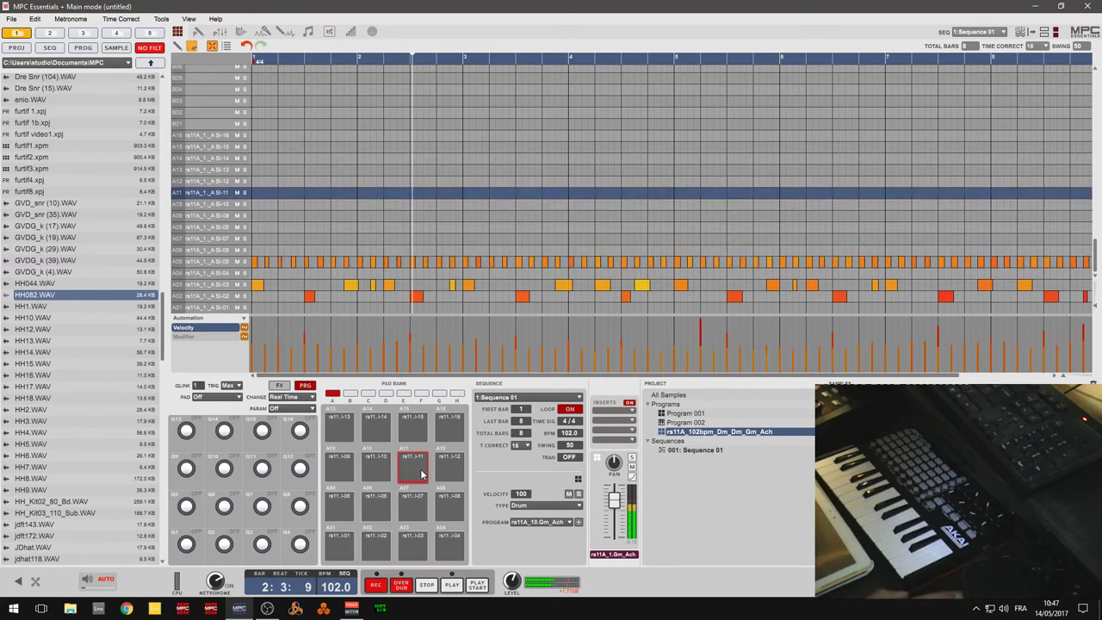
left_click(450, 472)
left_click(337, 431)
left_click(375, 429)
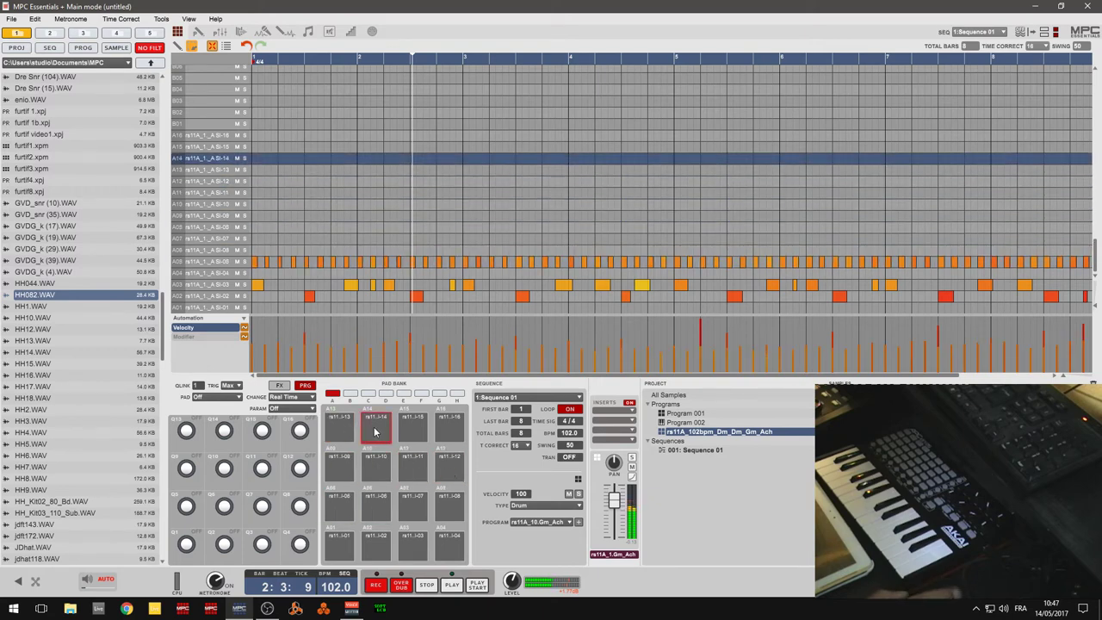
left_click(413, 430)
left_click(451, 430)
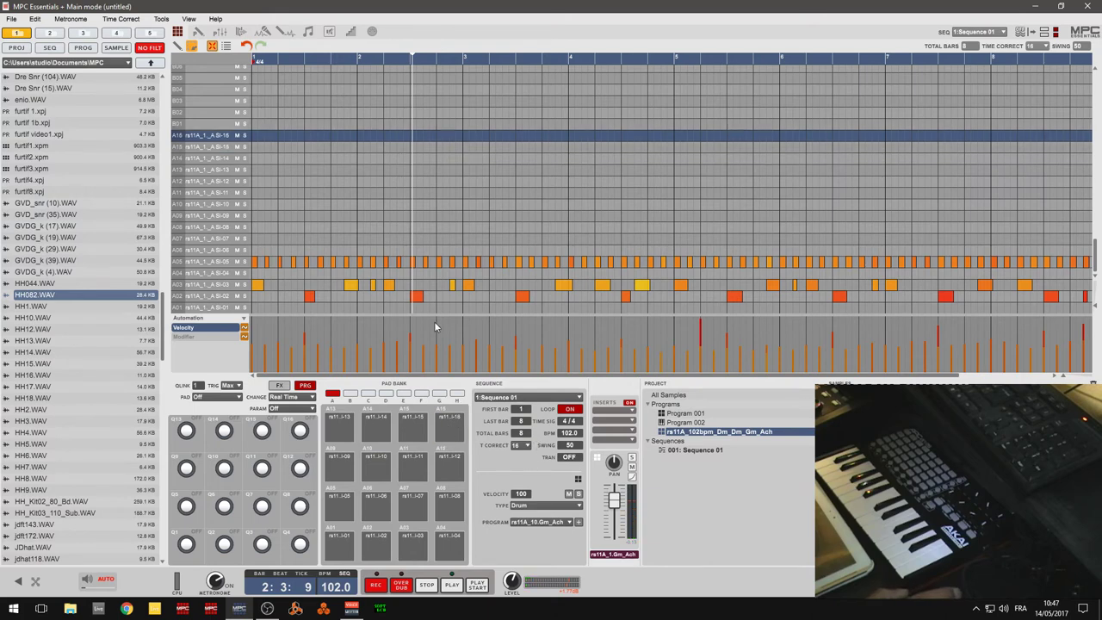
- Play the sequence briefly through the sliced program and check the available program types, leaving it as Drum
left_click(452, 585)
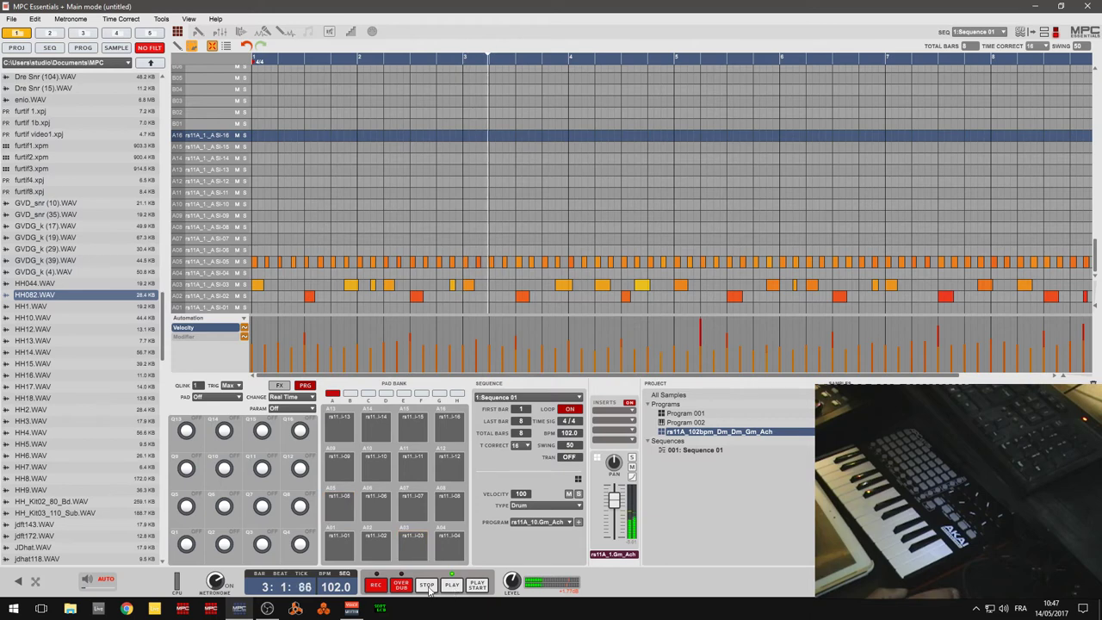
left_click(428, 586)
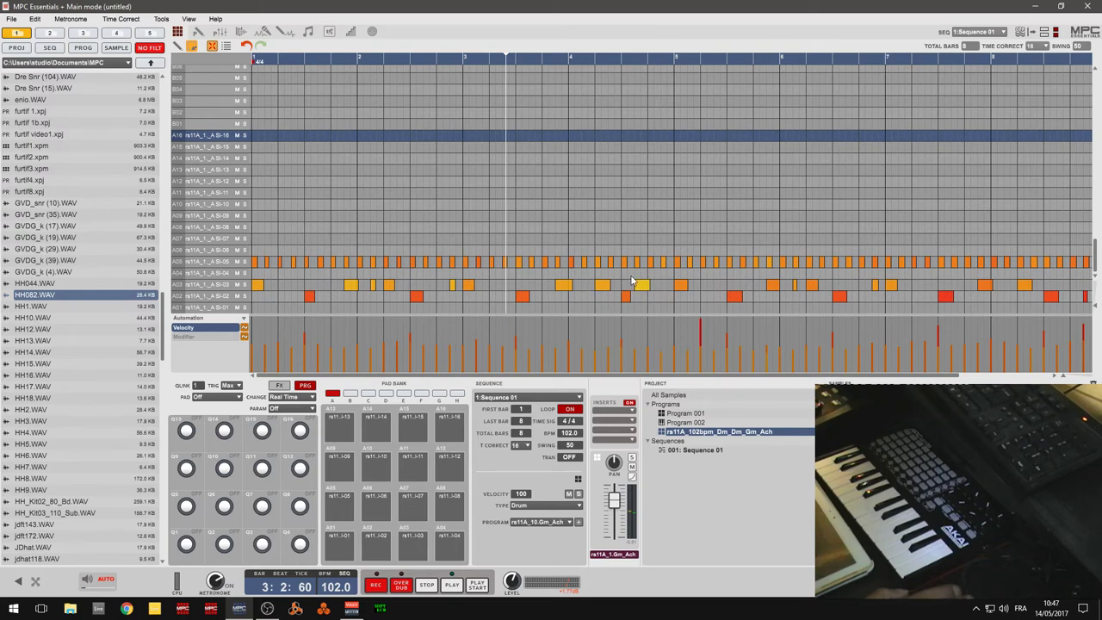
left_click(579, 507)
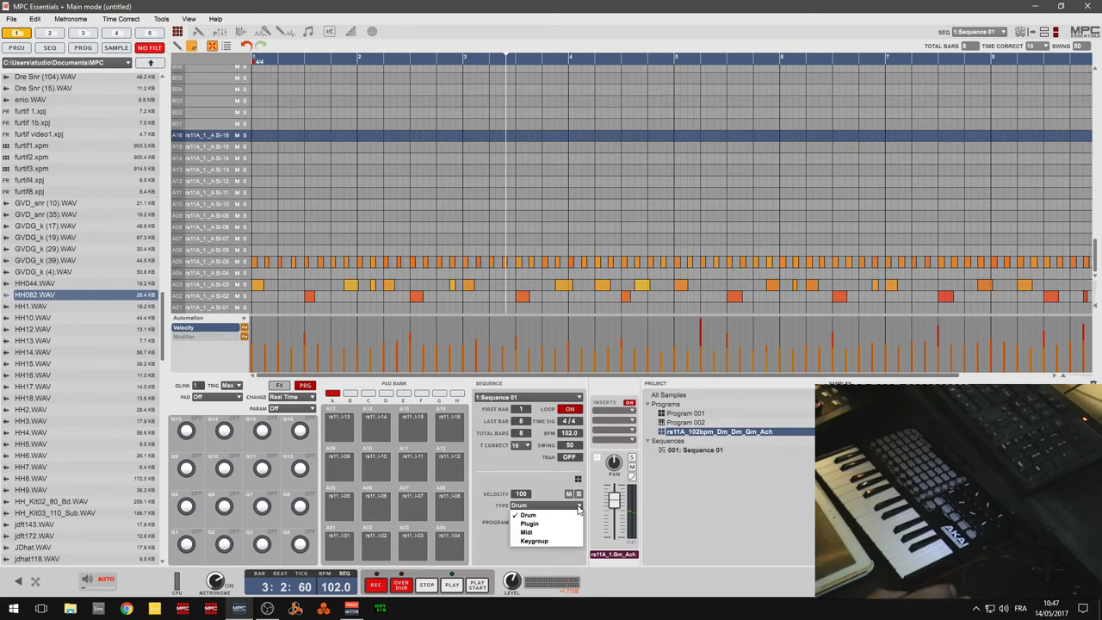
left_click(508, 479)
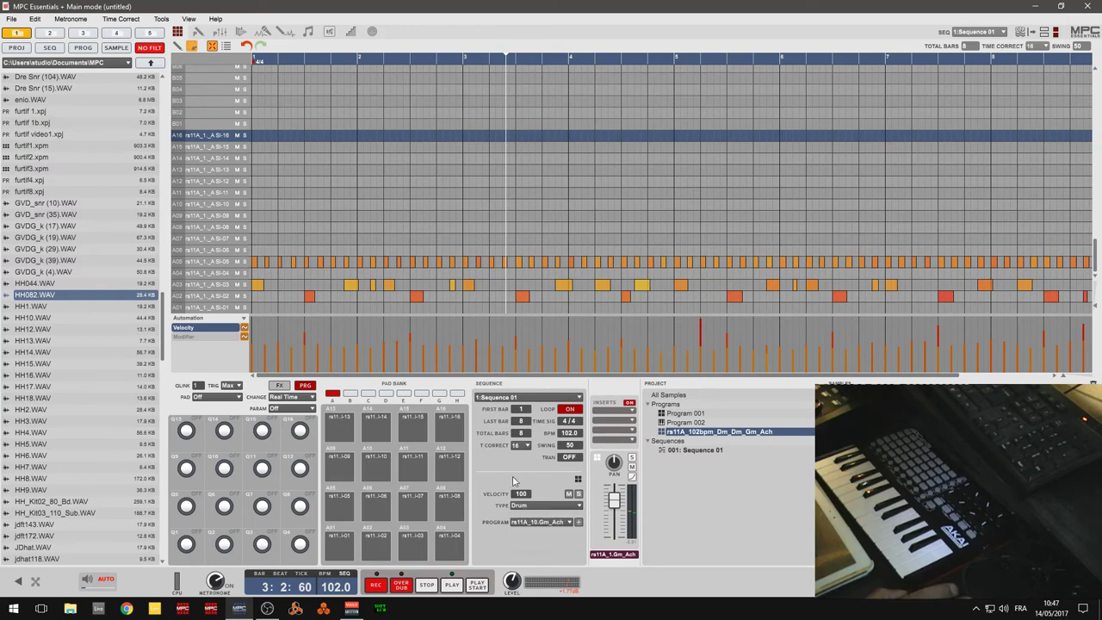
- Switch back to Program 001 and play the drum sequence
left_click(675, 423)
left_click(676, 414)
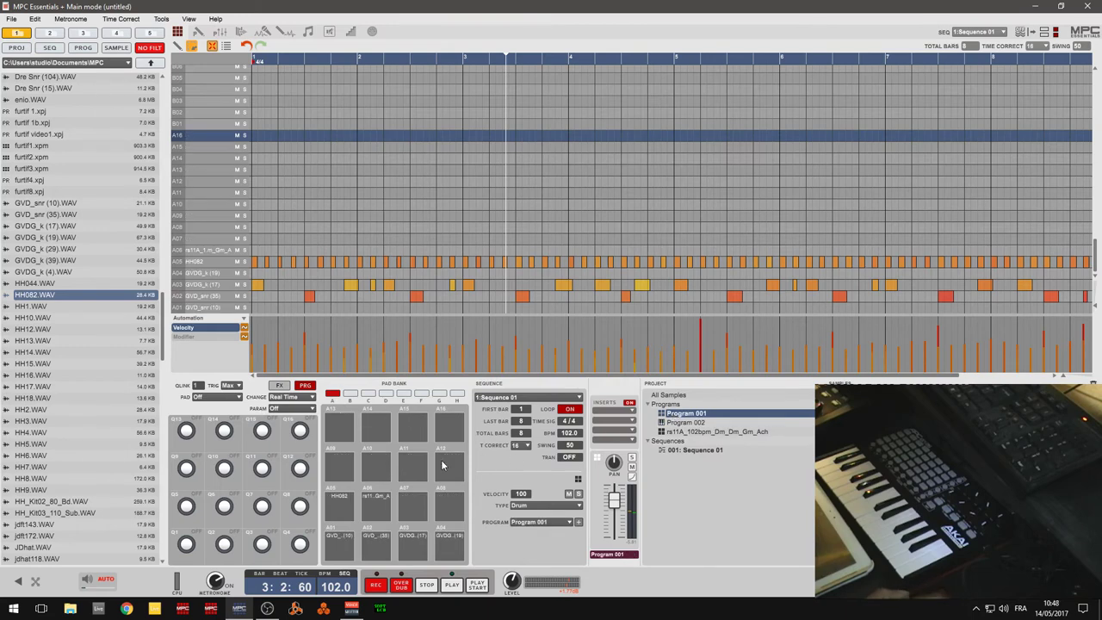
left_click(453, 586)
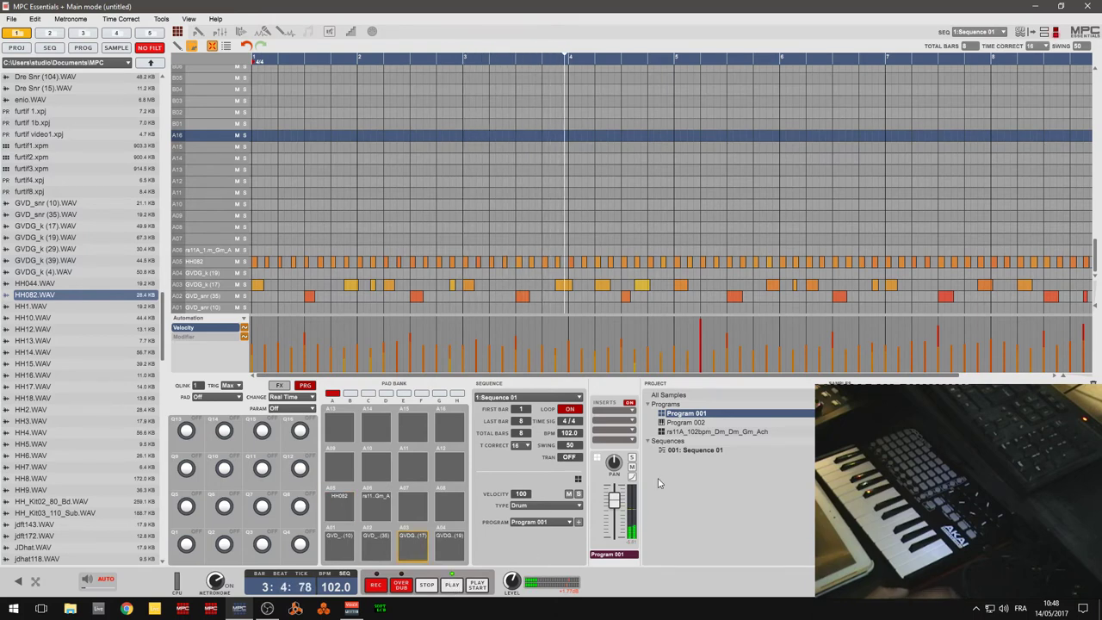
- List all project samples and assign string loop slices 1 to 4 to pads B01 to B04 of Program 001
left_click(679, 396)
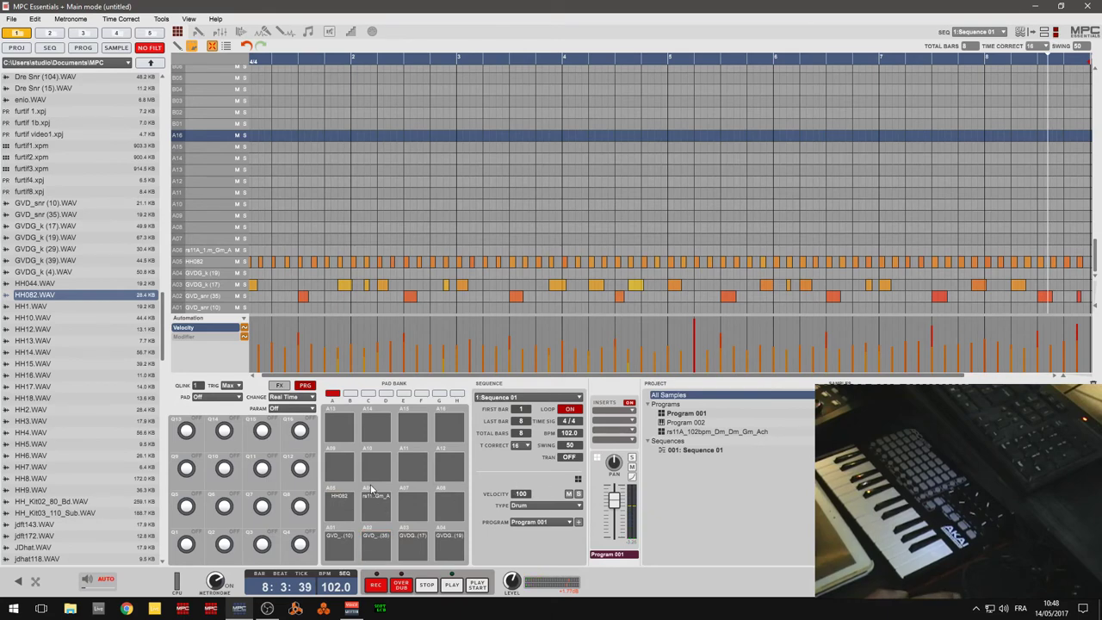
left_click(351, 394)
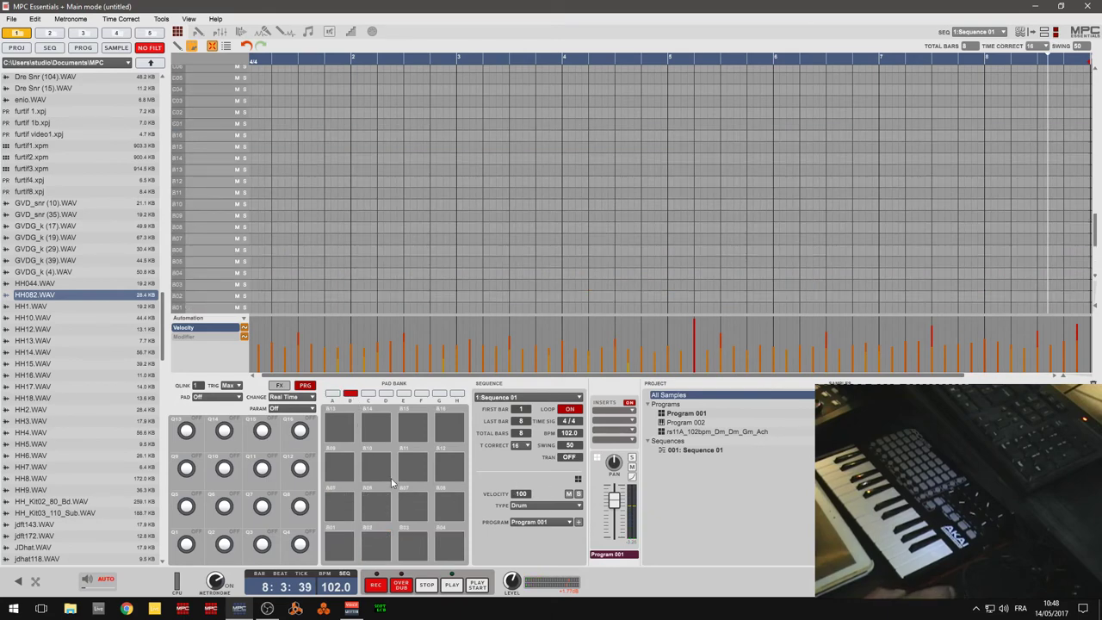
left_click(332, 394)
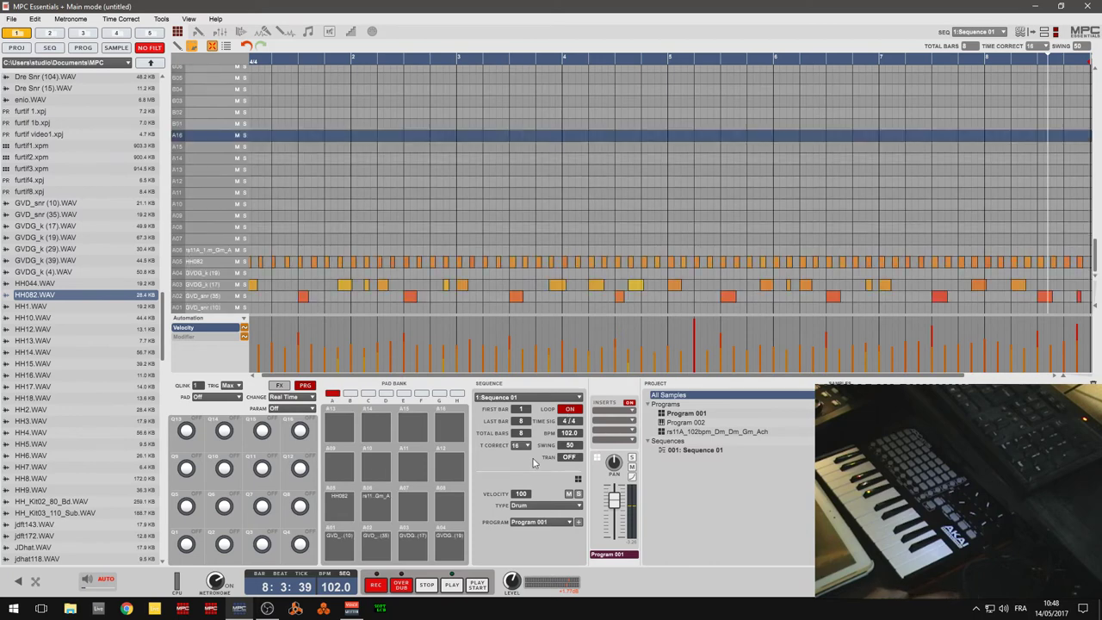
left_click(351, 394)
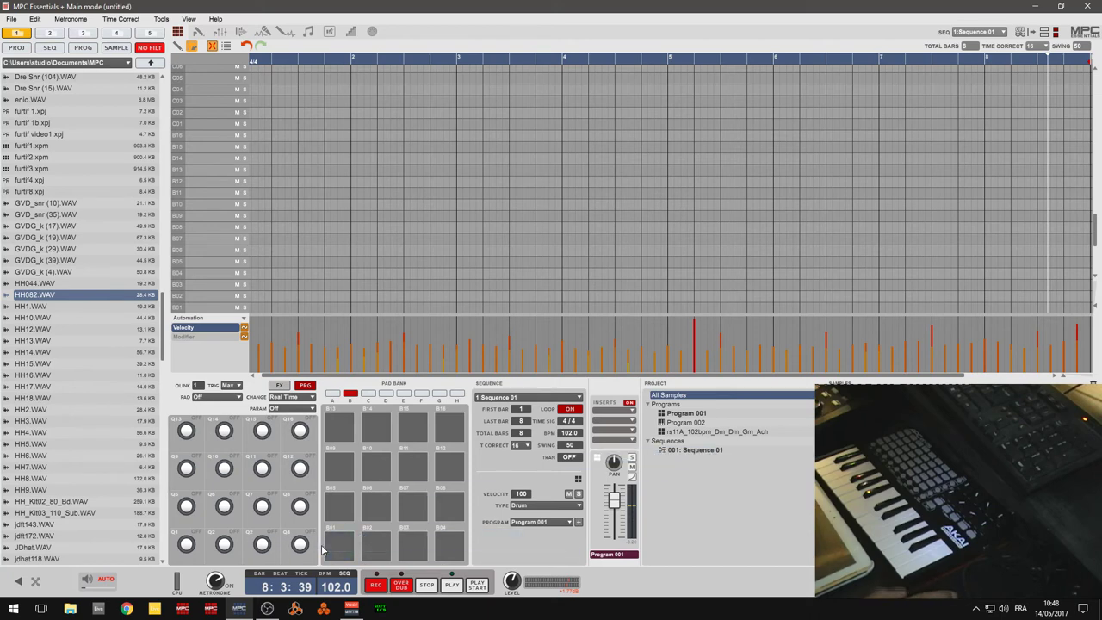
left_click_drag(848, 422, 339, 547)
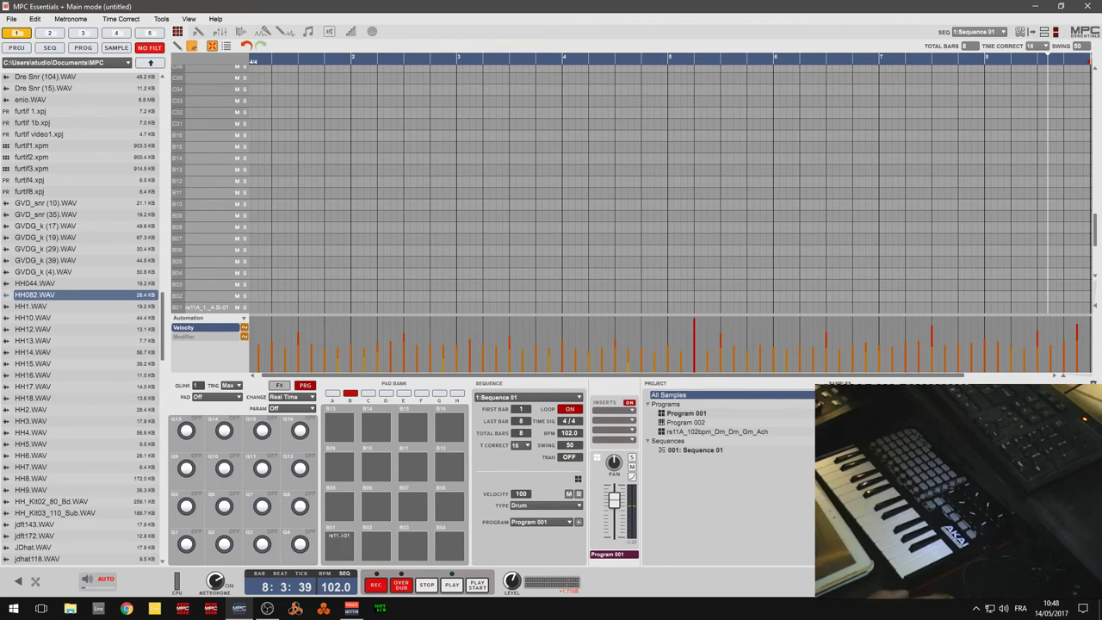
left_click_drag(848, 432, 376, 546)
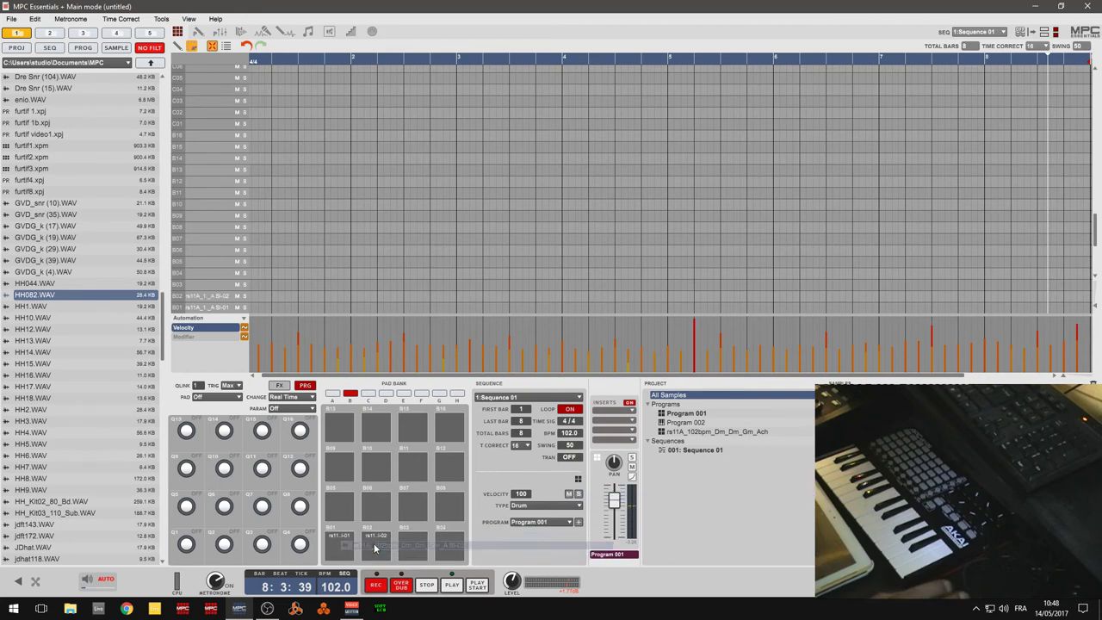
left_click_drag(849, 443, 412, 548)
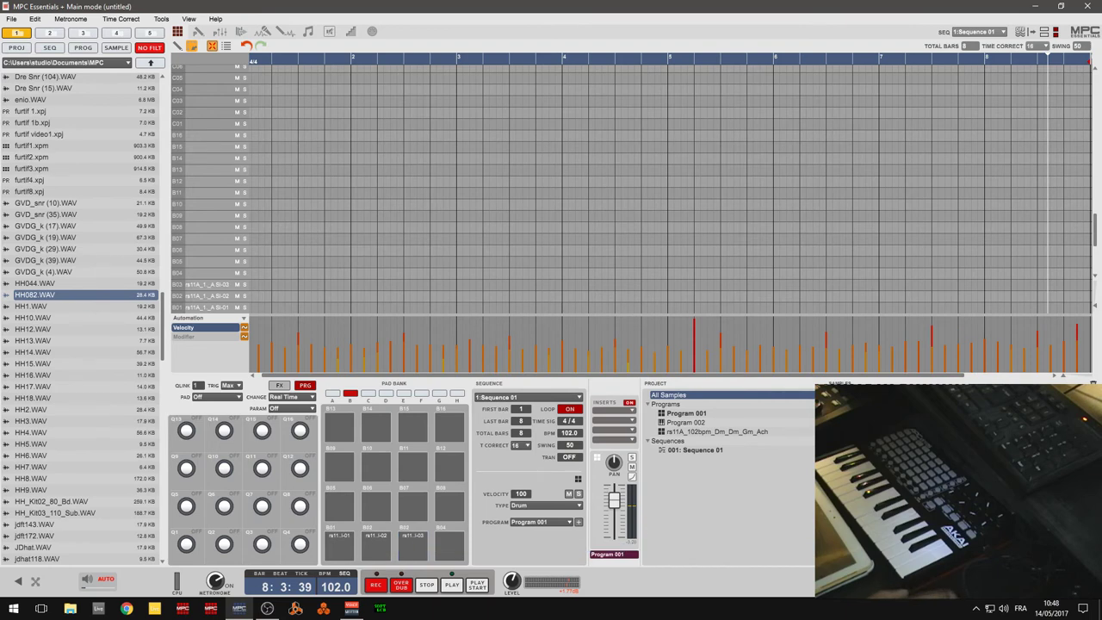
left_click_drag(612, 519, 449, 546)
- Assign string loop slices 5 to 8 to pads B05 to B08
left_click_drag(827, 480, 341, 501)
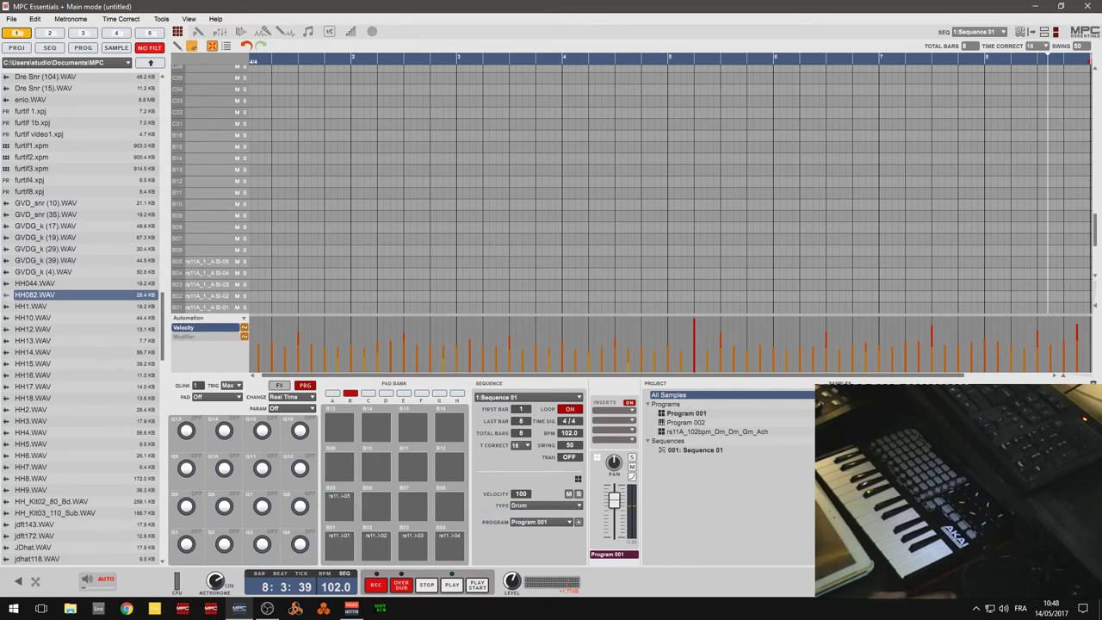
left_click_drag(827, 482, 376, 502)
left_click_drag(826, 482, 415, 508)
left_click_drag(826, 482, 450, 506)
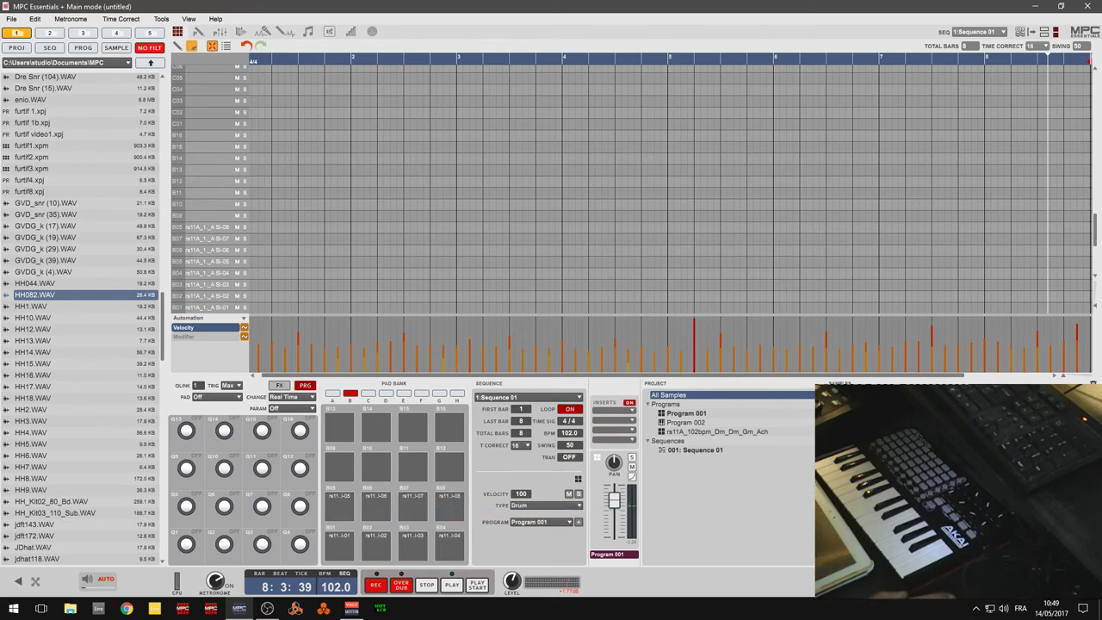
- Assign string loop slices 9 to 12 to pads B09 to B12
left_click_drag(826, 482, 339, 465)
left_click_drag(418, 463, 376, 469)
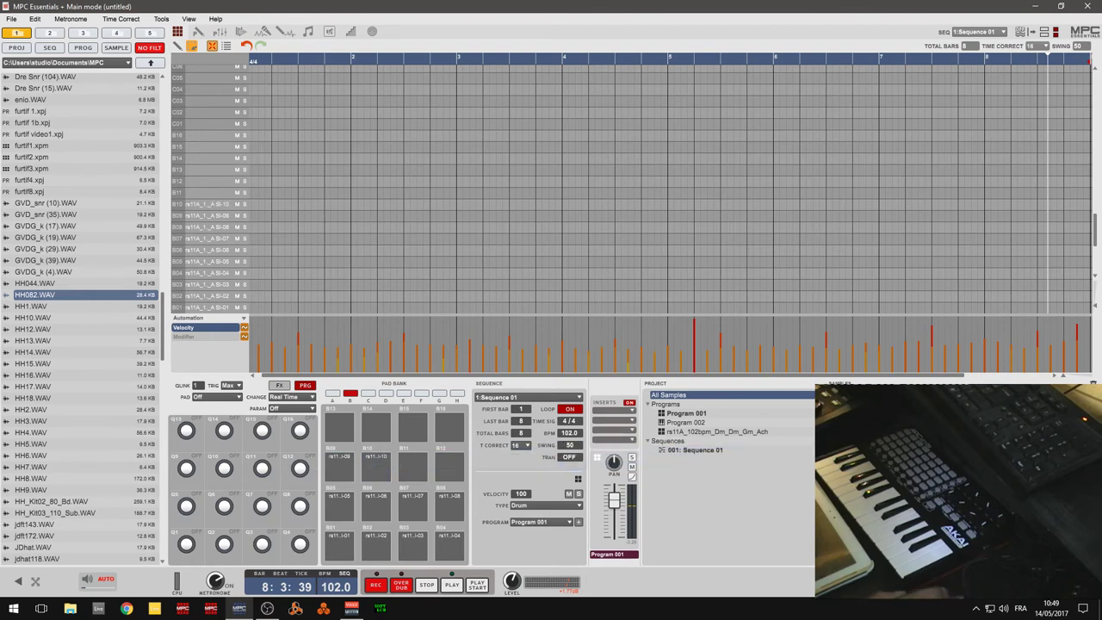
left_click_drag(892, 495, 410, 470)
left_click_drag(861, 486, 449, 465)
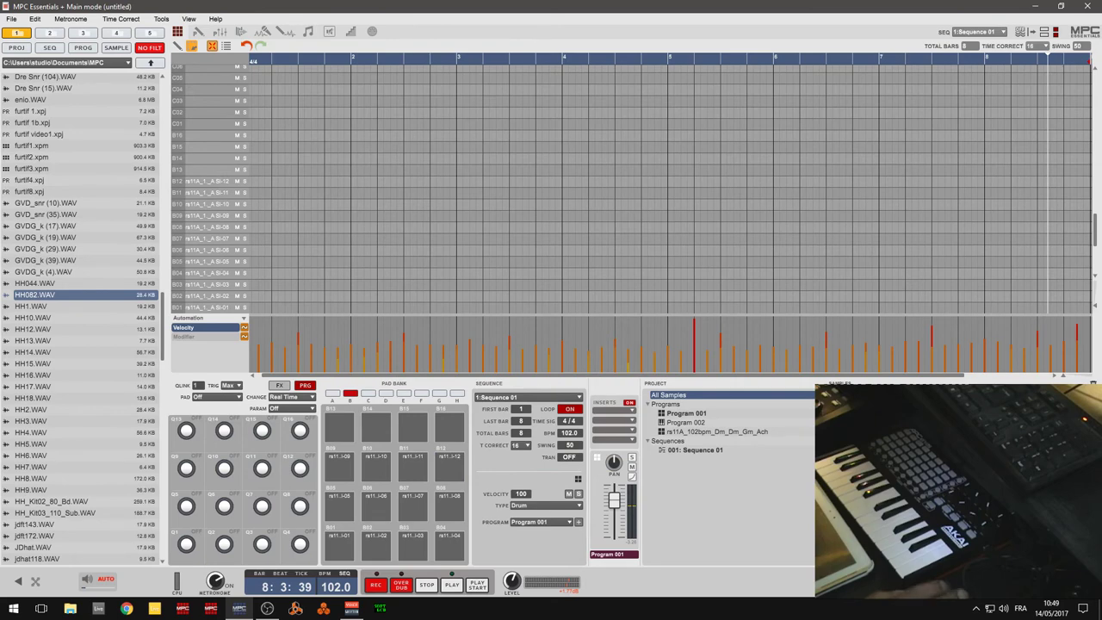
- Assign string loop slices 13 to 16 to pads B13 to B16, and compare the sounds in pad banks A and B
left_click_drag(861, 483, 340, 423)
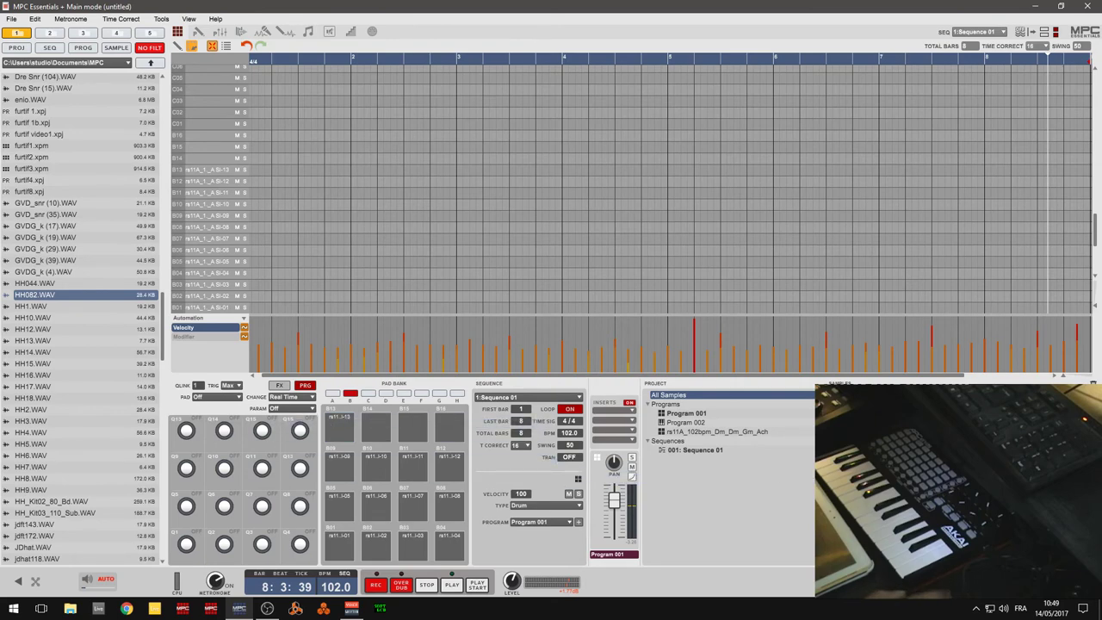
left_click_drag(861, 484, 376, 427)
left_click_drag(861, 484, 420, 432)
left_click_drag(861, 484, 449, 428)
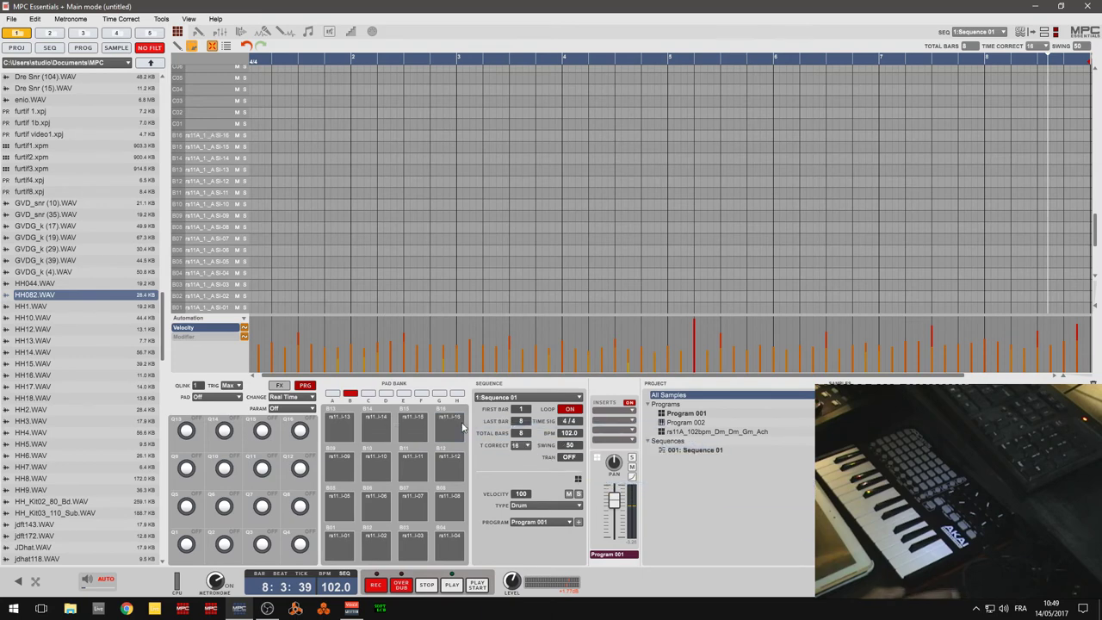
left_click(333, 394)
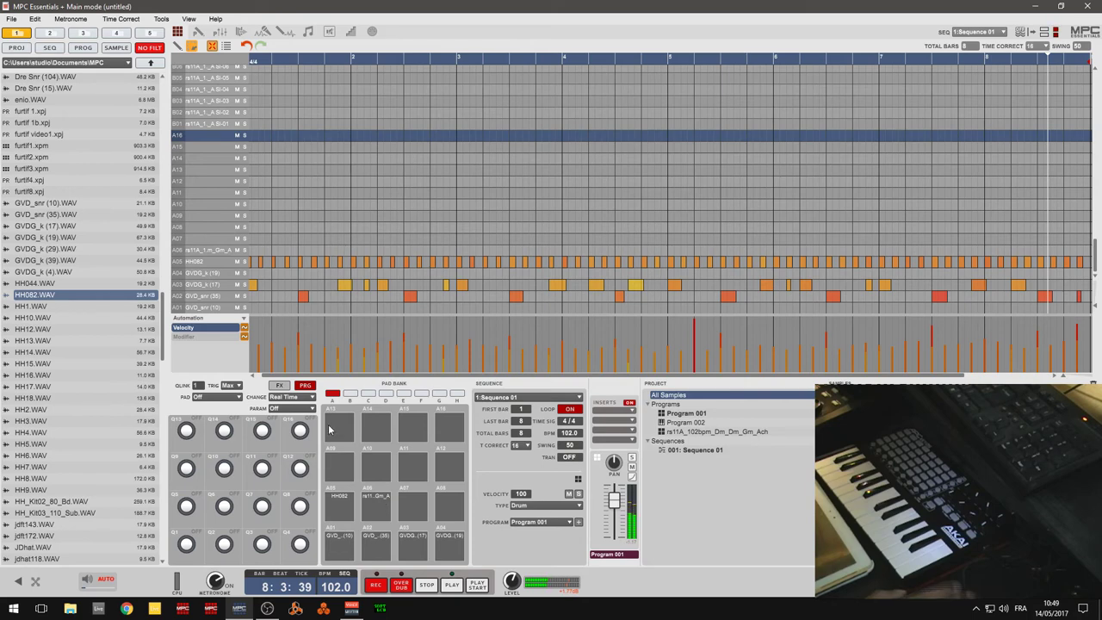
left_click(353, 396)
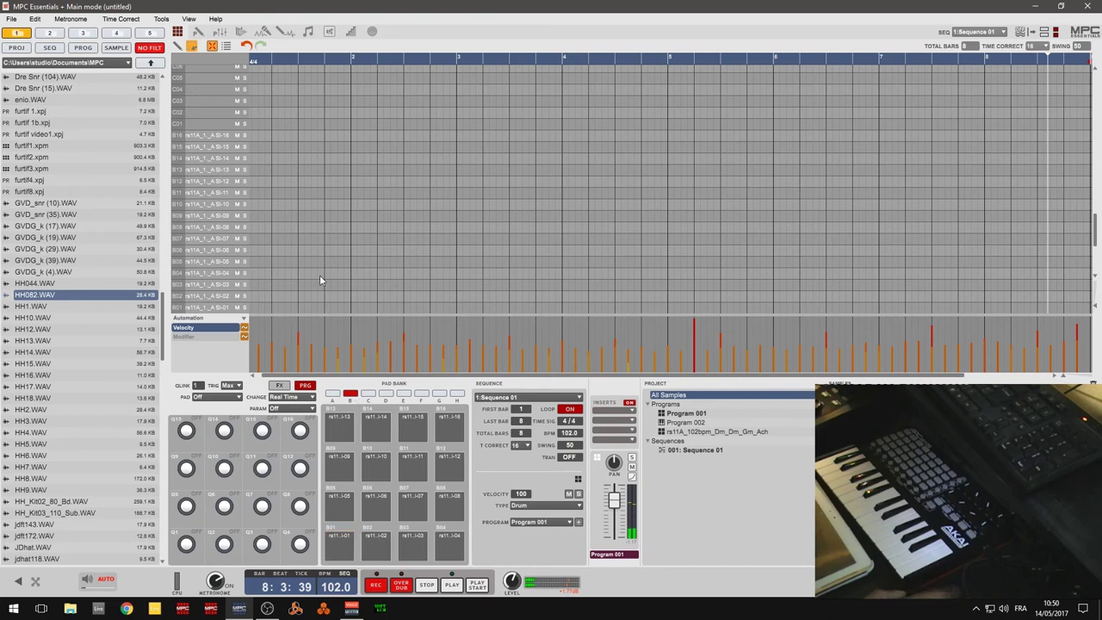
- Switch to program edit mode and go through the settings of pads B01 to B08 one by one
left_click(195, 34)
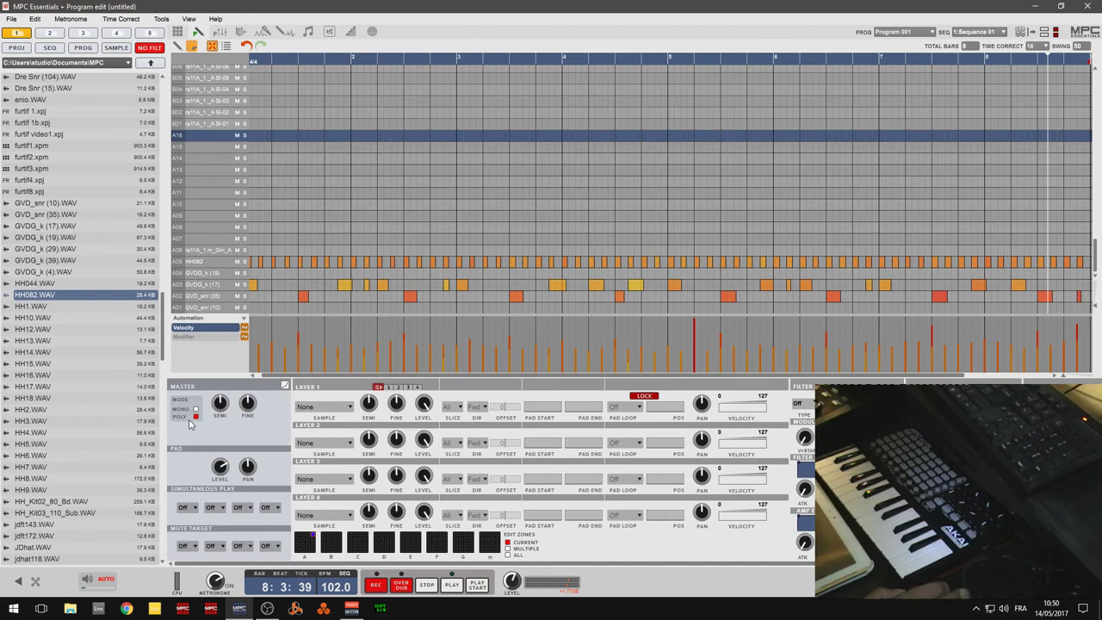
left_click(226, 124)
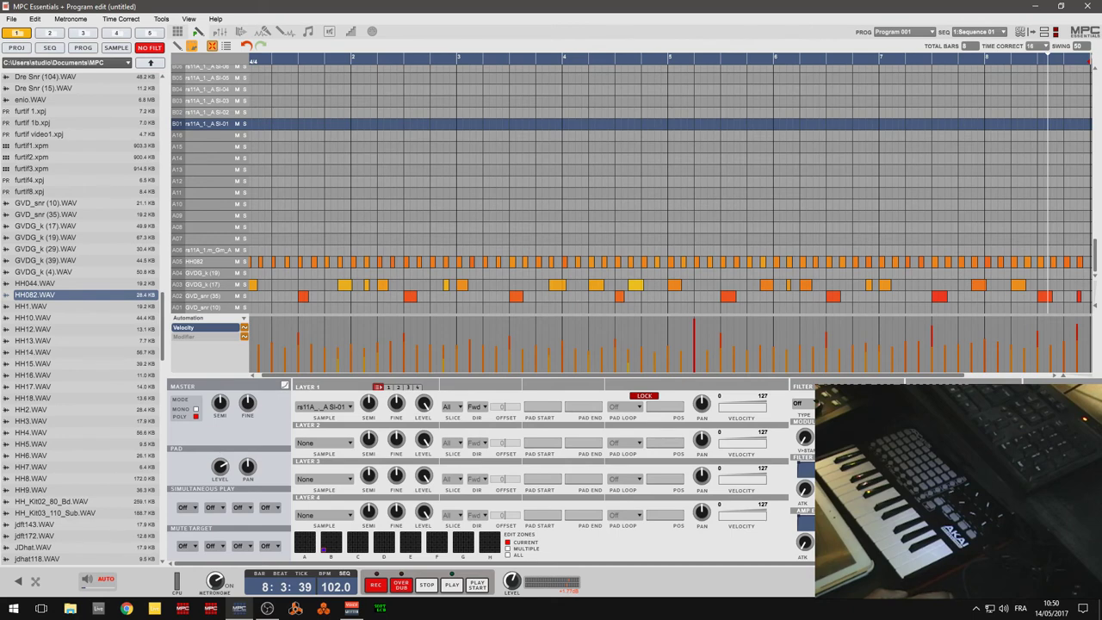
left_click_drag(1098, 259, 1098, 243)
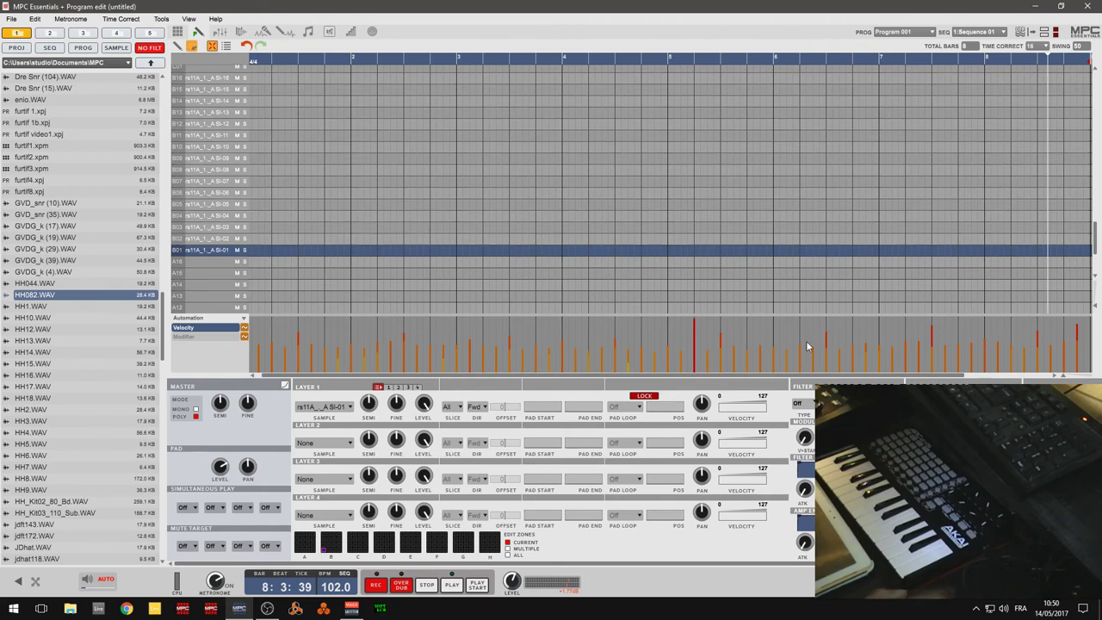
left_click(218, 240)
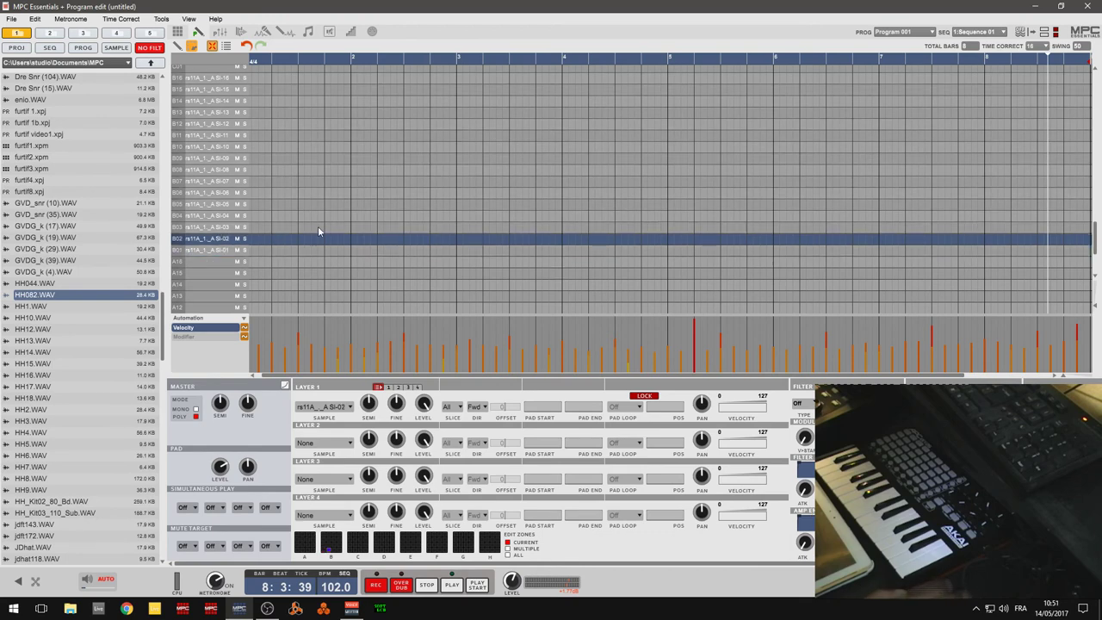
left_click(232, 229)
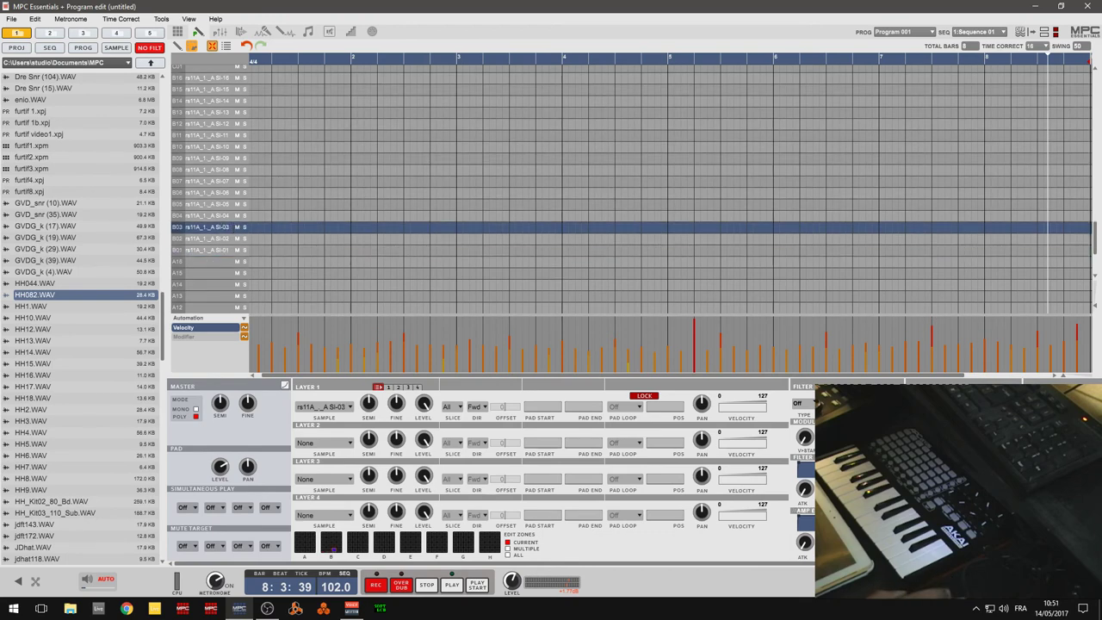
left_click(226, 216)
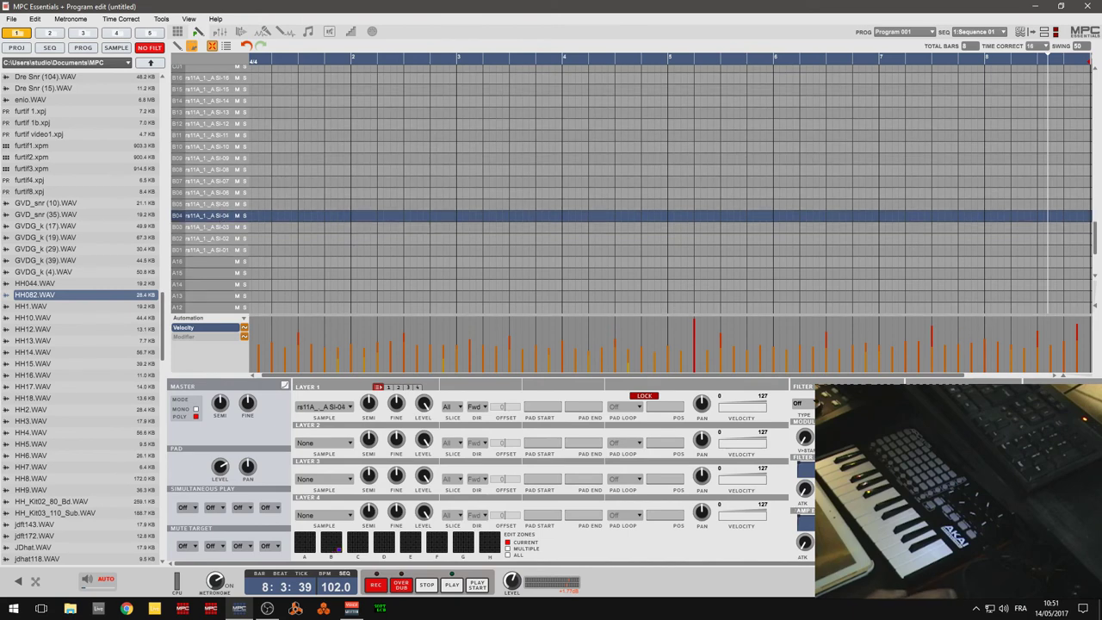
left_click(220, 205)
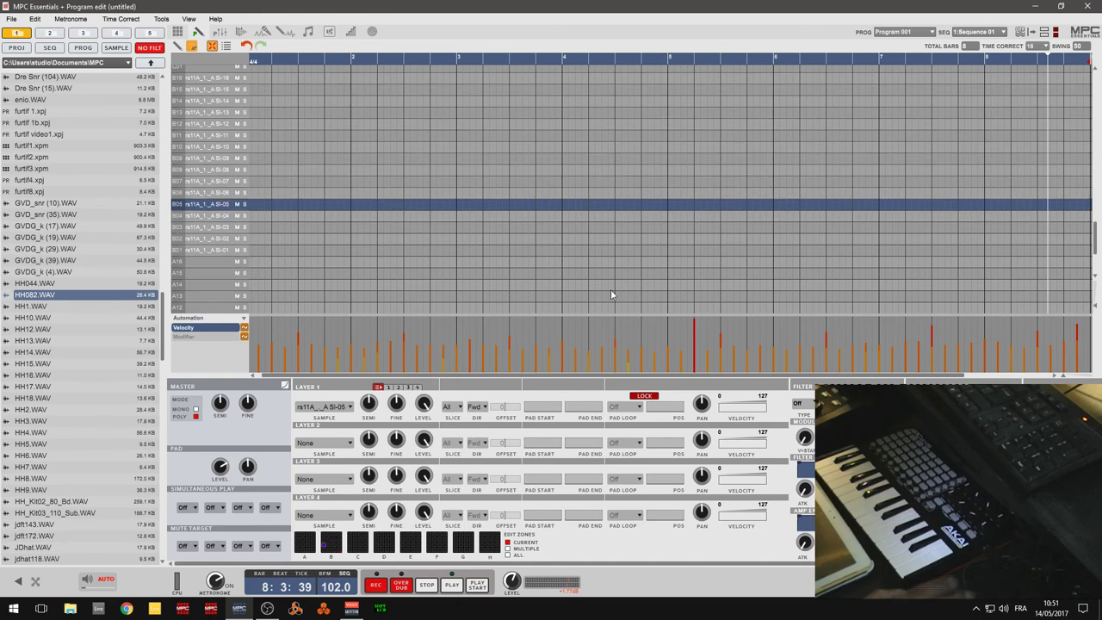
left_click(207, 194)
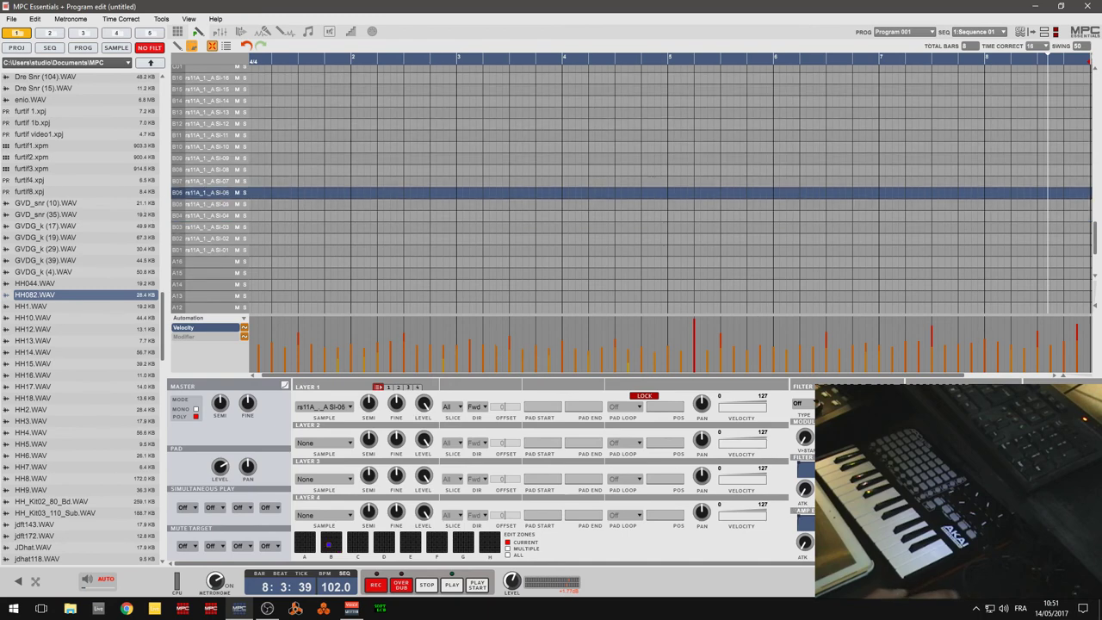
left_click(220, 181)
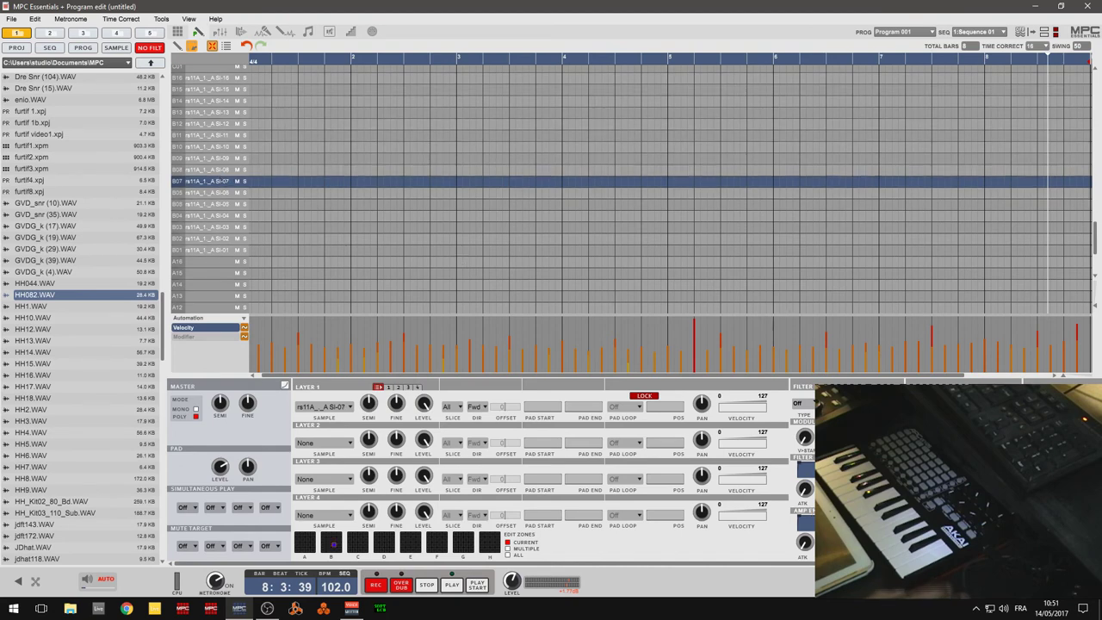
left_click(210, 169)
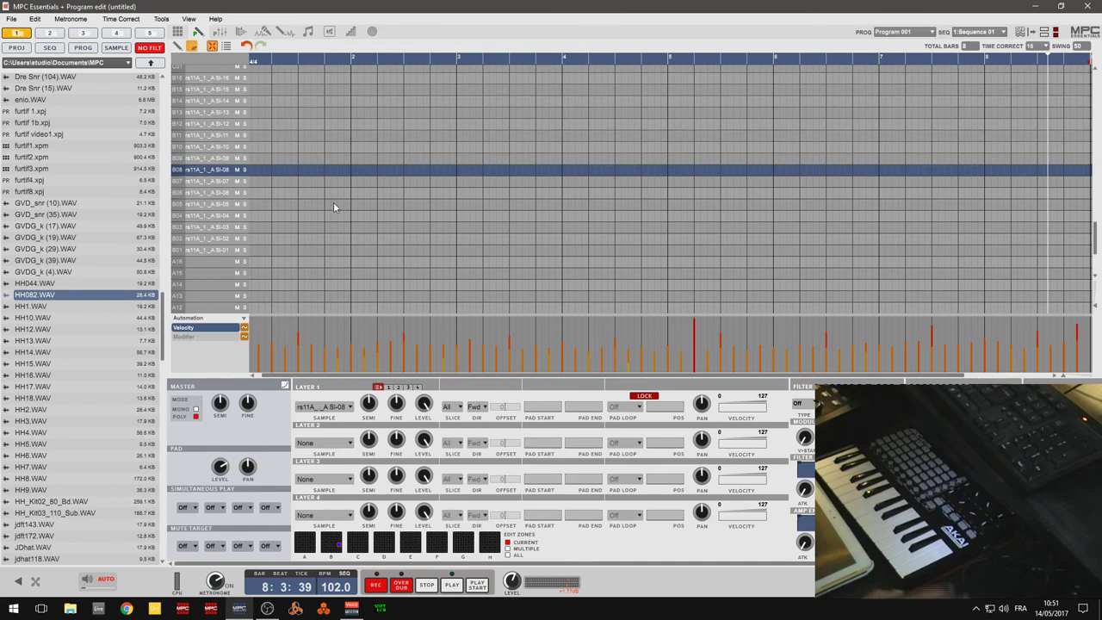
- Go through the program edit settings of pads B09 to B16 one by one
left_click(214, 159)
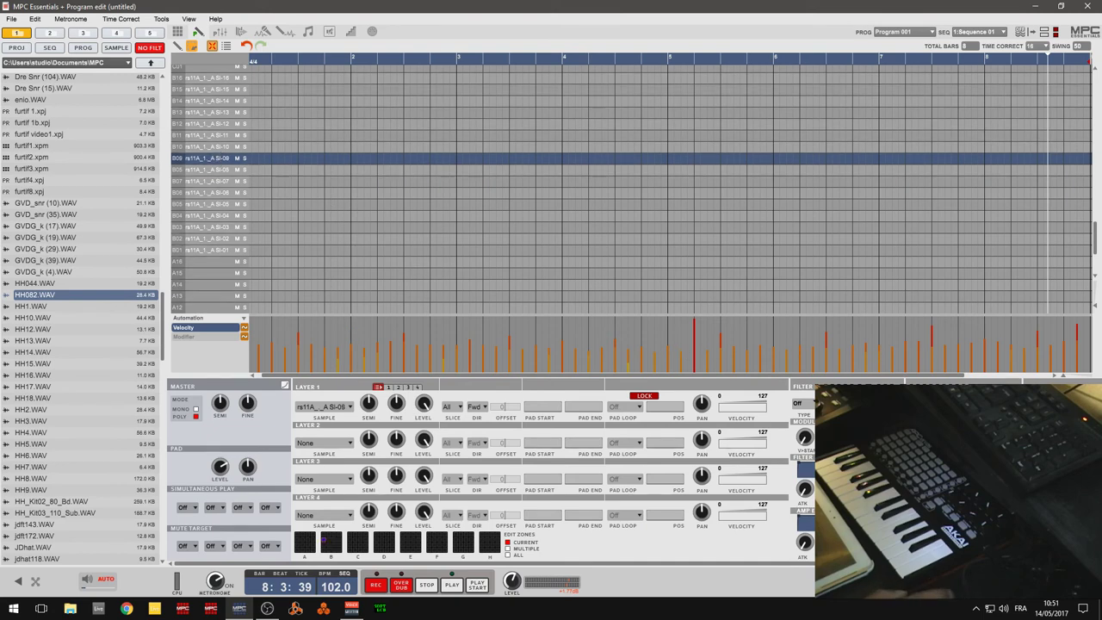
left_click(218, 148)
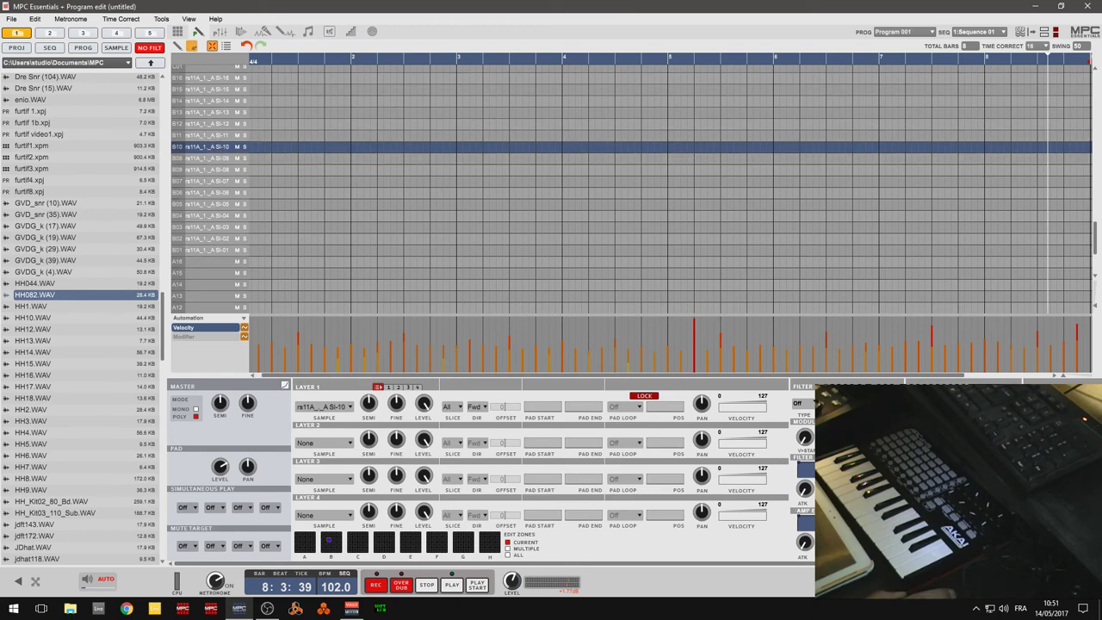
left_click(211, 137)
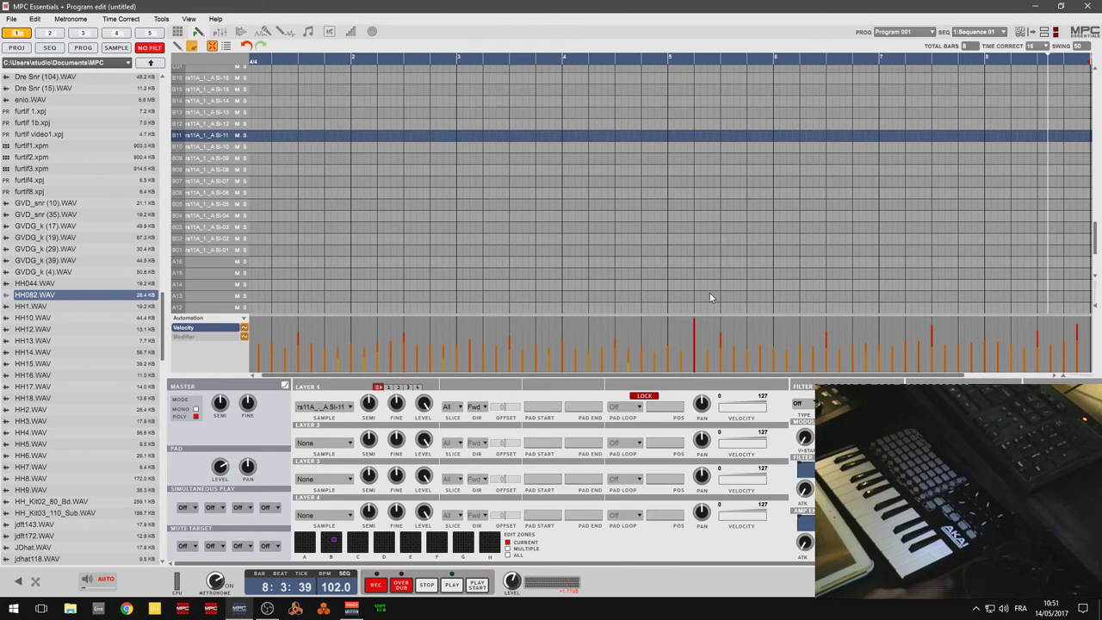
left_click(202, 123)
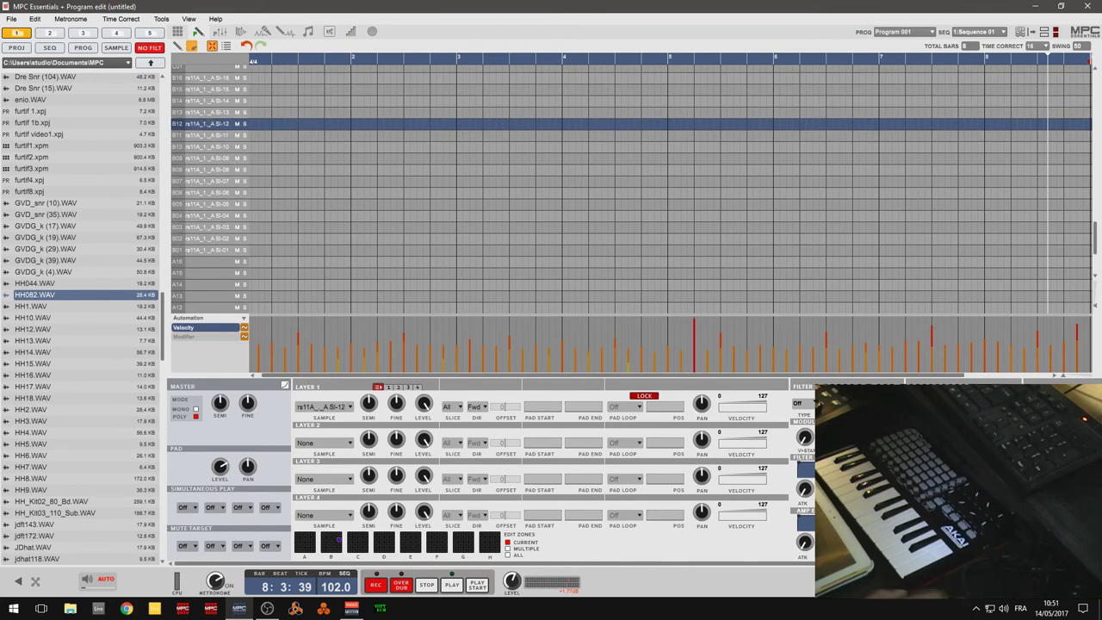
left_click(208, 112)
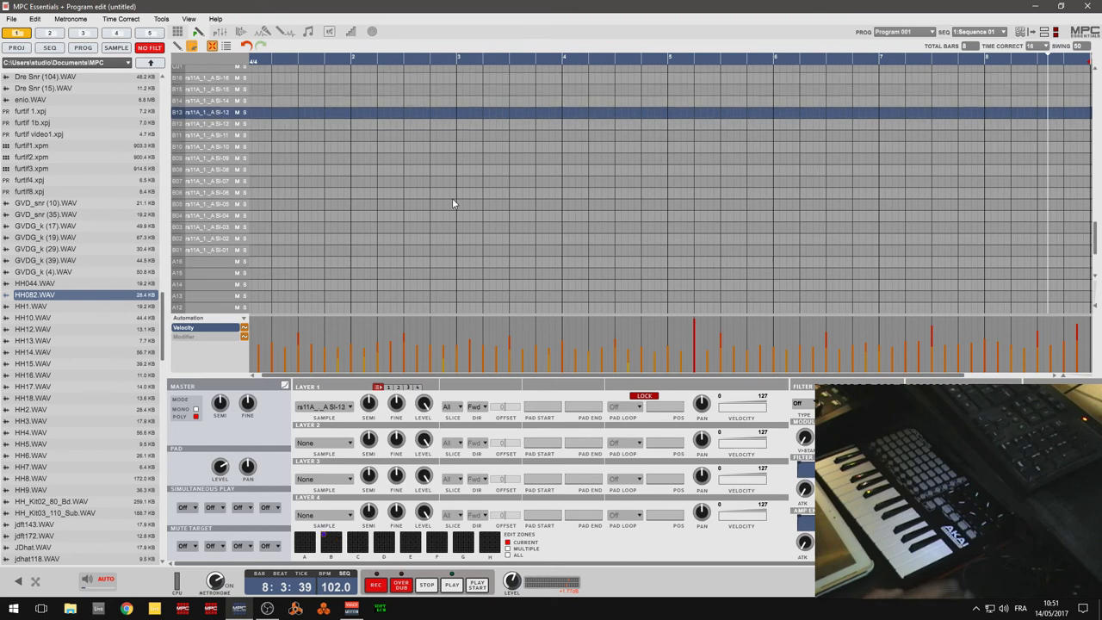
left_click(211, 100)
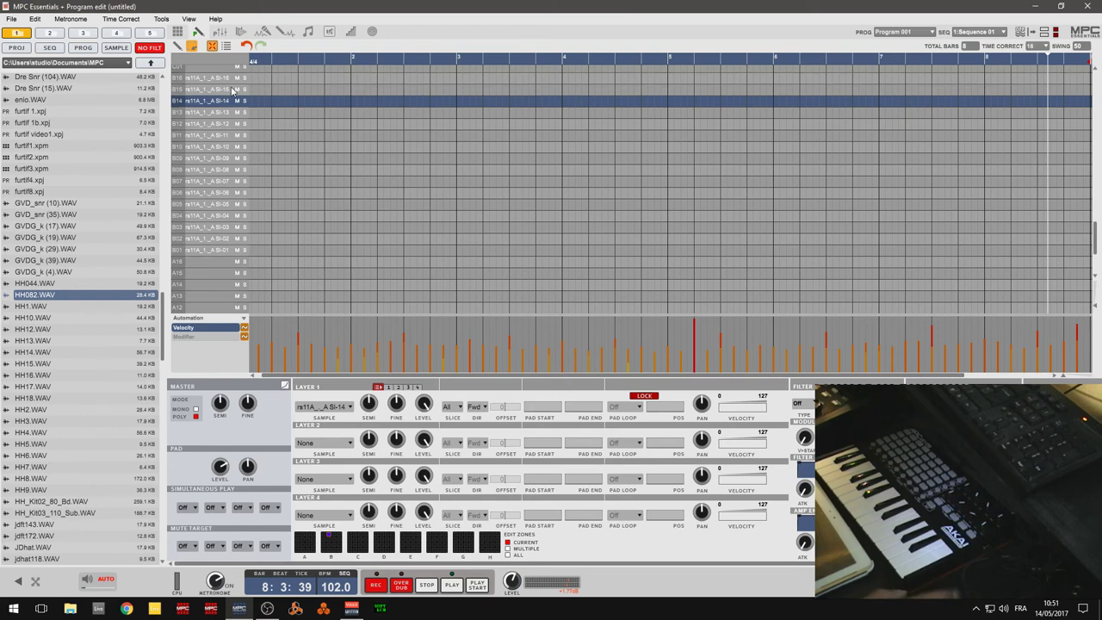
left_click(224, 90)
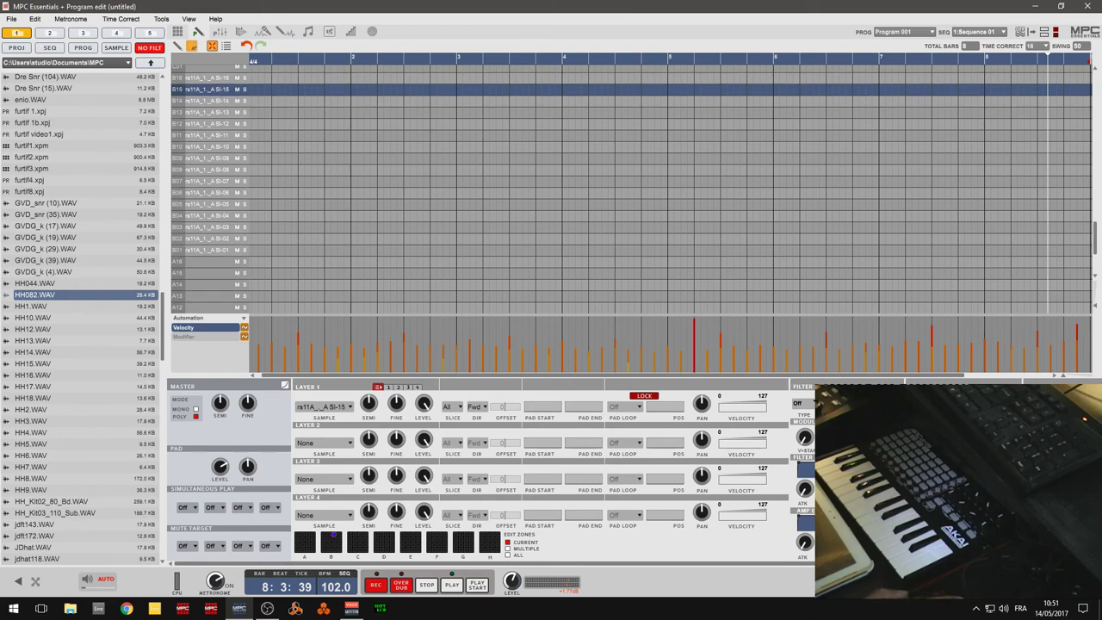
left_click(205, 77)
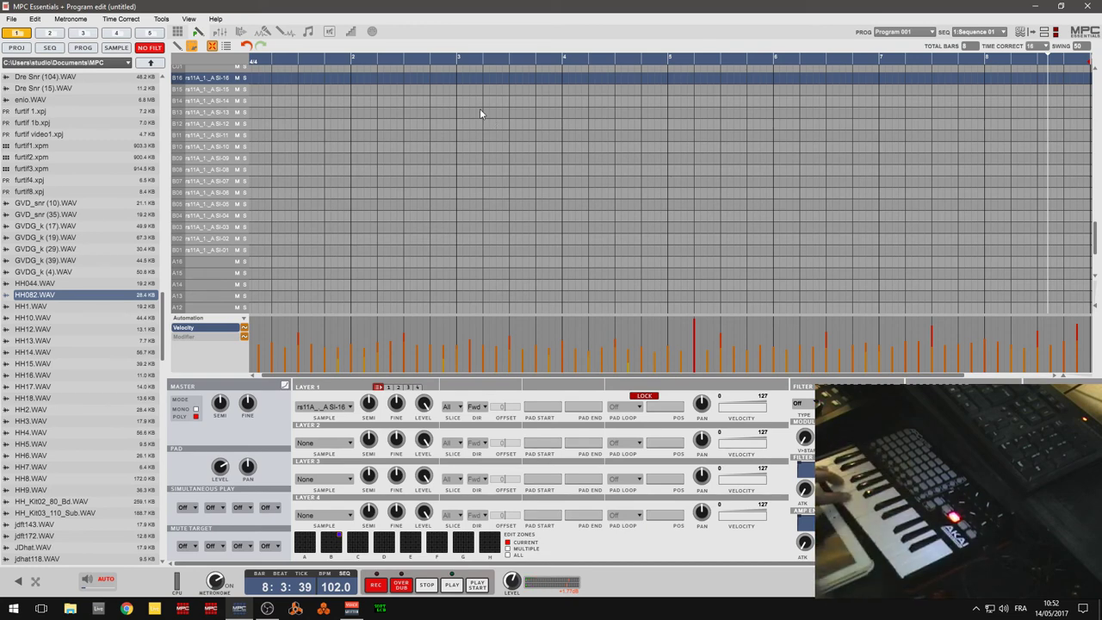
- Play the drum sequence in main mode with pad bank B of Program 001 active
key("space")
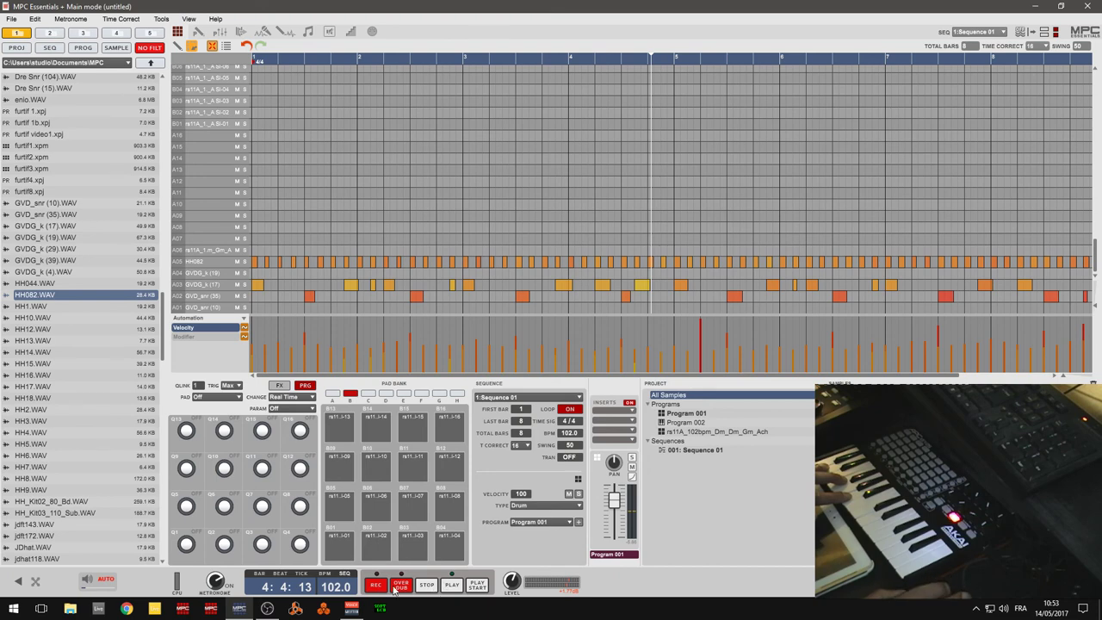
left_click(451, 585)
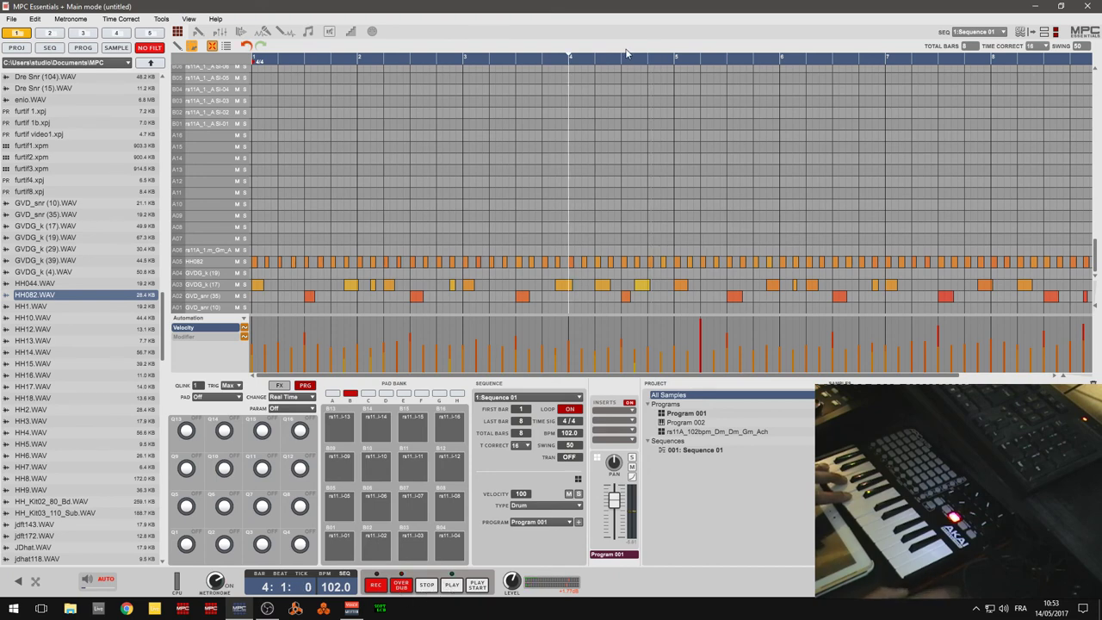
- Overdub a string melody with slice pads B02, B05 and B10 over the drum beat, starting from bar 1
left_click_drag(569, 57, 153, 86)
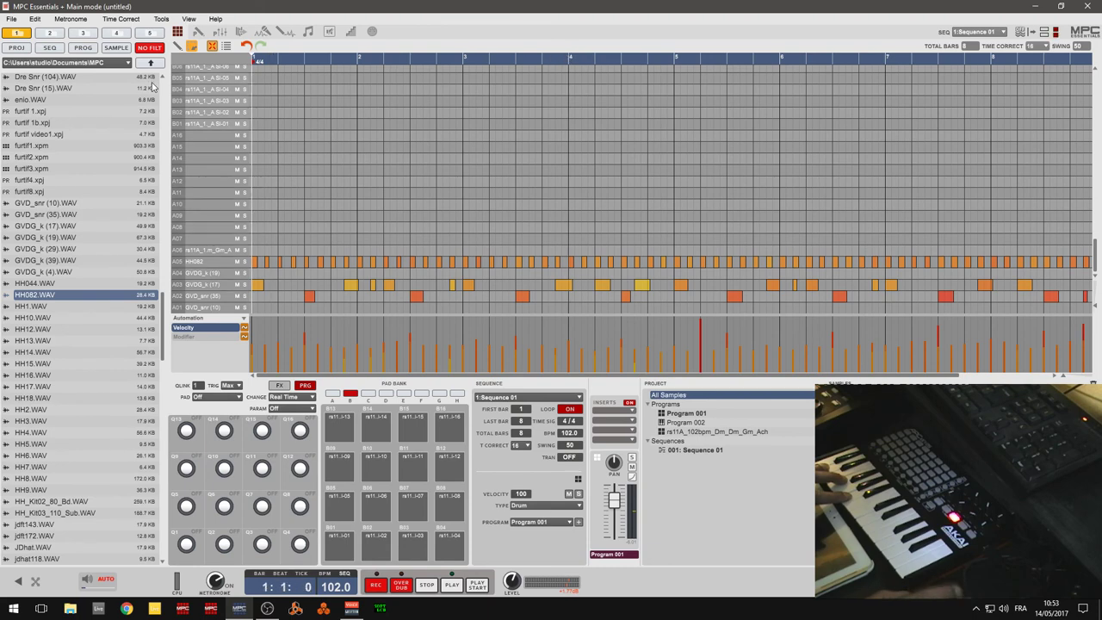
left_click(446, 585)
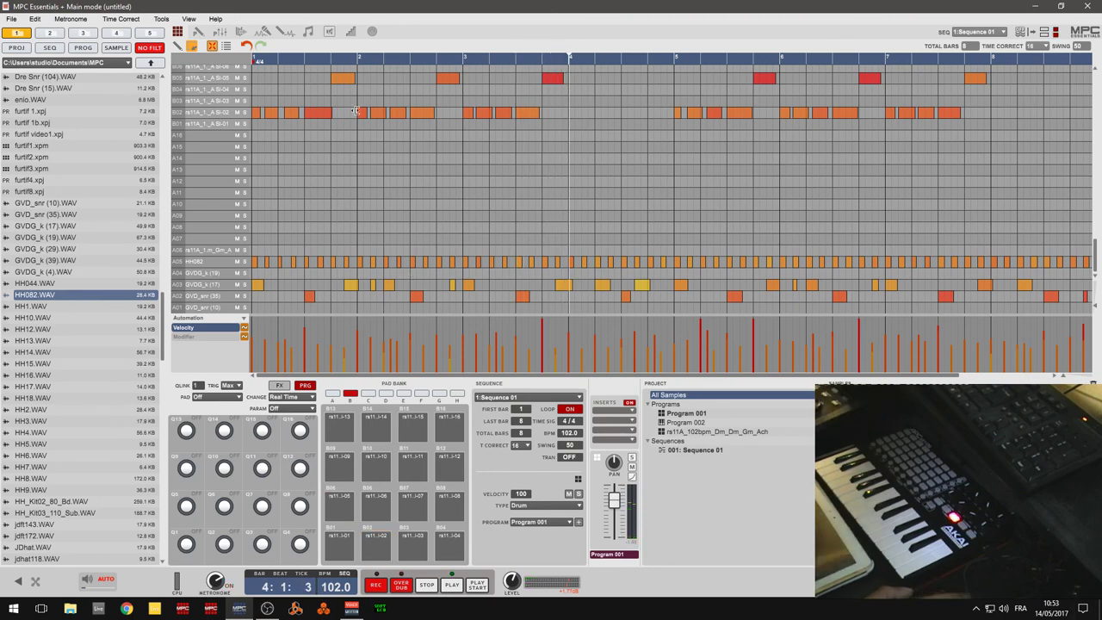
- In the pad mixer, show only the pads used in the sequence and lower the string slices B02, B05 and B10, with B10 at about -9.6 dB
left_click(221, 35)
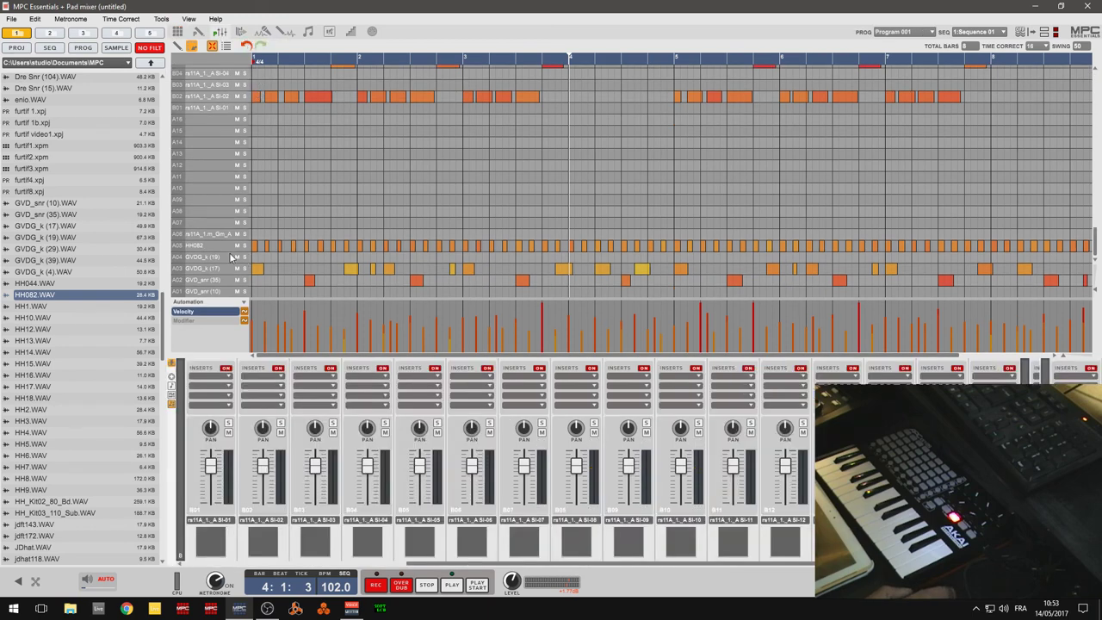
left_click(173, 399)
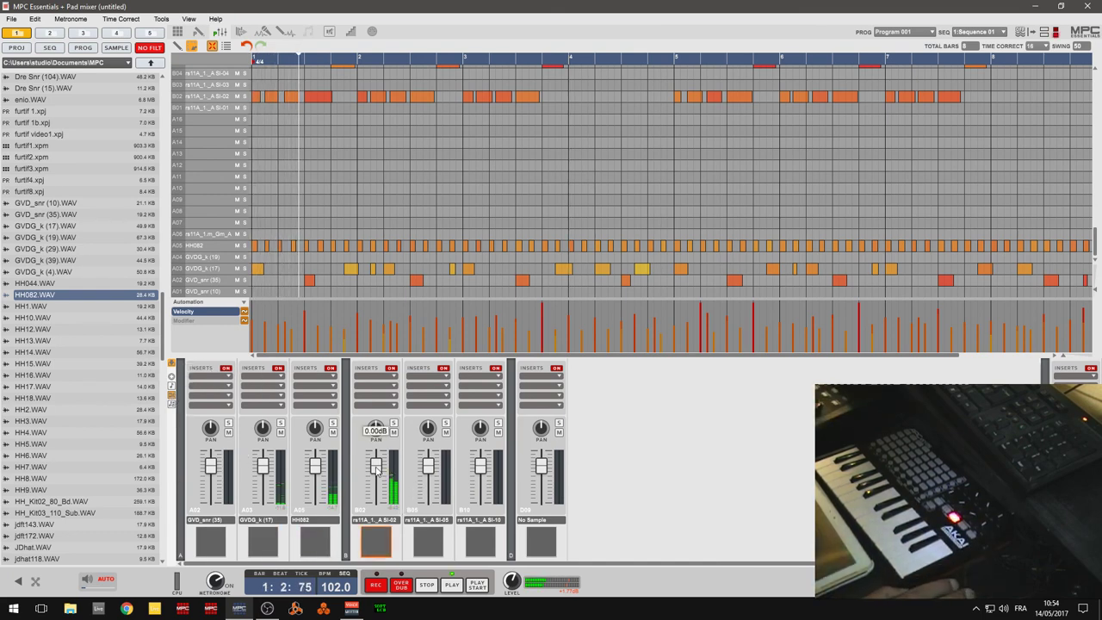
left_click_drag(376, 467, 375, 476)
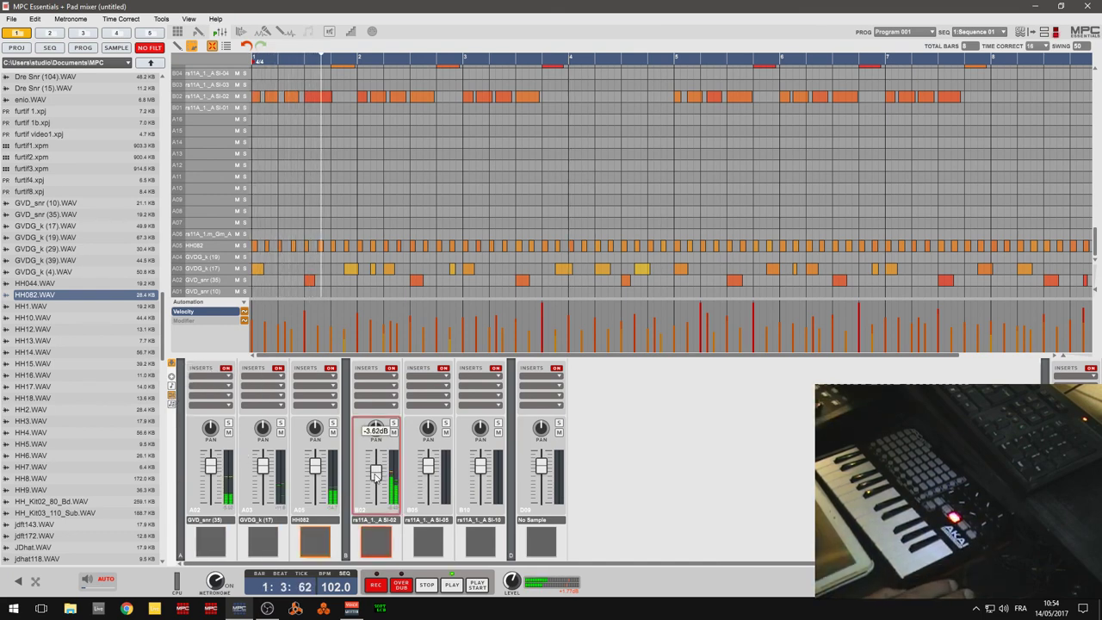
left_click(429, 467)
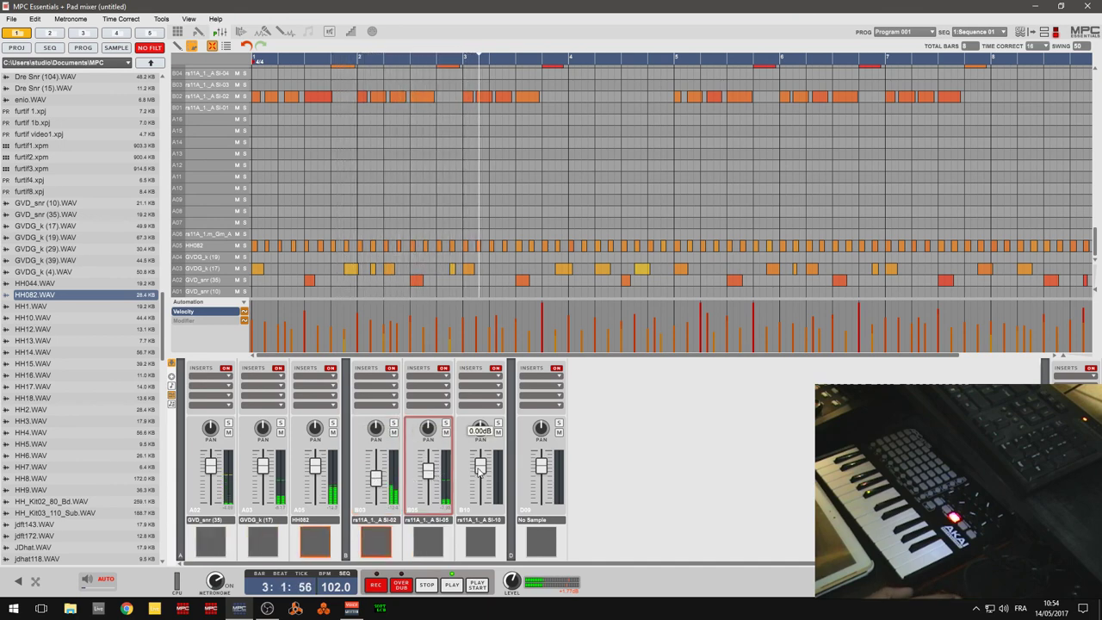
left_click(481, 468)
left_click_drag(480, 468, 484, 485)
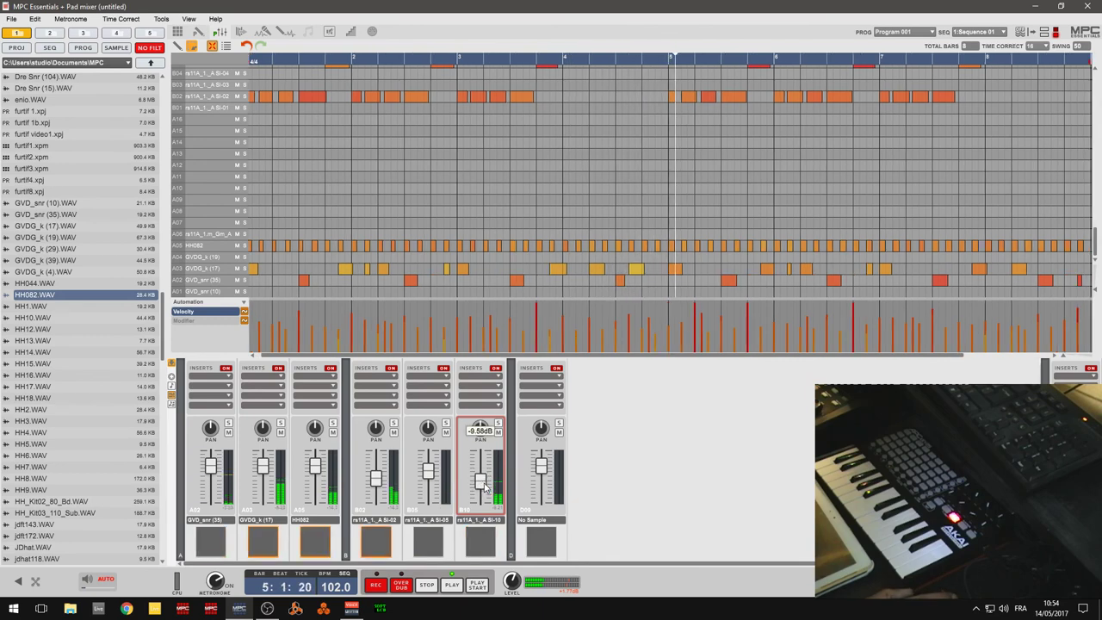
- Raise the levels of snare A02 and kick A03 slightly, lower hi-hat A05, and return to main mode
left_click(210, 465)
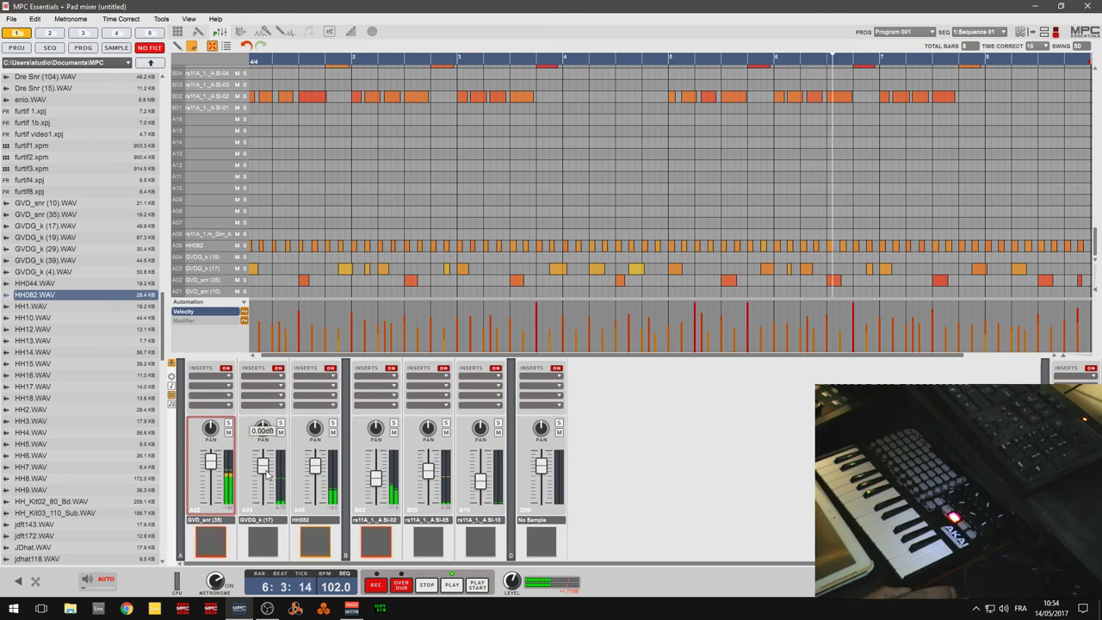
left_click(267, 469)
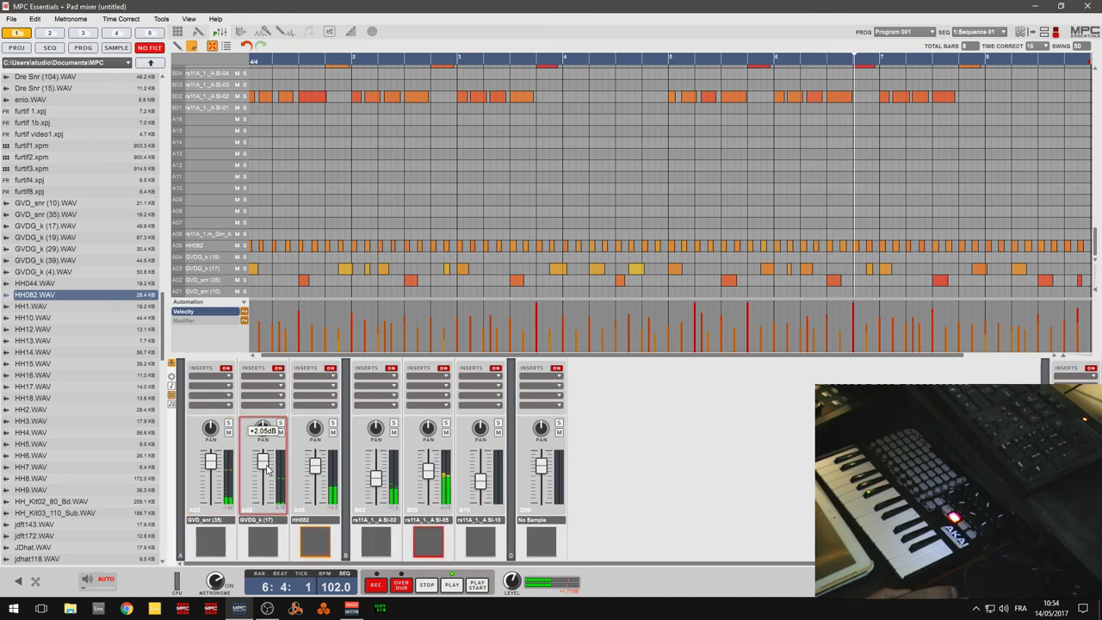
left_click(314, 465)
left_click_drag(314, 465, 314, 476)
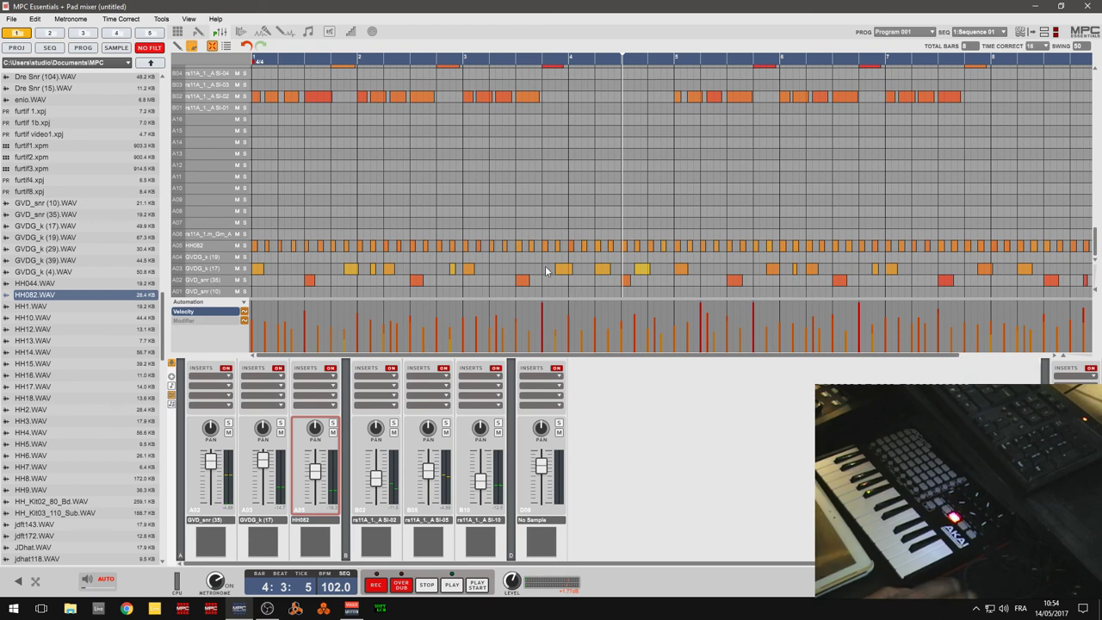
left_click(179, 33)
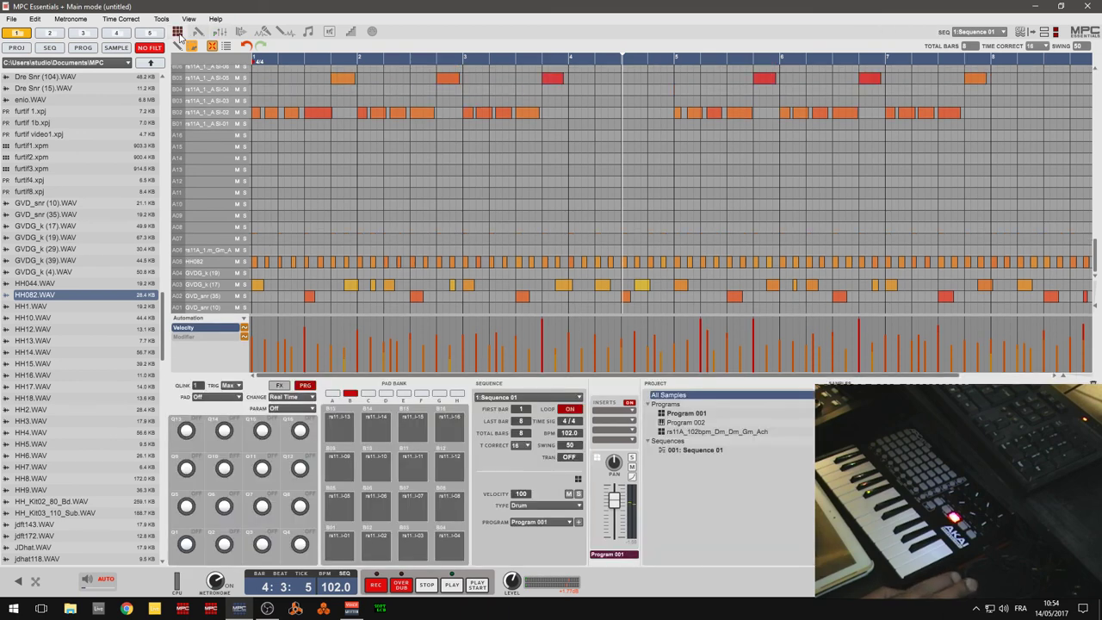